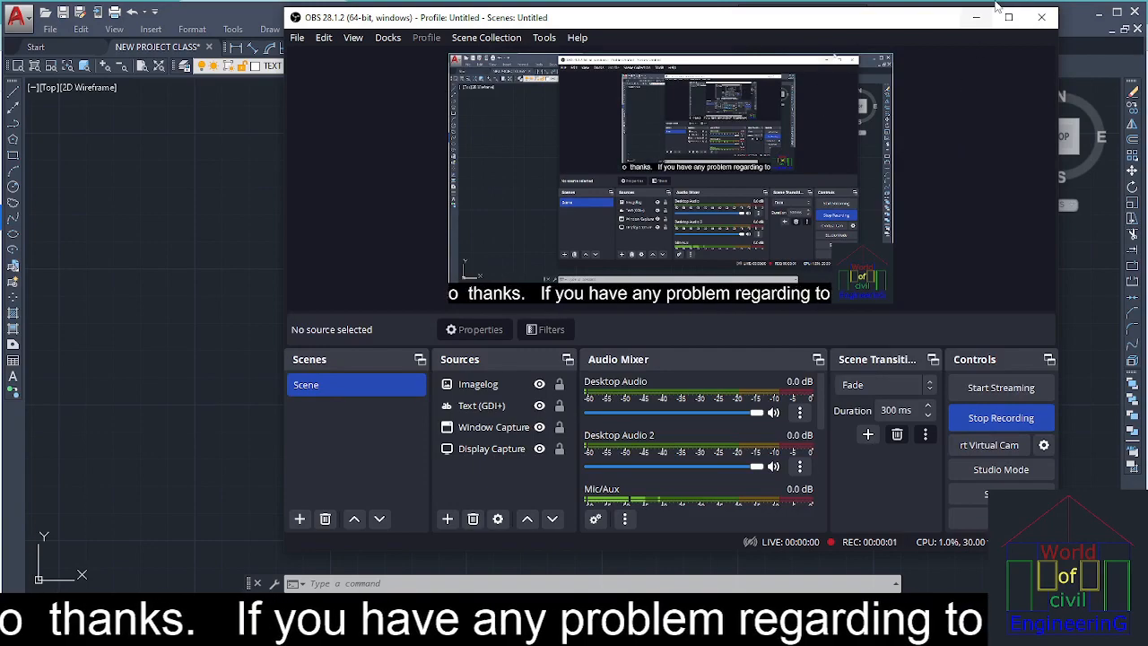
# Switch to AutoCAD and create a new layer named GREEN in the house plan drawing
pyautogui.click(976, 17)
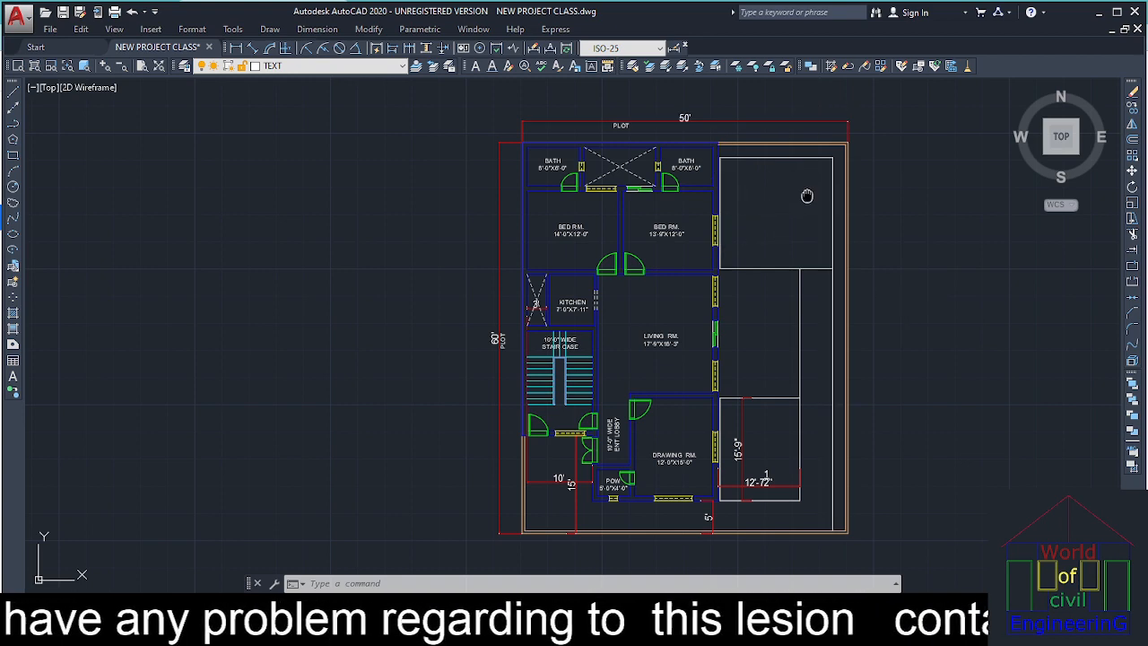
pyautogui.moveTo(807, 192); pyautogui.dragTo(787, 263, button='middle')
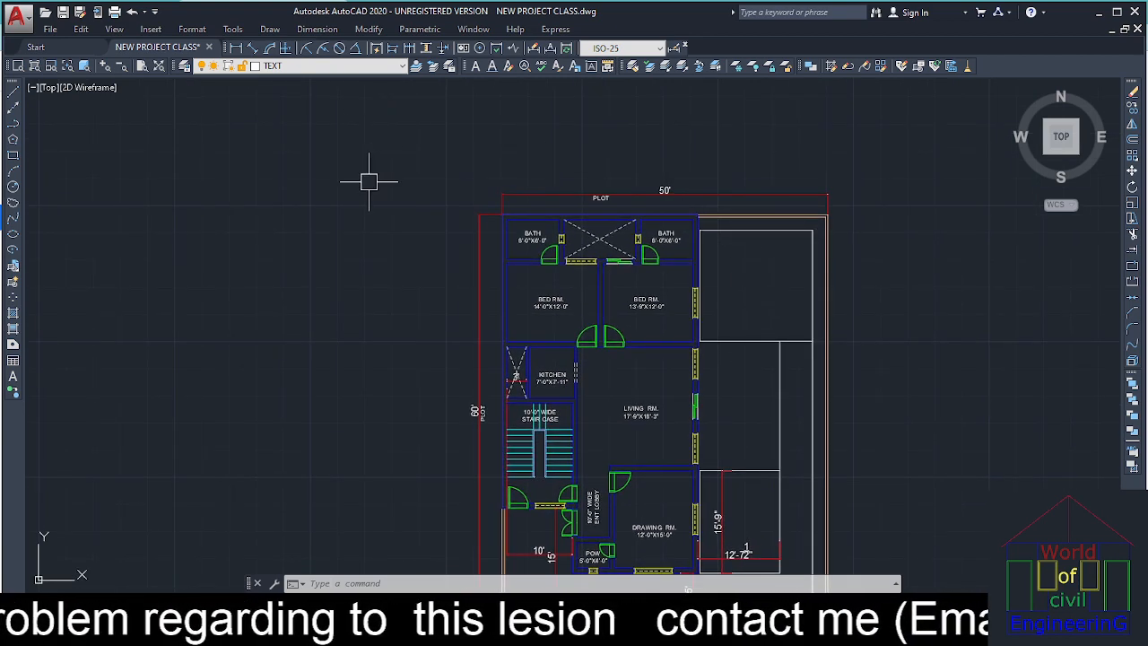
pyautogui.write('A')
pyautogui.press('Return')
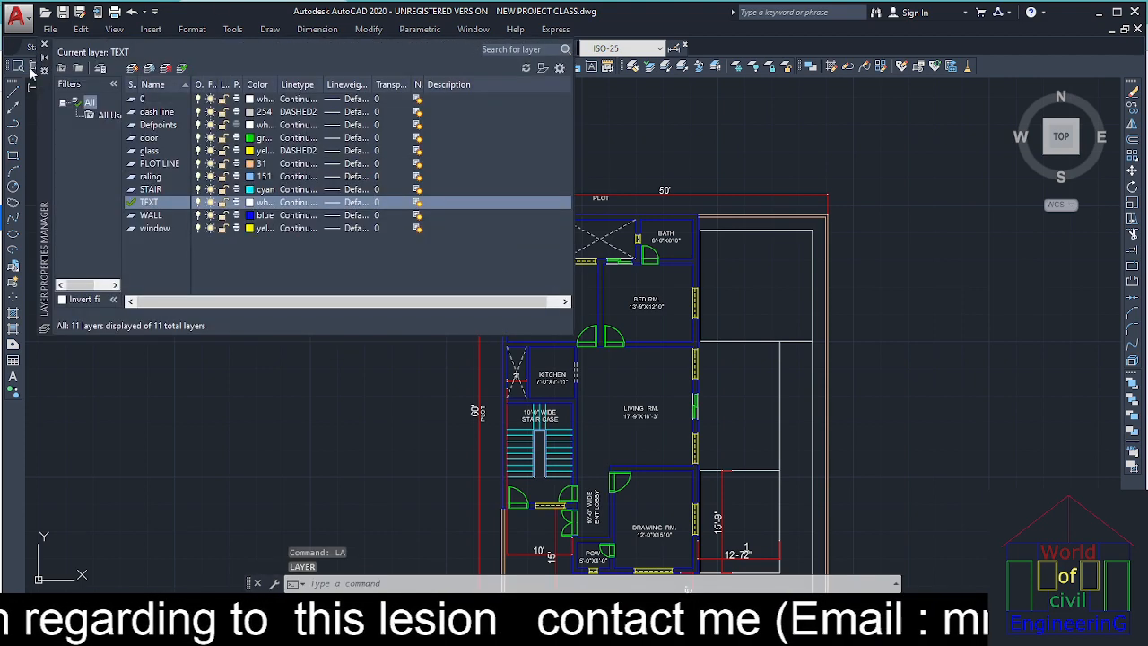
pyautogui.click(134, 70)
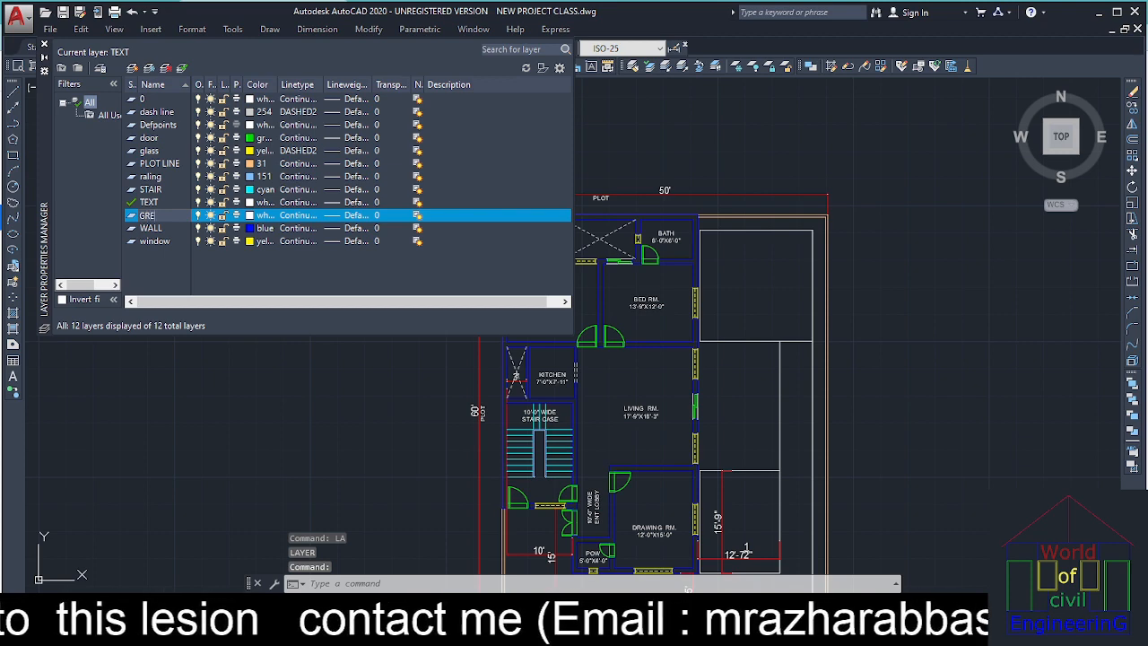
pyautogui.press('Return')
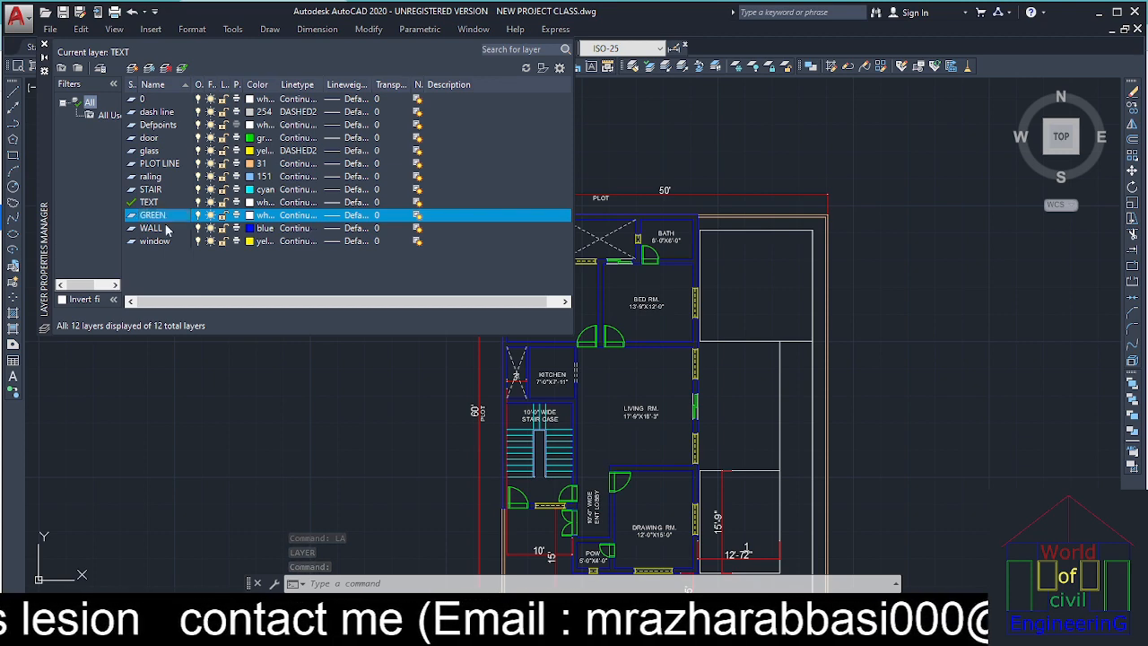
# Set the GREEN layer's colour to index 82 and make it the current layer
pyautogui.click(250, 216)
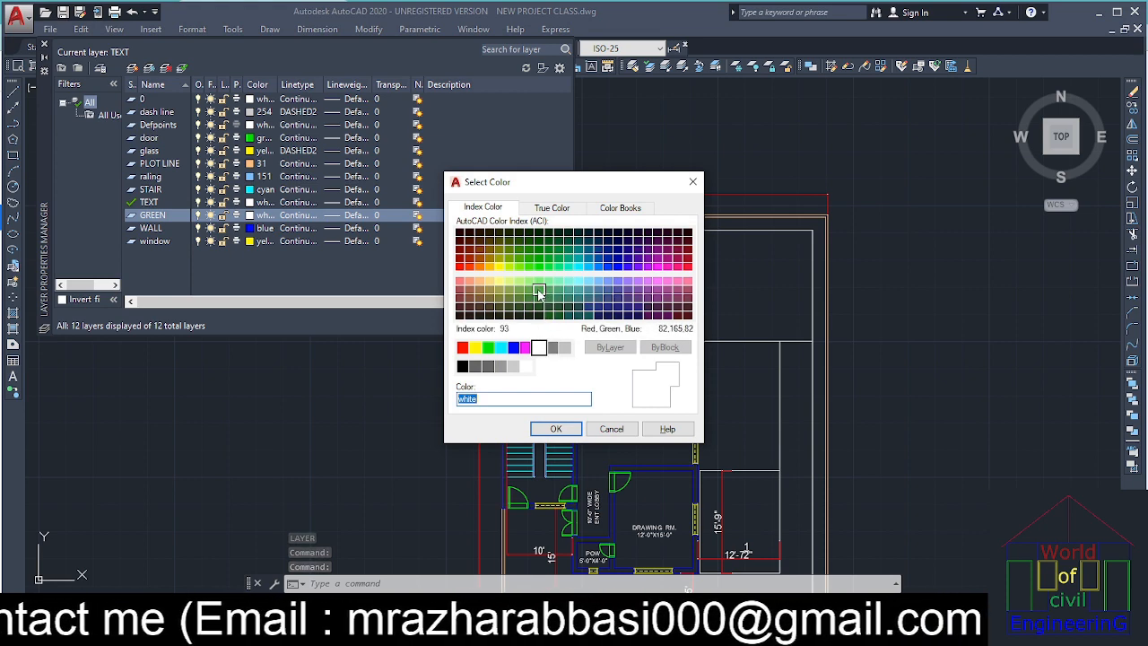
pyautogui.click(533, 290)
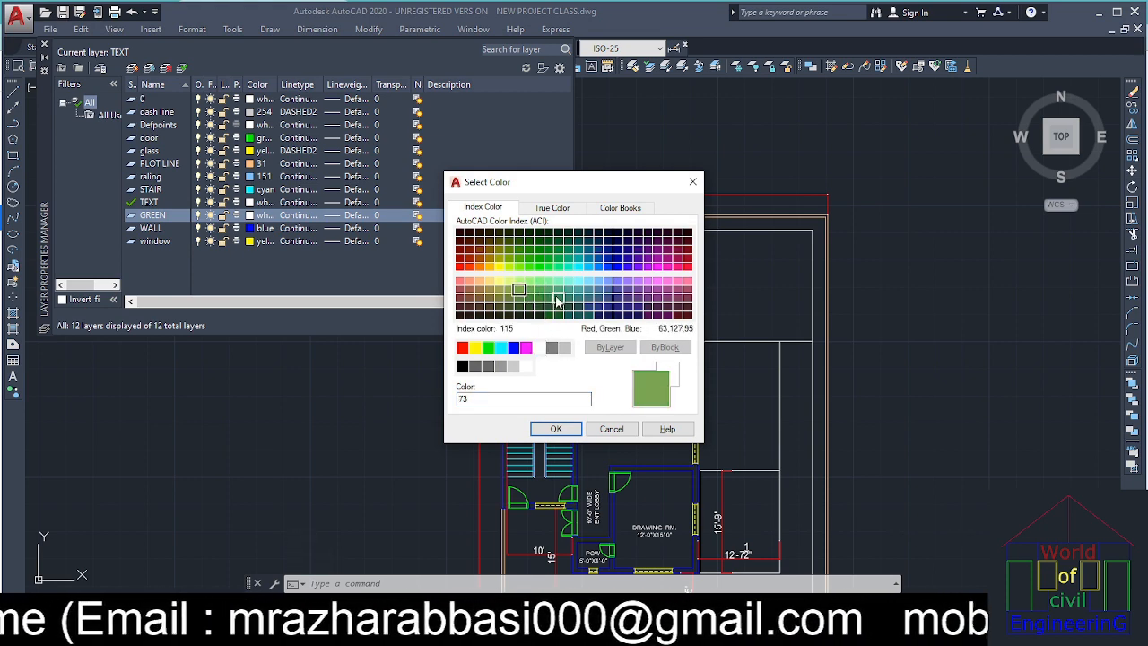
pyautogui.click(541, 299)
pyautogui.click(529, 281)
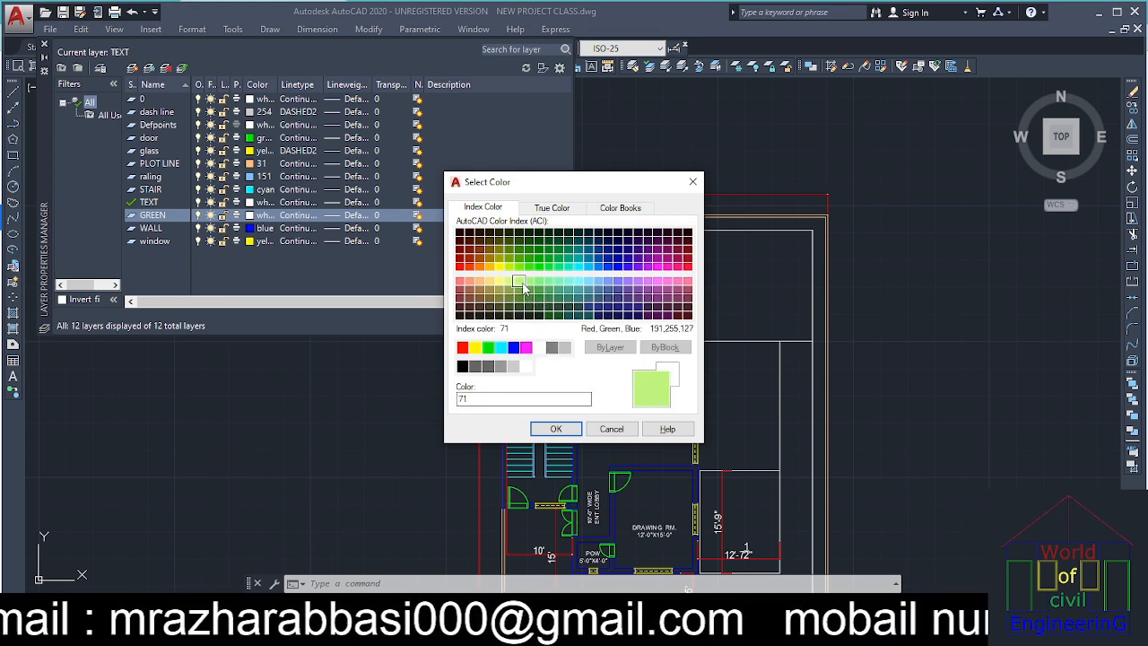
pyautogui.click(538, 280)
pyautogui.click(541, 259)
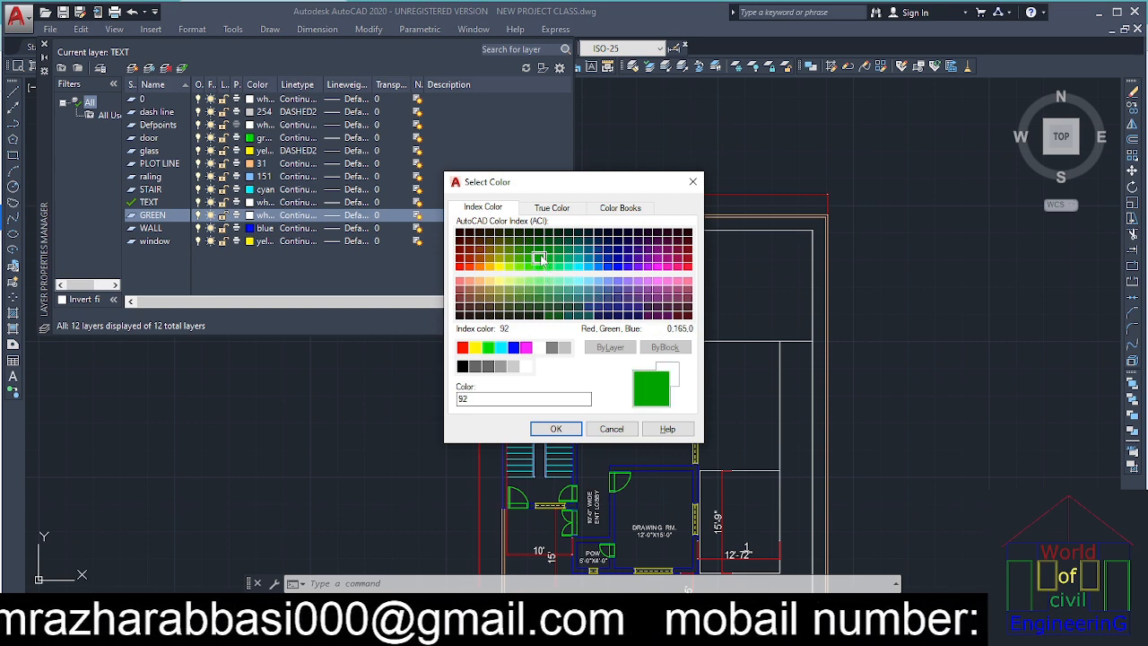
pyautogui.click(529, 259)
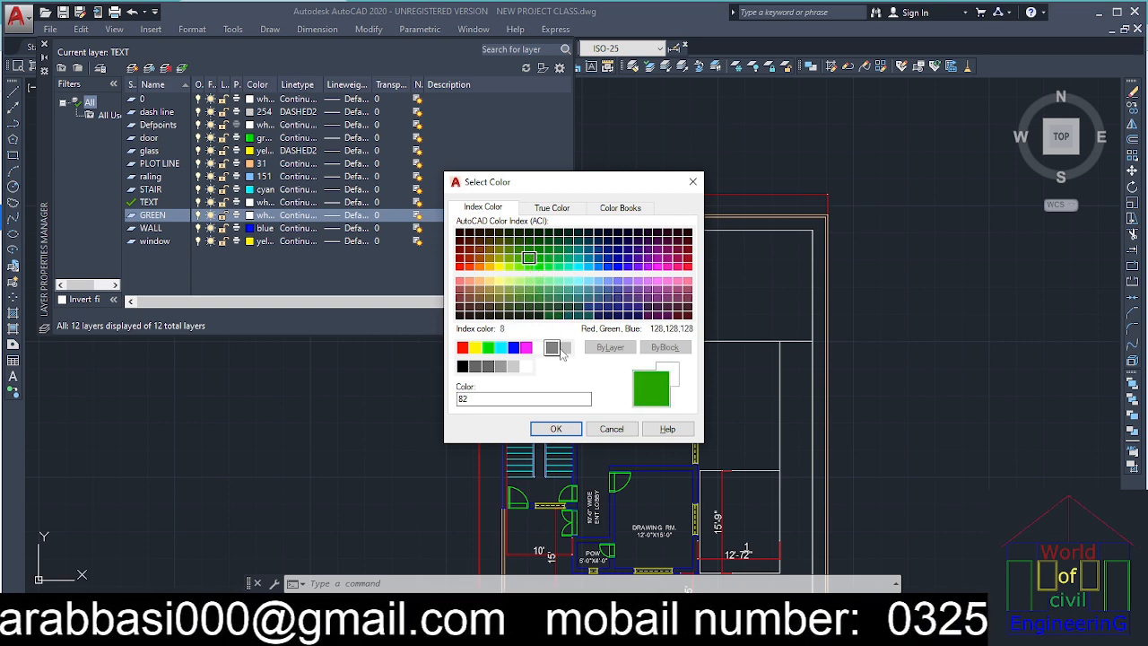
pyautogui.click(555, 429)
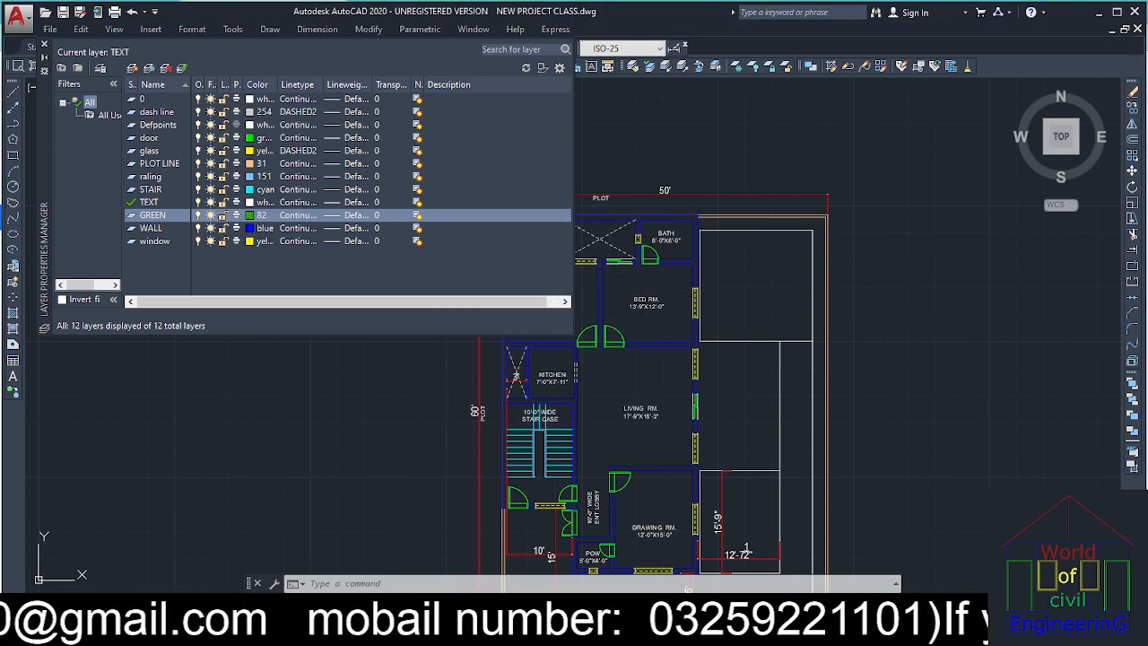
pyautogui.doubleClick(165, 215)
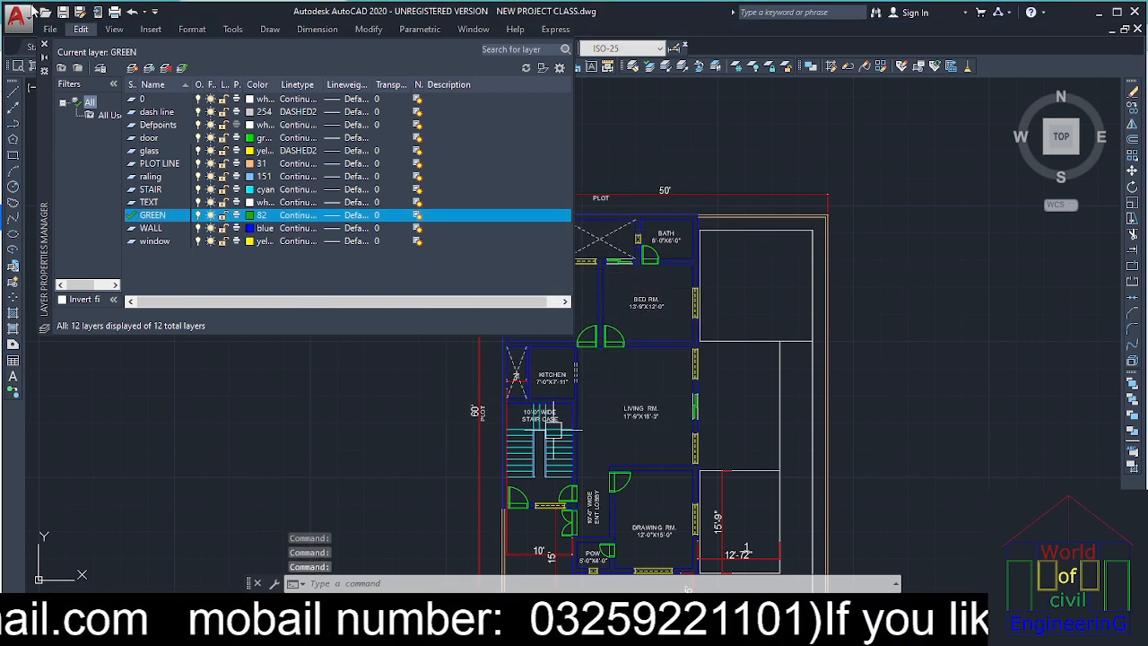
pyautogui.click(44, 43)
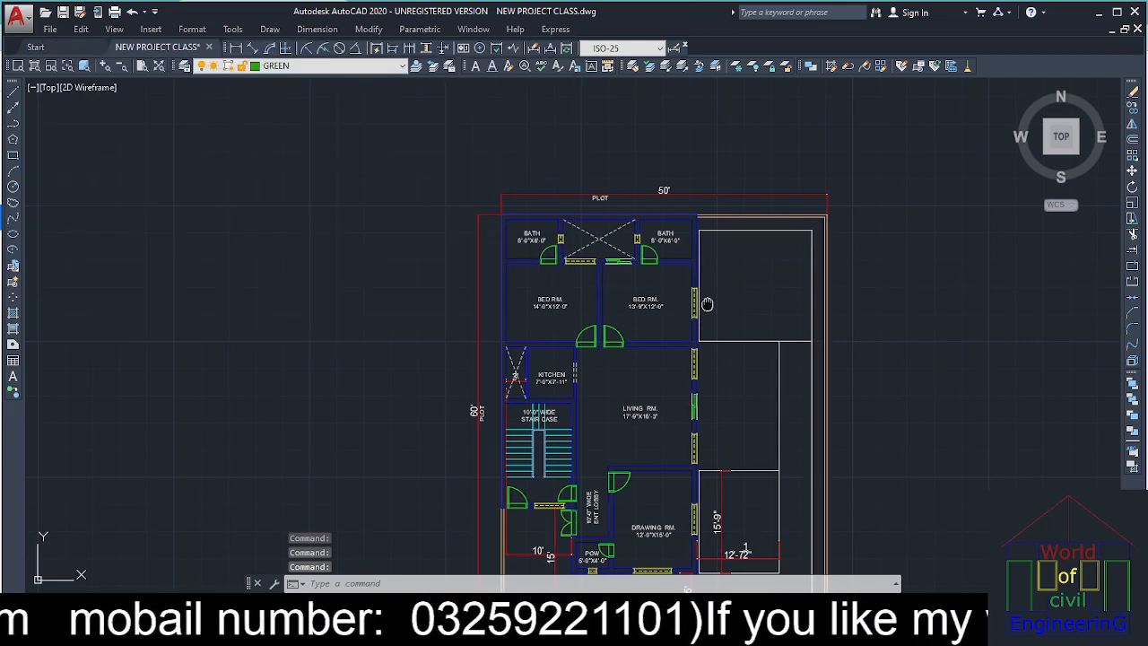
# Start a hatch and choose the predefined CROSS pattern for it
pyautogui.moveTo(707, 305); pyautogui.dragTo(603, 277, button='middle')
pyautogui.write('H')
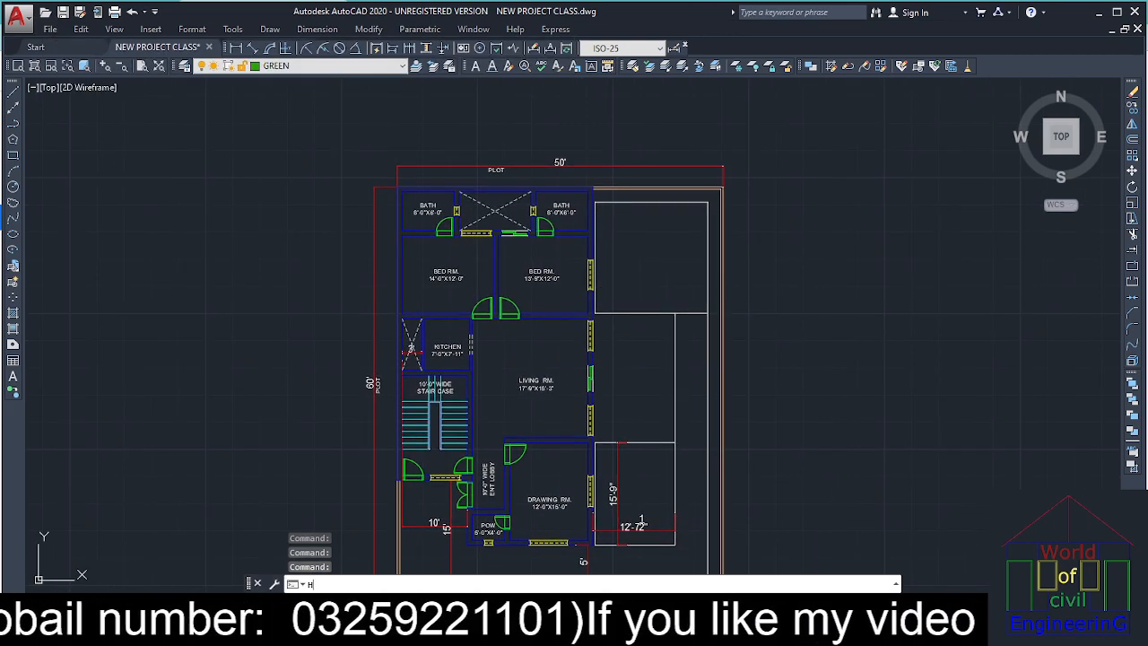
pyautogui.press('Return')
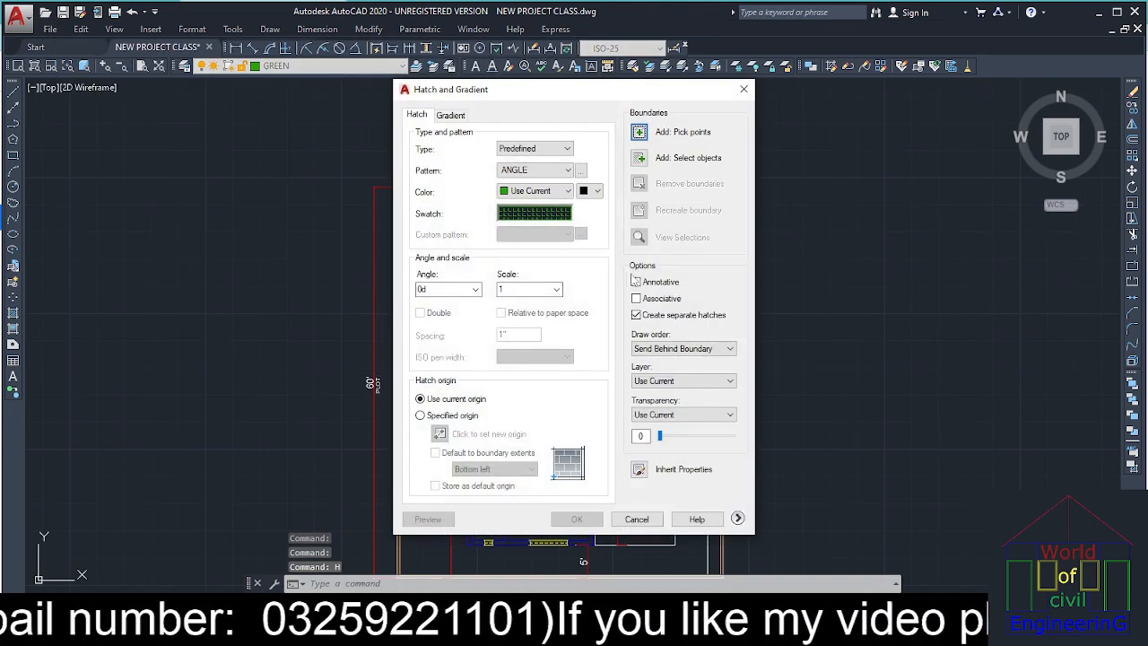
pyautogui.click(557, 216)
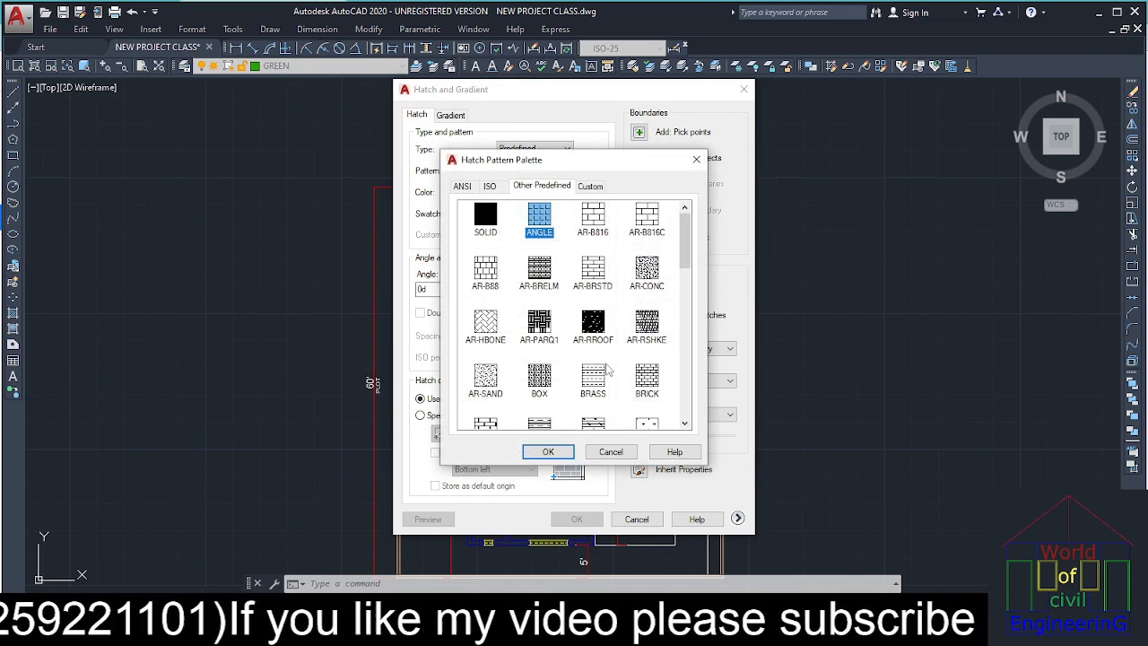
pyautogui.scroll(-10, 651, 289)
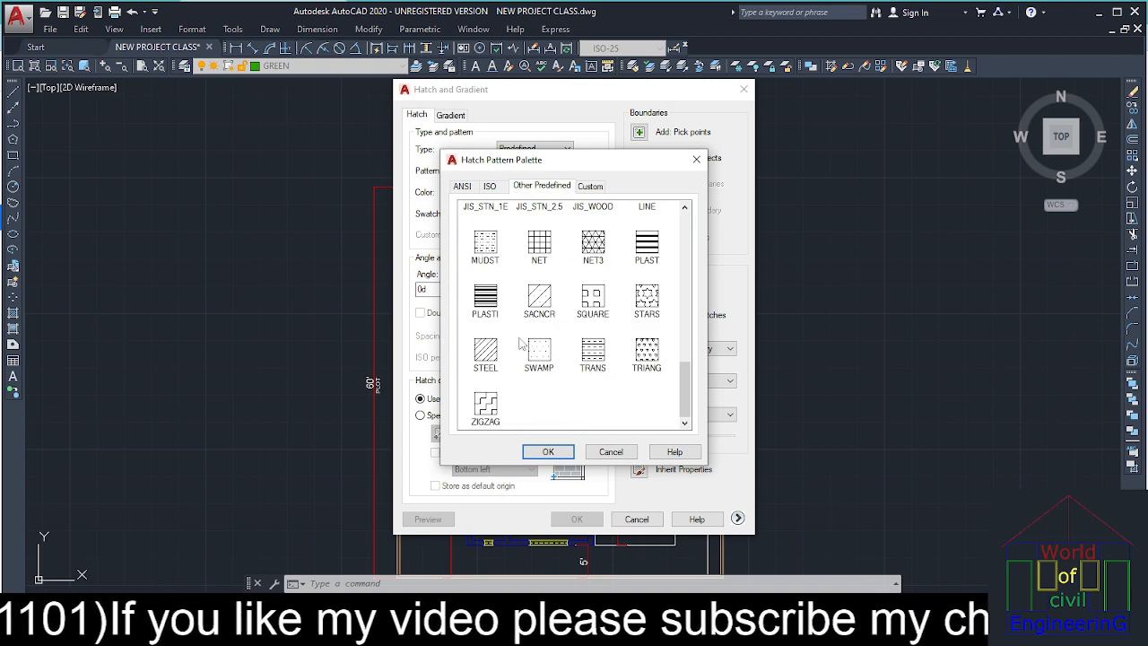
pyautogui.scroll(2, 537, 326)
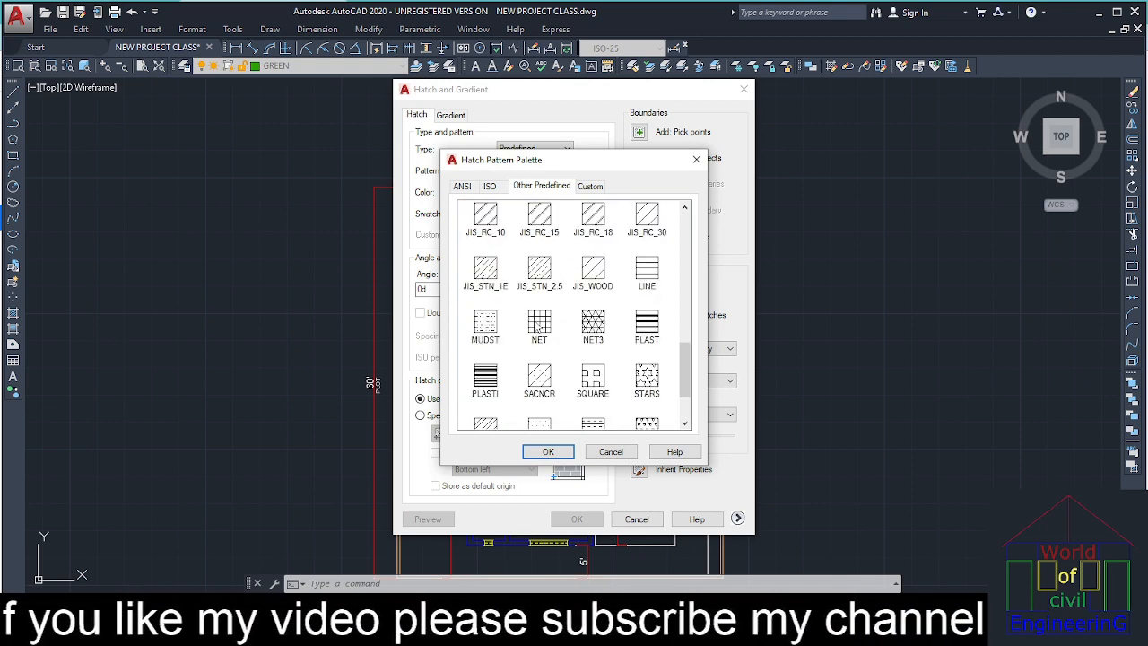
pyautogui.scroll(5, 539, 291)
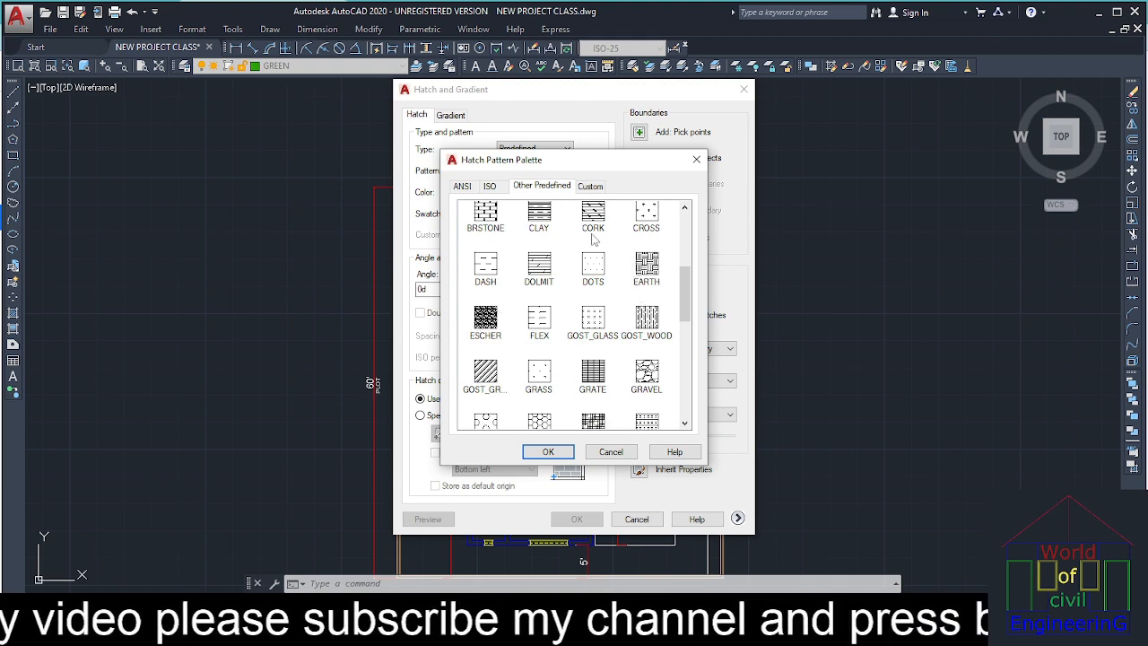
pyautogui.click(647, 212)
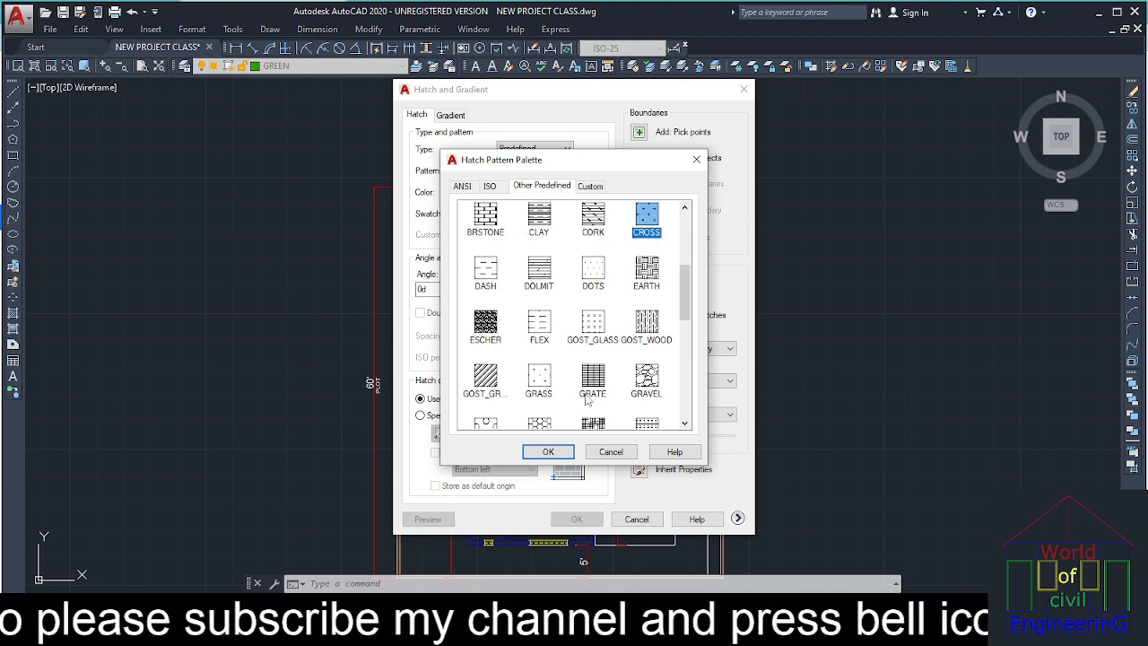
pyautogui.click(557, 450)
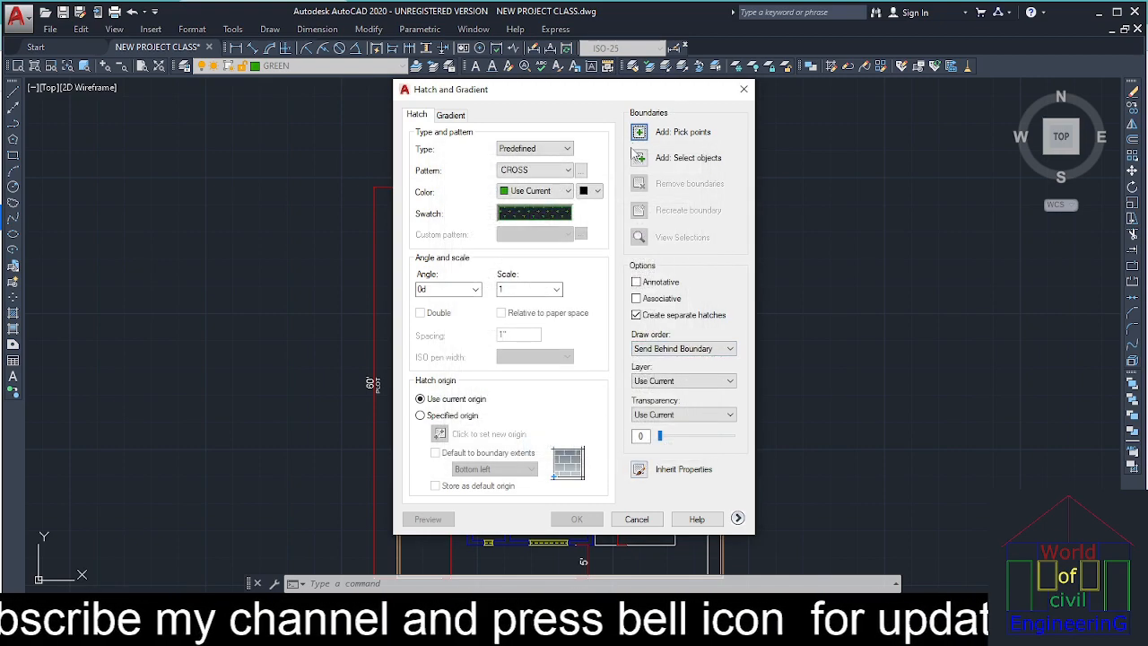
# Fill the upper white rectangle beside the 13'-9"x12'-0" bedroom with the CROSS hatch at scale 1, previewing it before applying
pyautogui.click(639, 132)
pyautogui.click(648, 265)
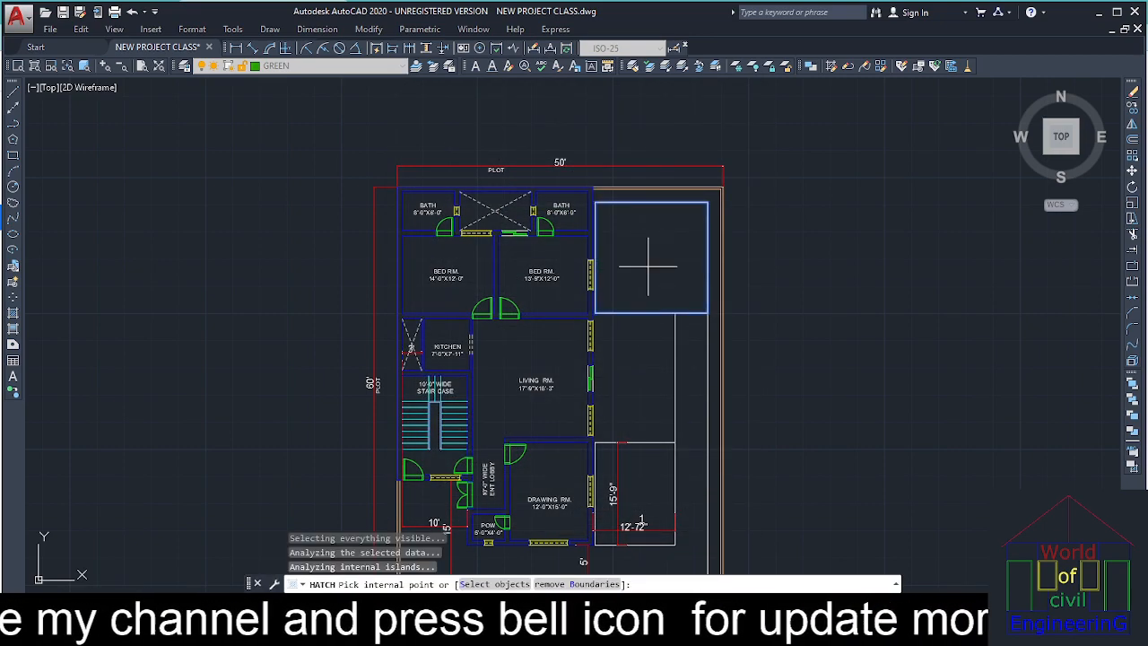
pyautogui.press('Return')
pyautogui.click(422, 524)
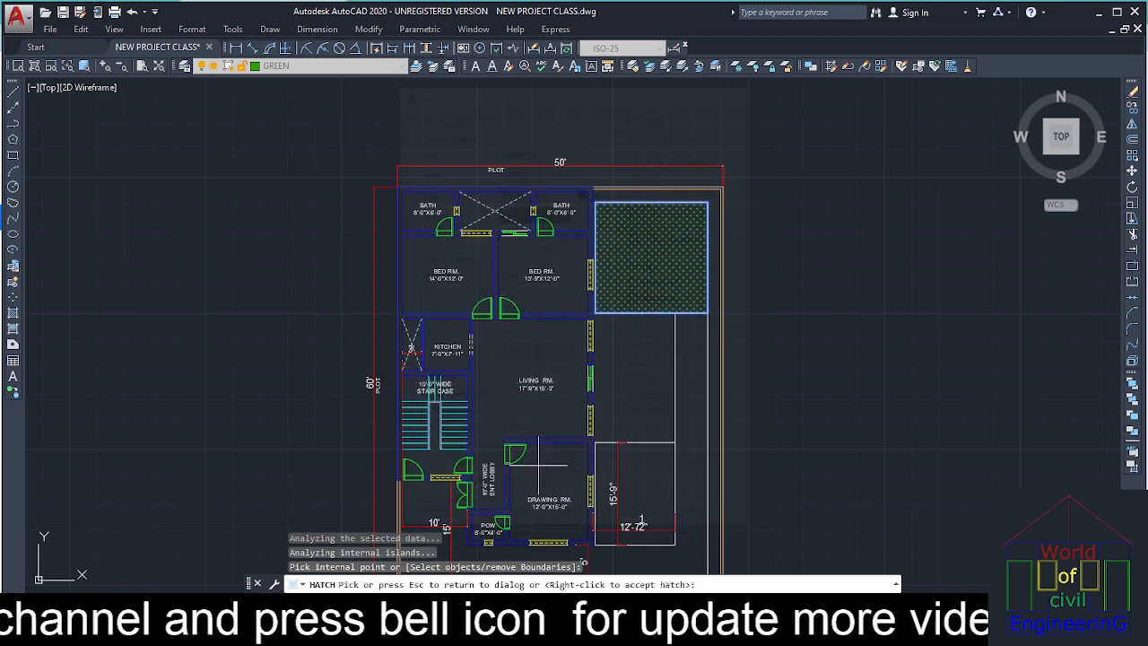
pyautogui.scroll(8, 673, 269)
pyautogui.scroll(-5, 674, 274)
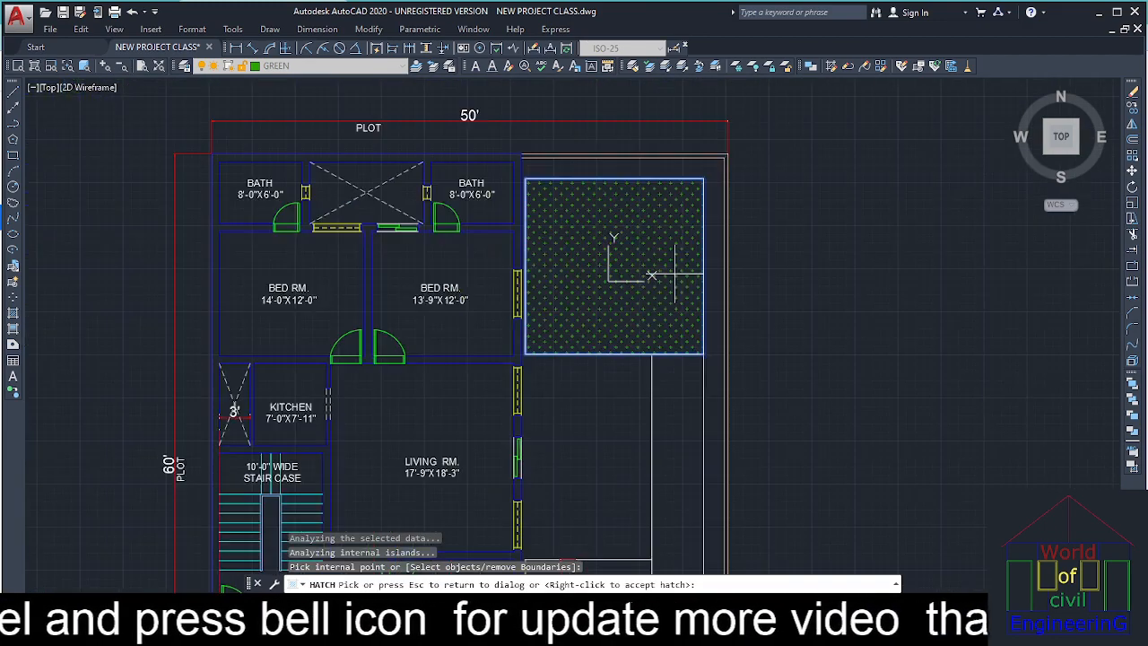
pyautogui.press('Escape')
pyautogui.doubleClick(513, 289)
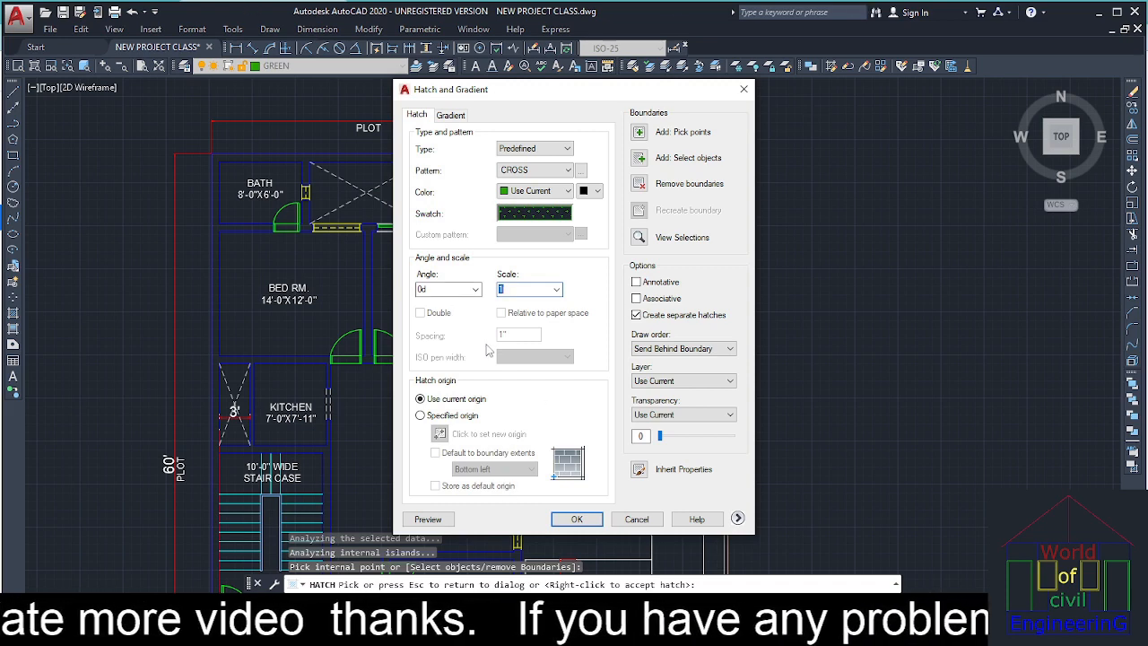
pyautogui.click(575, 520)
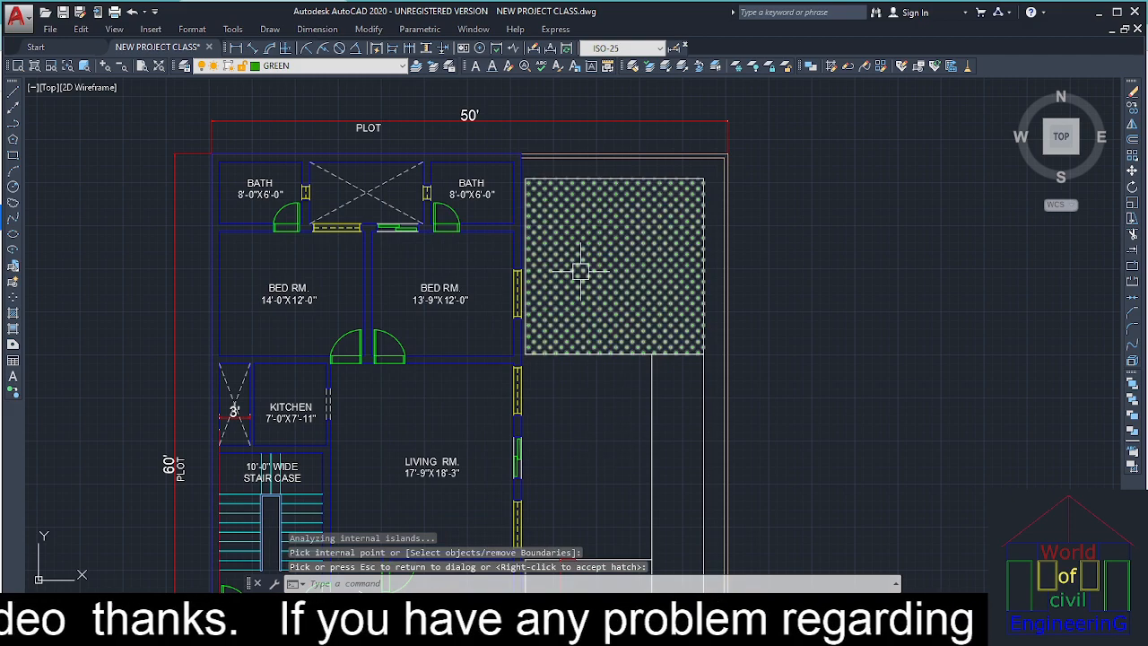
# Erase the 5' dimension between the drawing room wall and the plot boundary
pyautogui.scroll(-3, 596, 282)
pyautogui.scroll(5, 619, 314)
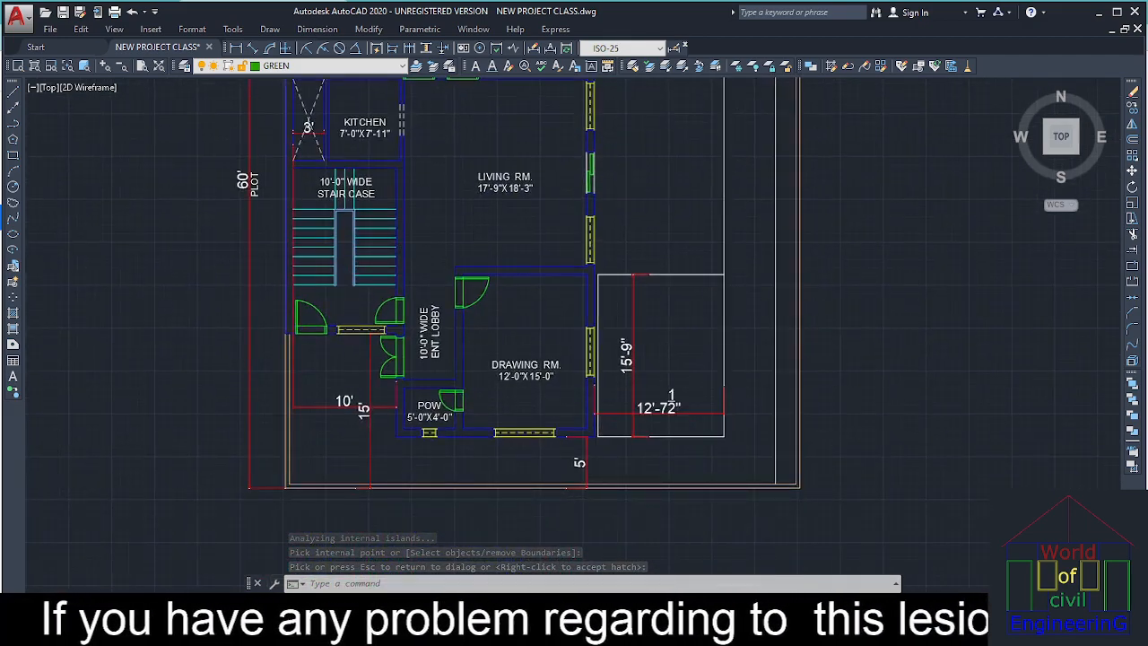
pyautogui.scroll(2, 595, 461)
pyautogui.scroll(-4, 603, 454)
pyautogui.scroll(4, 602, 454)
pyautogui.click(606, 446)
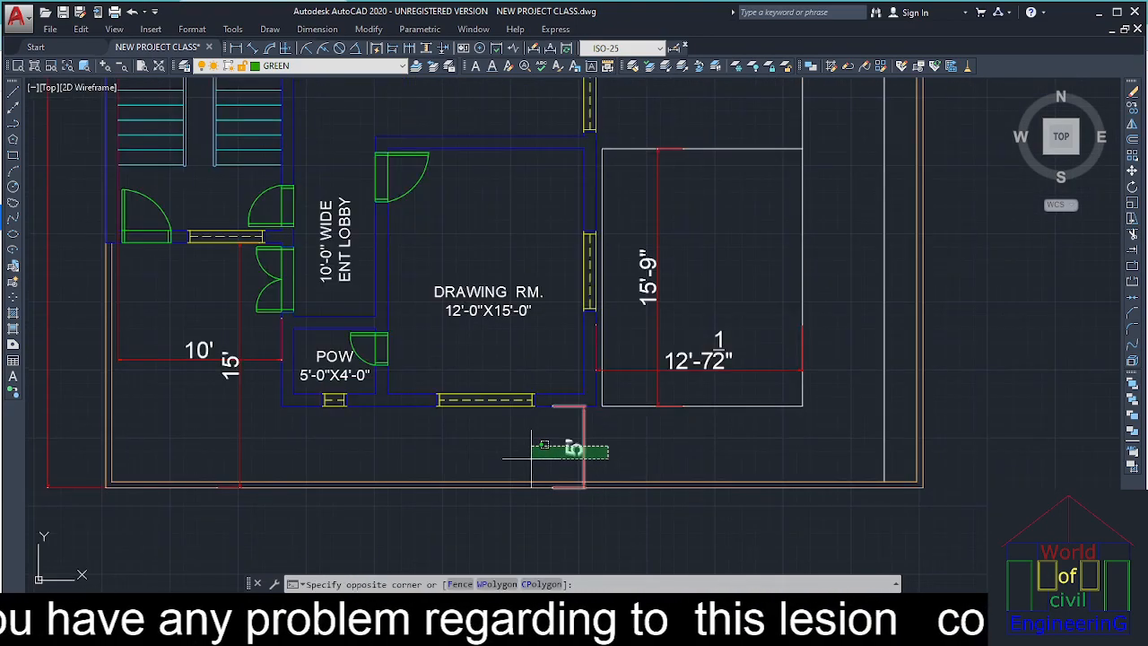
pyautogui.click(533, 484)
pyautogui.press('Delete')
# Erase the 10' and 15' dimensions in the open area beside the powder room
pyautogui.scroll(4, 249, 340)
pyautogui.click(251, 341)
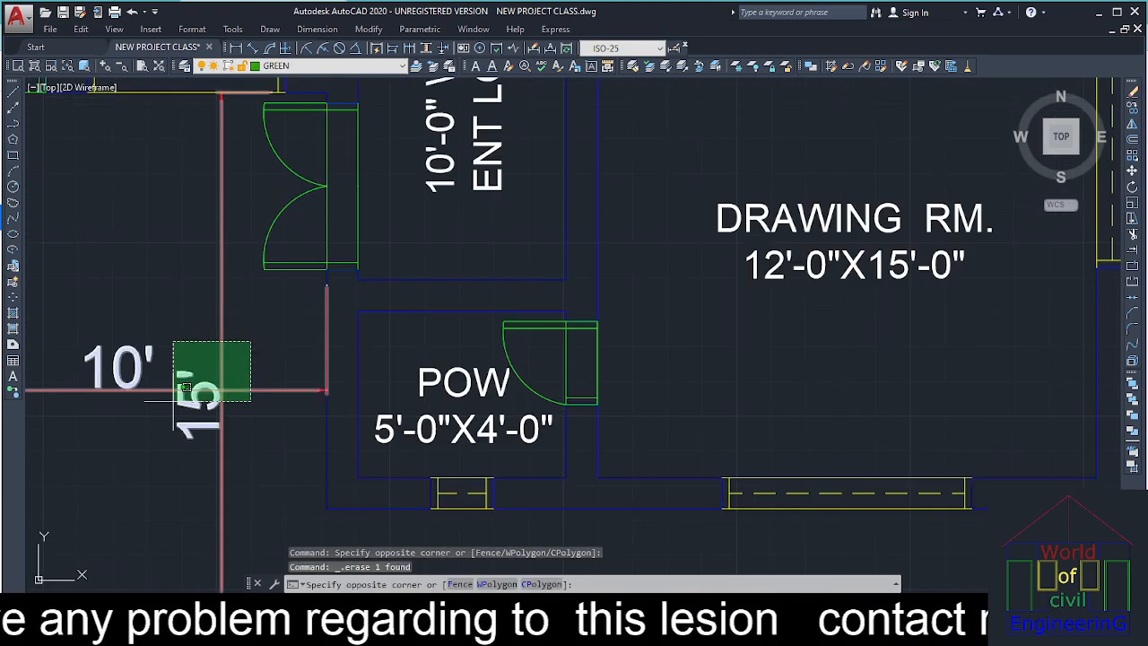
pyautogui.click(172, 402)
pyautogui.press('Delete')
# Stretch the horizontal dimension beside the drawing room so its wall-side extension line starts at the white rectangle's edge
pyautogui.scroll(-8, 229, 393)
pyautogui.moveTo(249, 421); pyautogui.dragTo(344, 406, button='middle')
pyautogui.scroll(4, 243, 360)
pyautogui.moveTo(426, 412); pyautogui.dragTo(470, 343, button='middle')
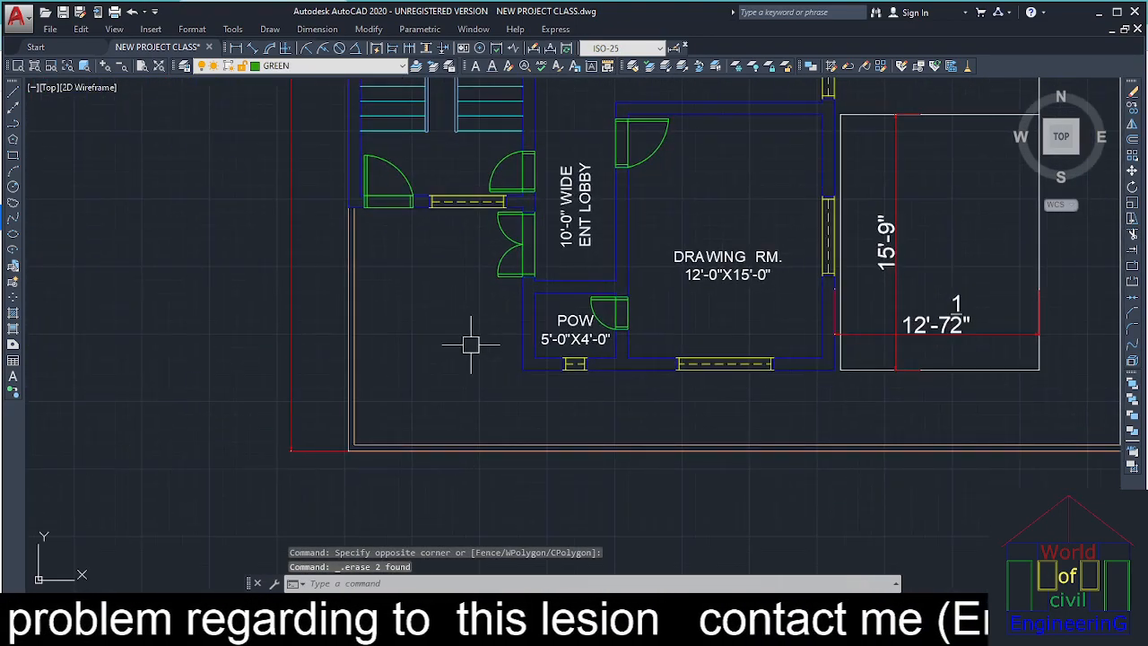
pyautogui.moveTo(440, 261); pyautogui.dragTo(461, 377, button='middle')
pyautogui.scroll(-4, 483, 414)
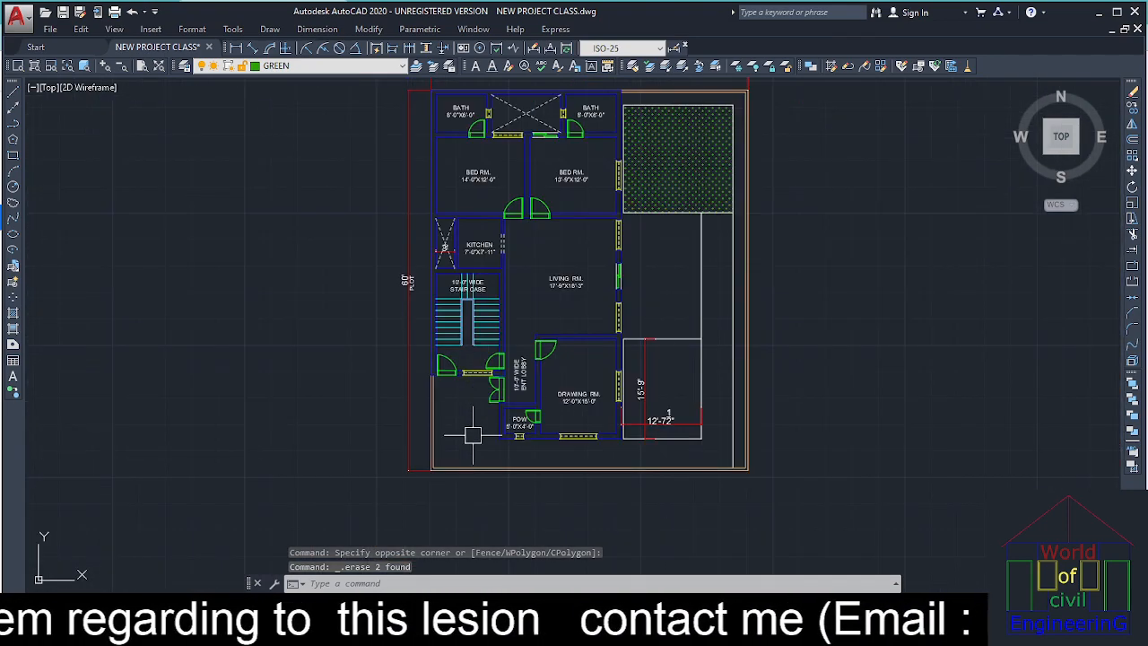
pyautogui.moveTo(472, 434); pyautogui.dragTo(473, 394, button='middle')
pyautogui.scroll(4, 487, 340)
pyautogui.scroll(-2, 478, 393)
pyautogui.moveTo(839, 479); pyautogui.dragTo(671, 394, button='middle')
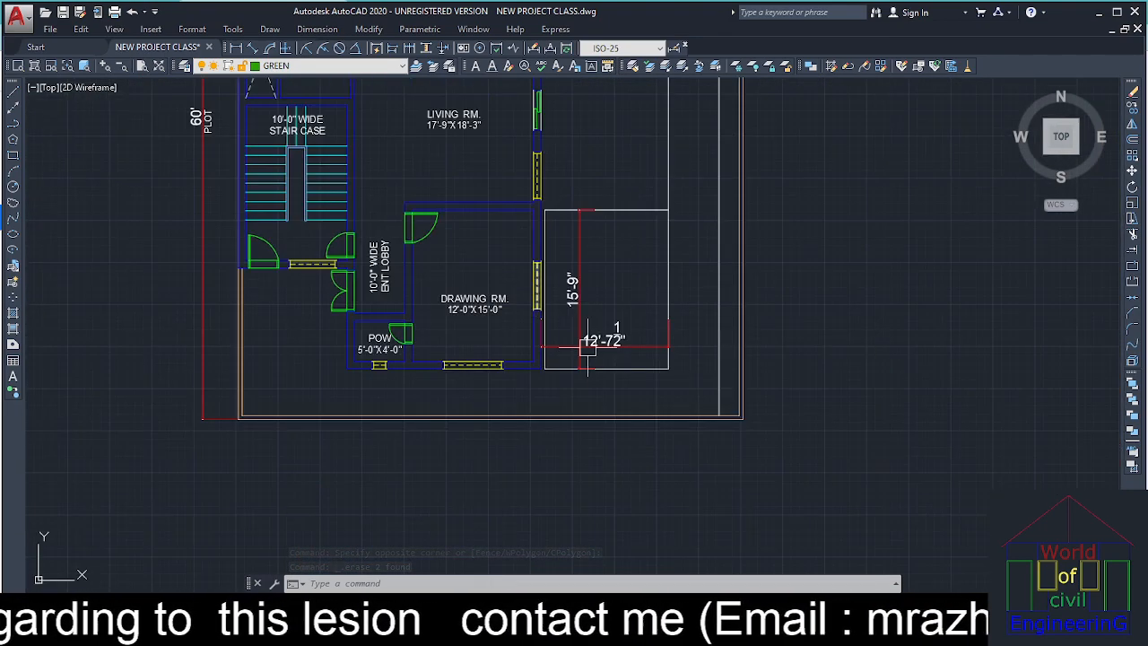
pyautogui.scroll(2, 601, 339)
pyautogui.moveTo(595, 325); pyautogui.dragTo(611, 369, button='middle')
pyautogui.scroll(-3, 611, 369)
pyautogui.scroll(4, 646, 359)
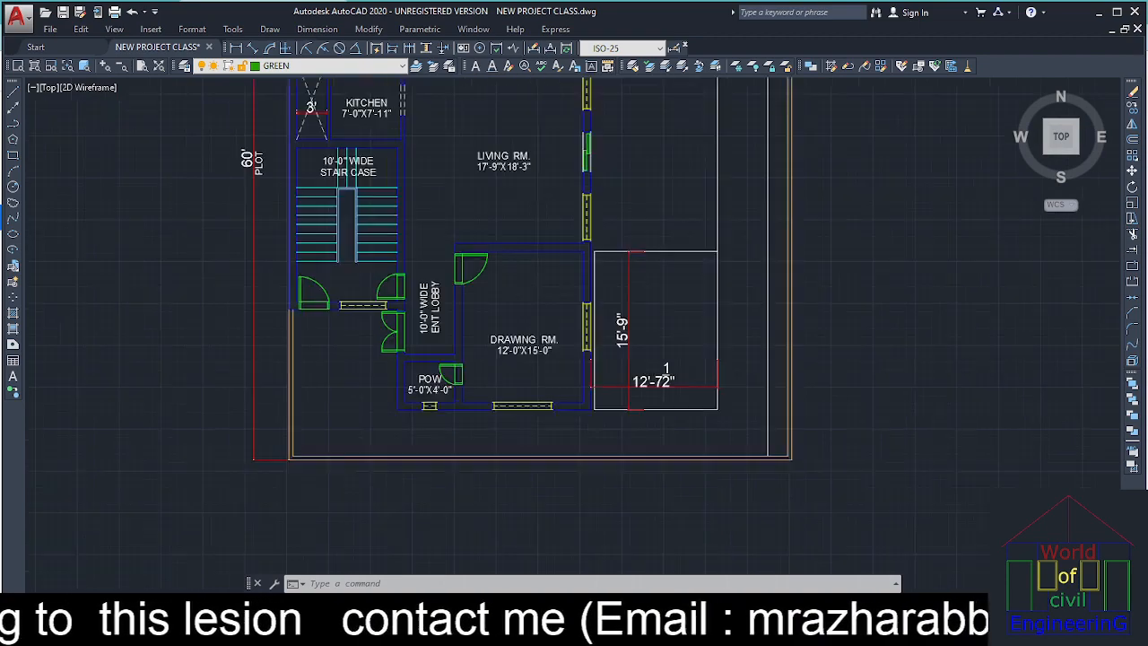
pyautogui.click(522, 359)
pyautogui.click(648, 315)
pyautogui.click(662, 317)
pyautogui.press('Escape')
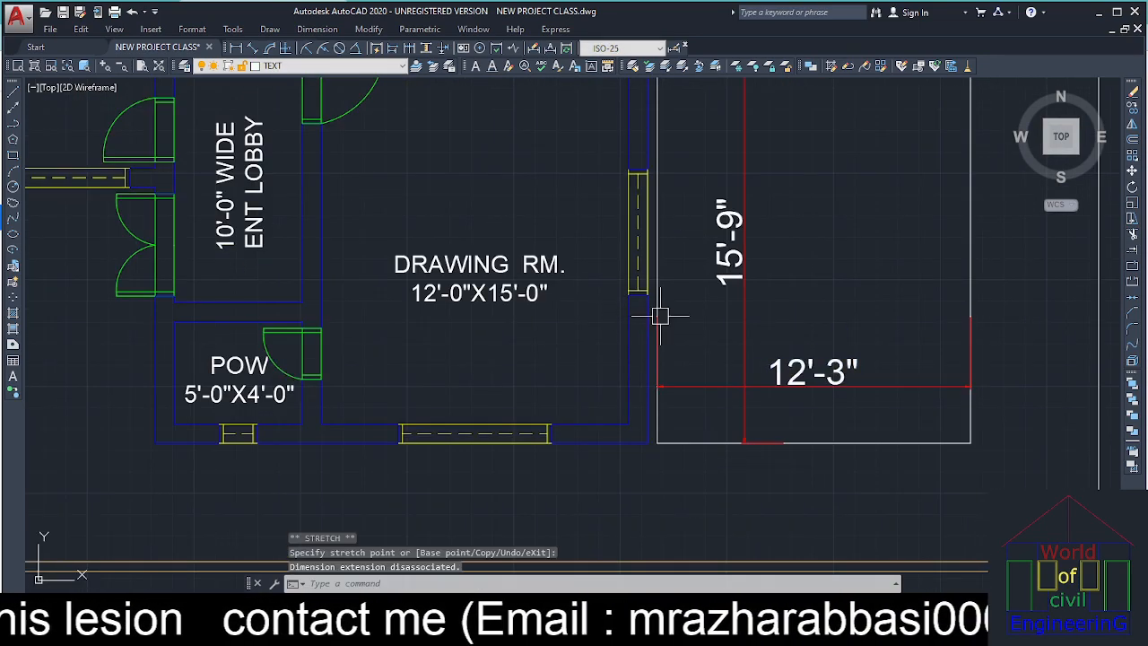
pyautogui.scroll(-4, 664, 316)
pyautogui.scroll(2, 749, 296)
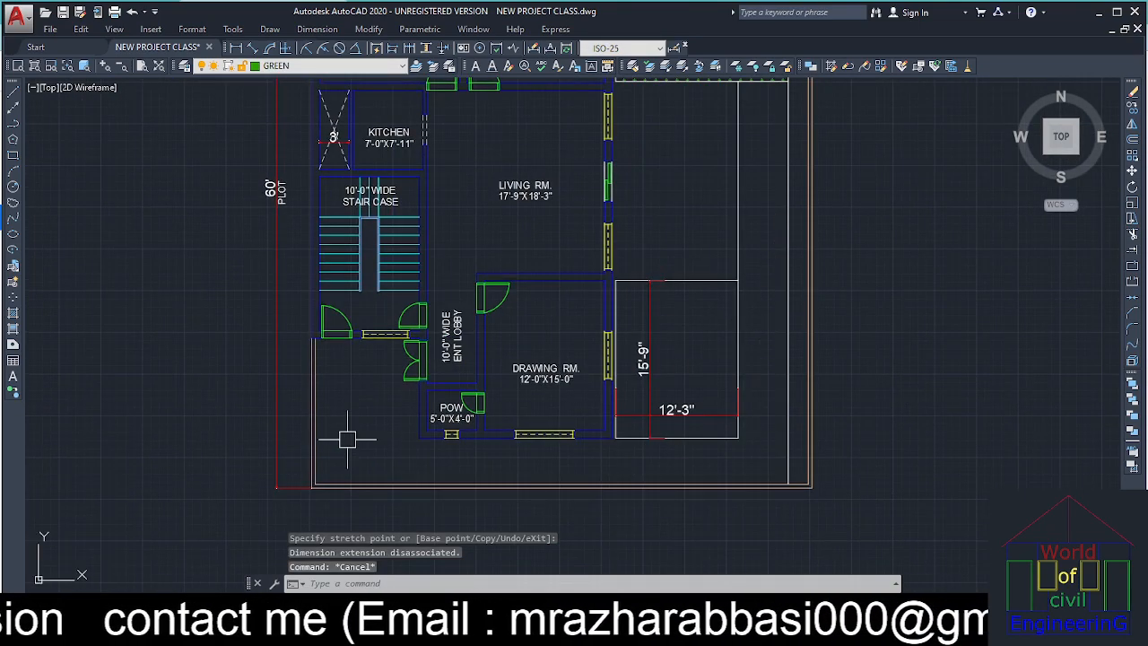
pyautogui.press('Escape')
pyautogui.press('Escape')
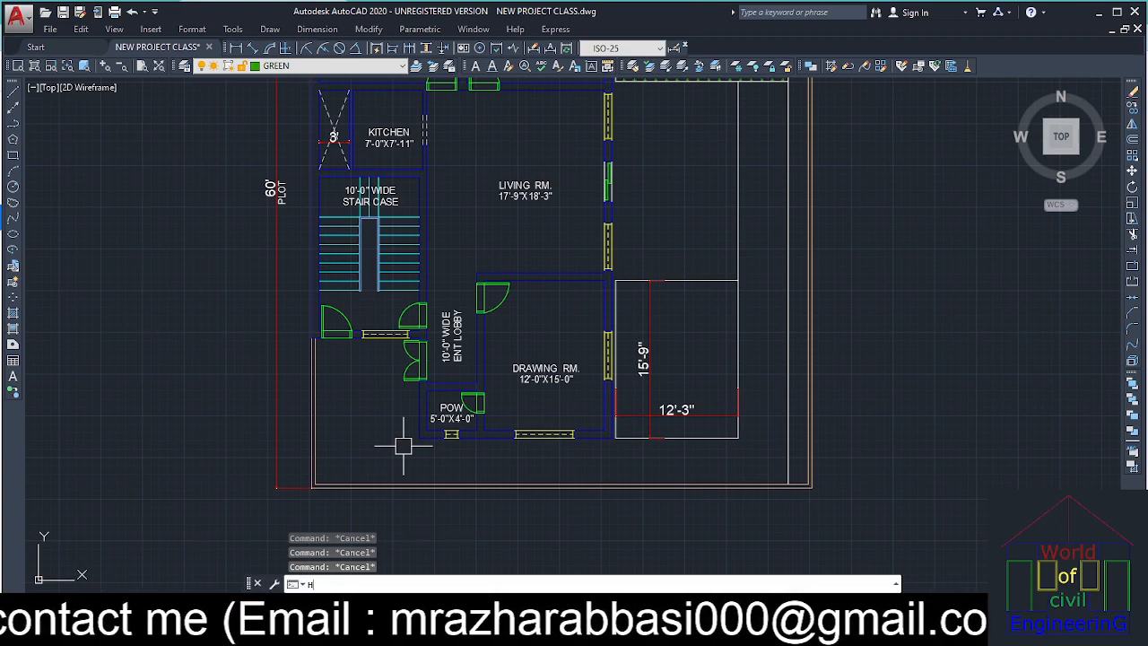
pyautogui.press('Return')
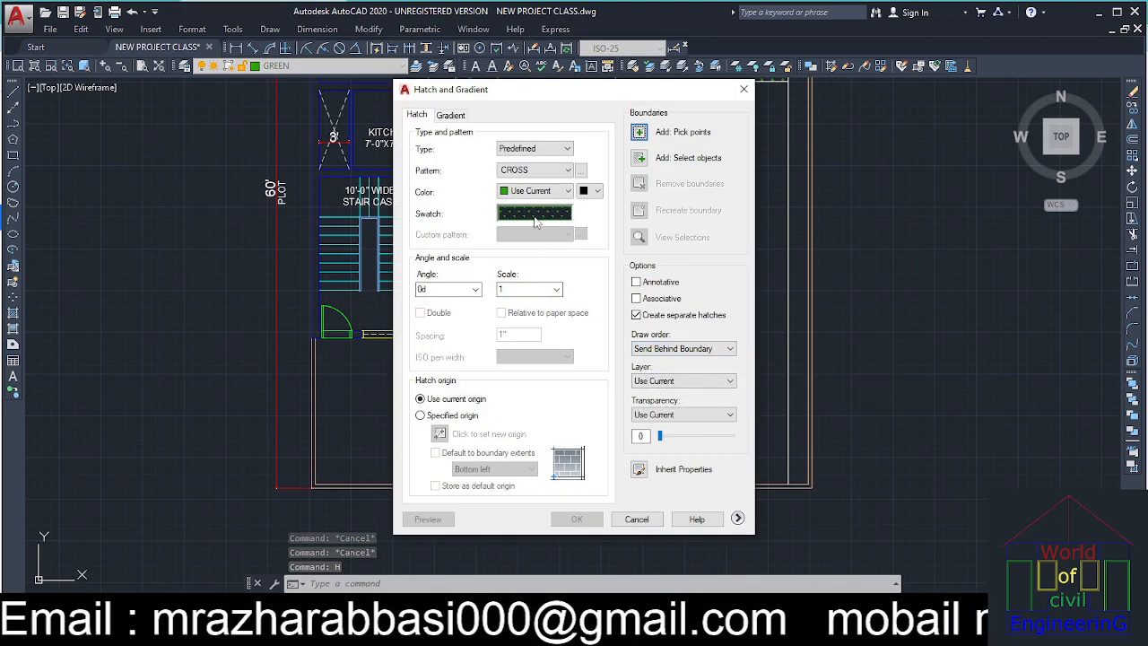
pyautogui.click(744, 89)
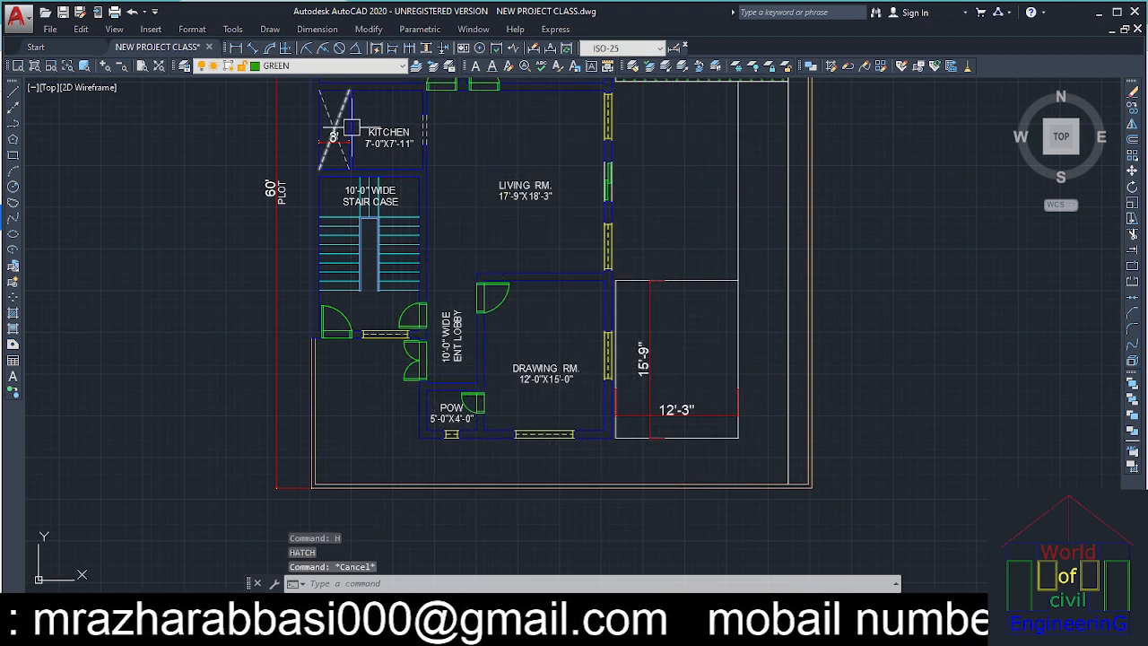
# Create a new layer named HATCHING
pyautogui.write('LA')
pyautogui.press('Return')
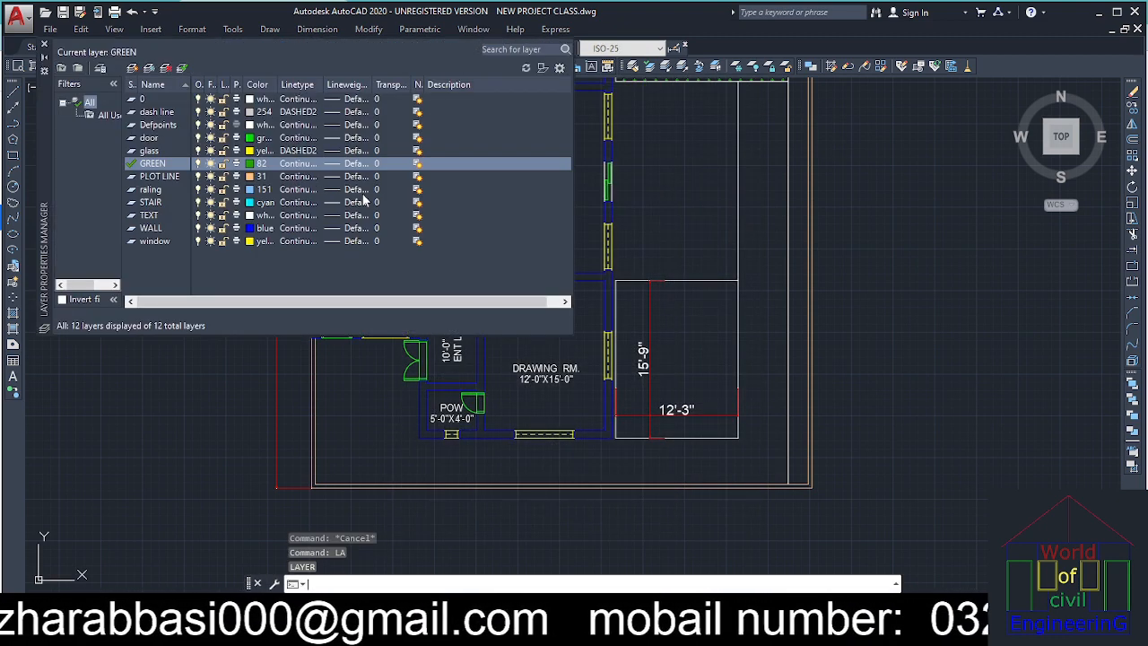
pyautogui.click(132, 69)
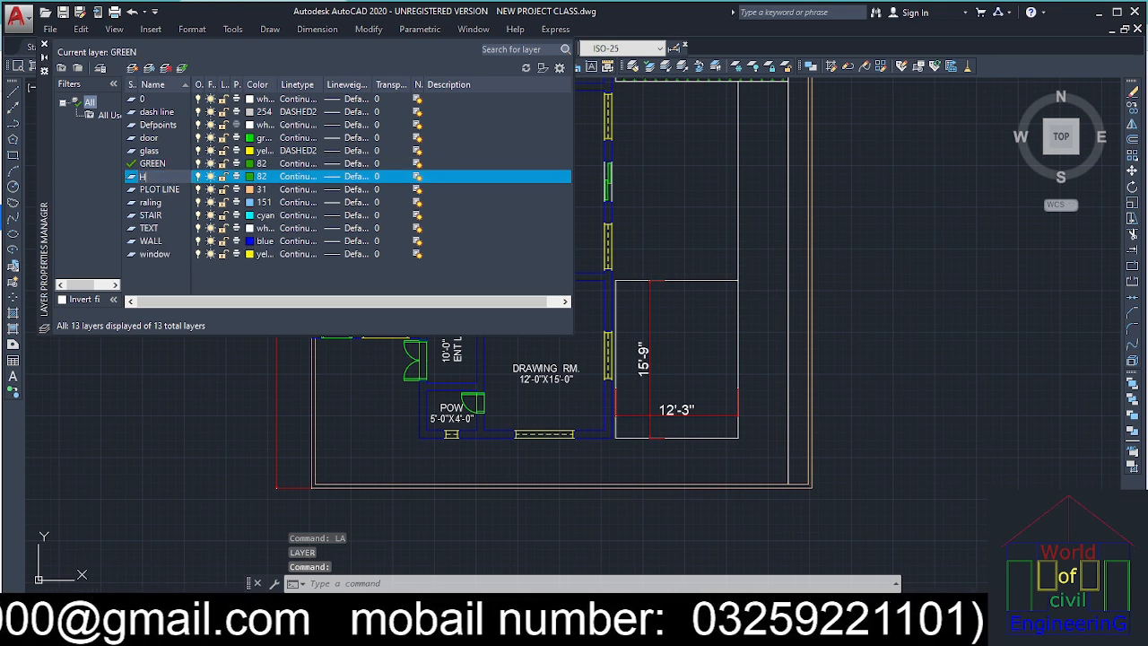
pyautogui.write('HATCHIN')
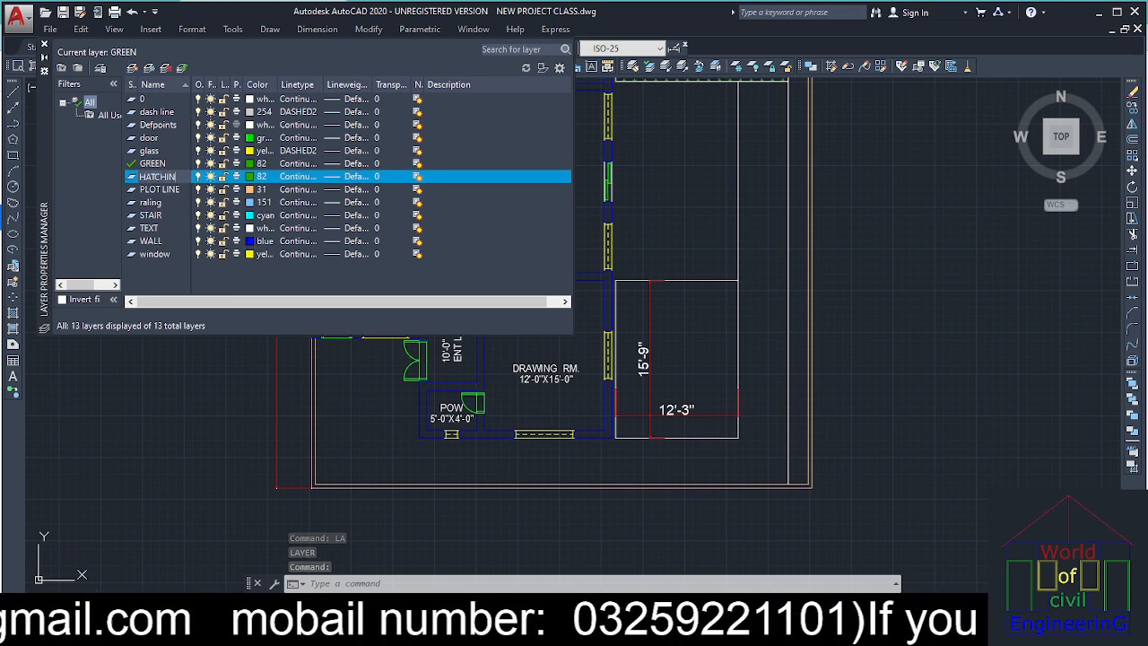
pyautogui.write('G')
pyautogui.press('Return')
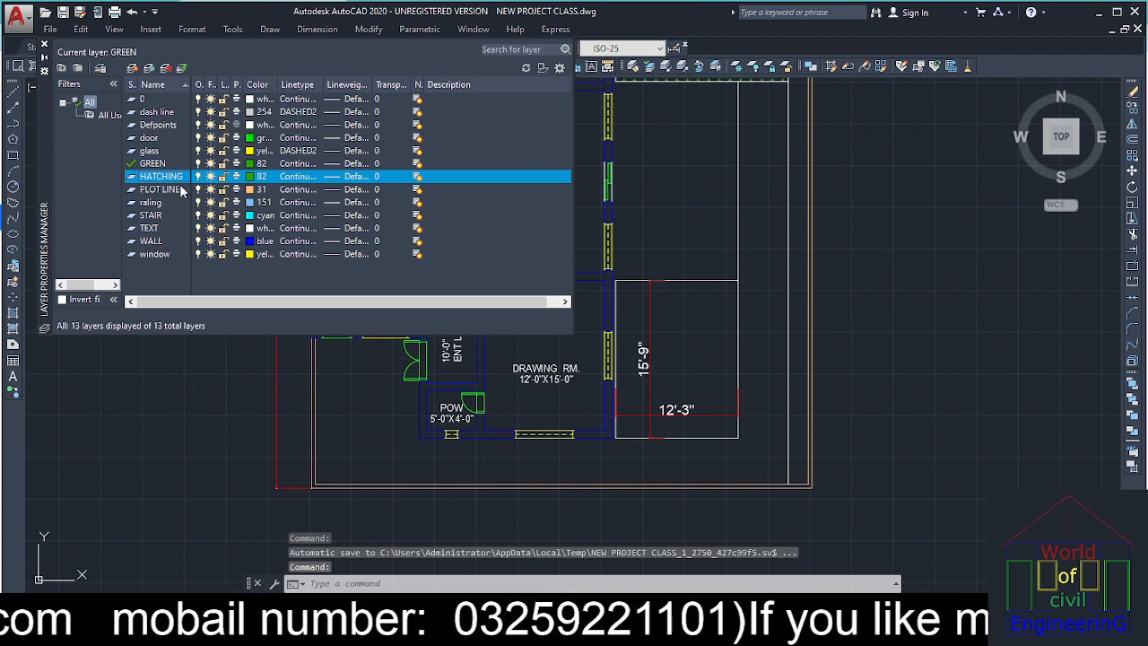
# Set the HATCHING layer's colour to index 253
pyautogui.click(250, 177)
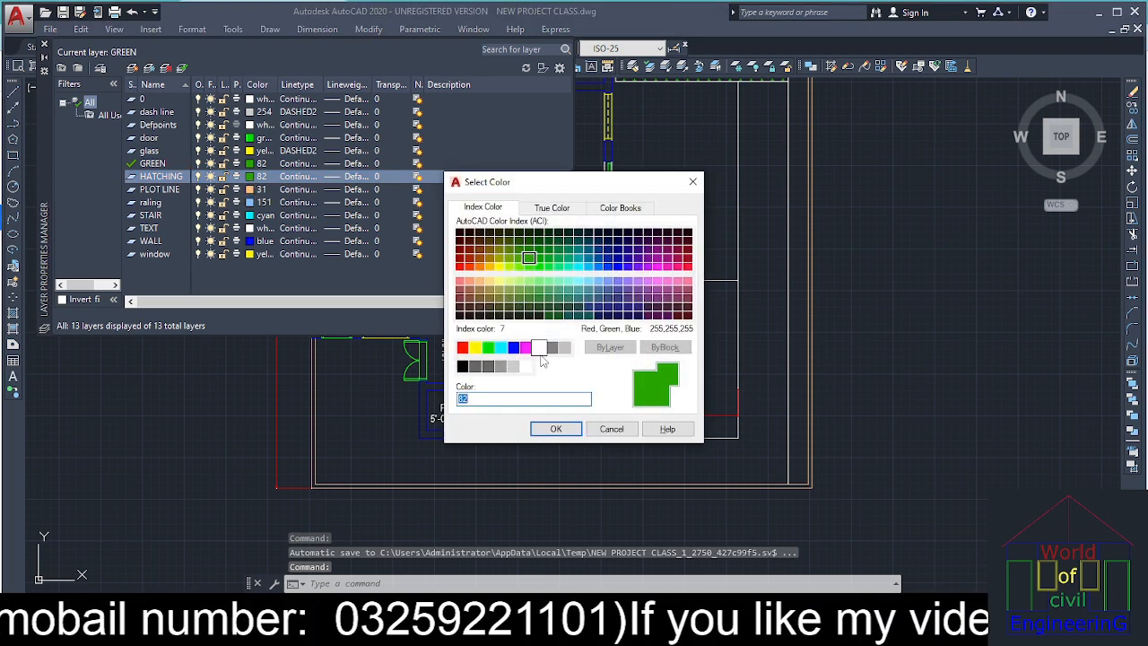
pyautogui.click(501, 367)
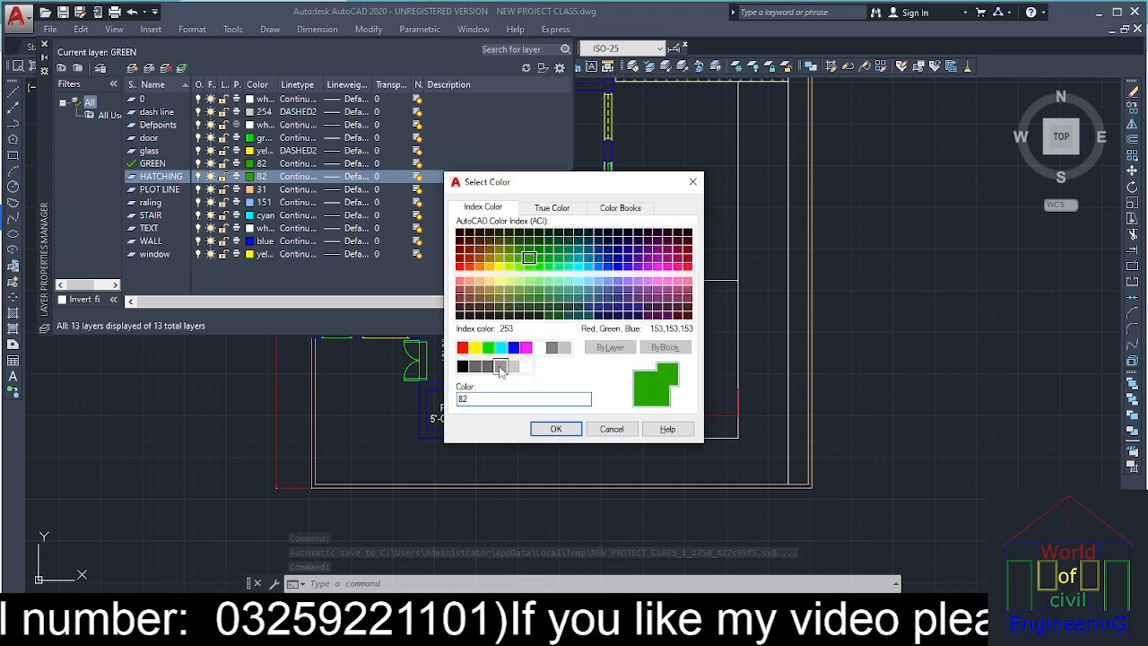
pyautogui.click(556, 429)
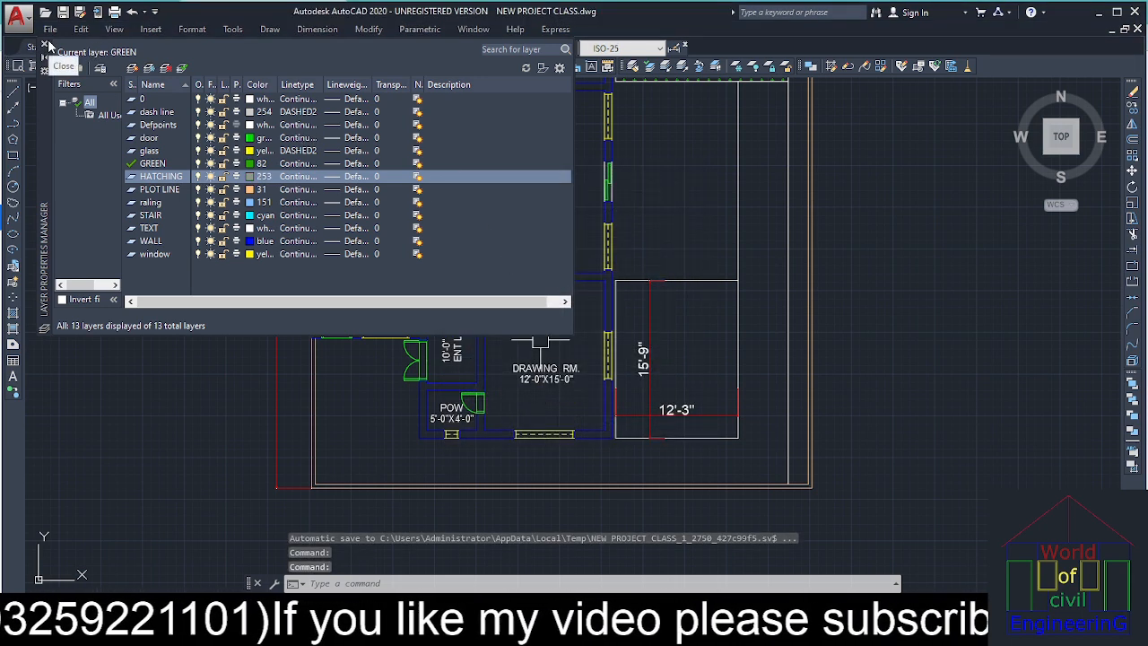
# Change the HATCHING layer's colour to index 254 and close the layer manager
pyautogui.click(260, 178)
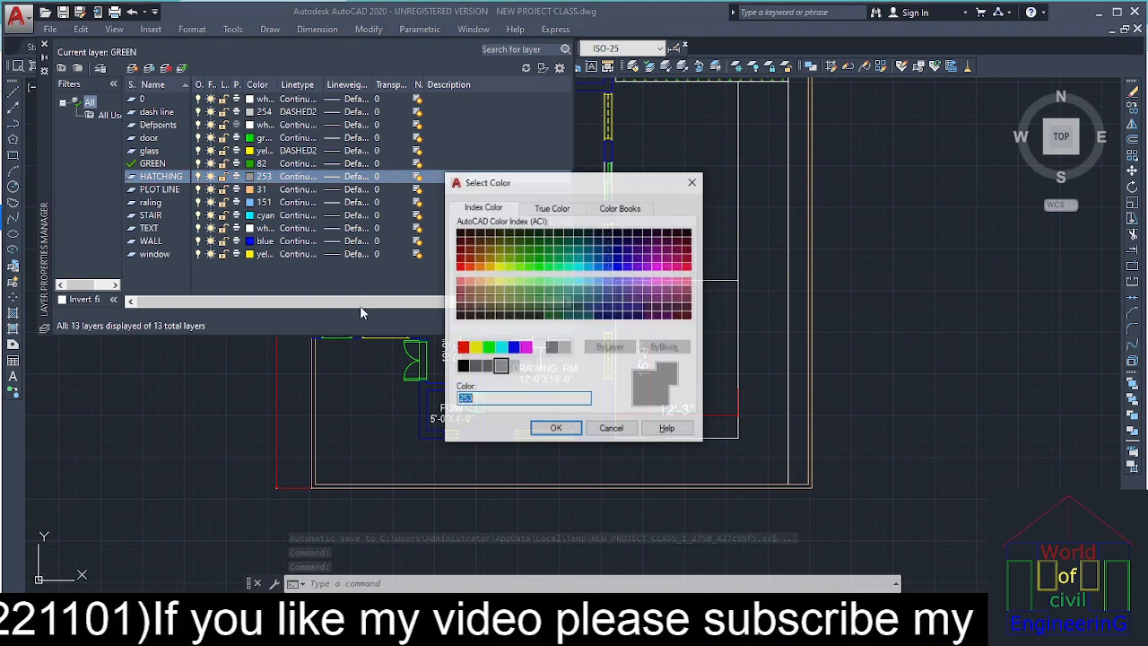
pyautogui.click(514, 366)
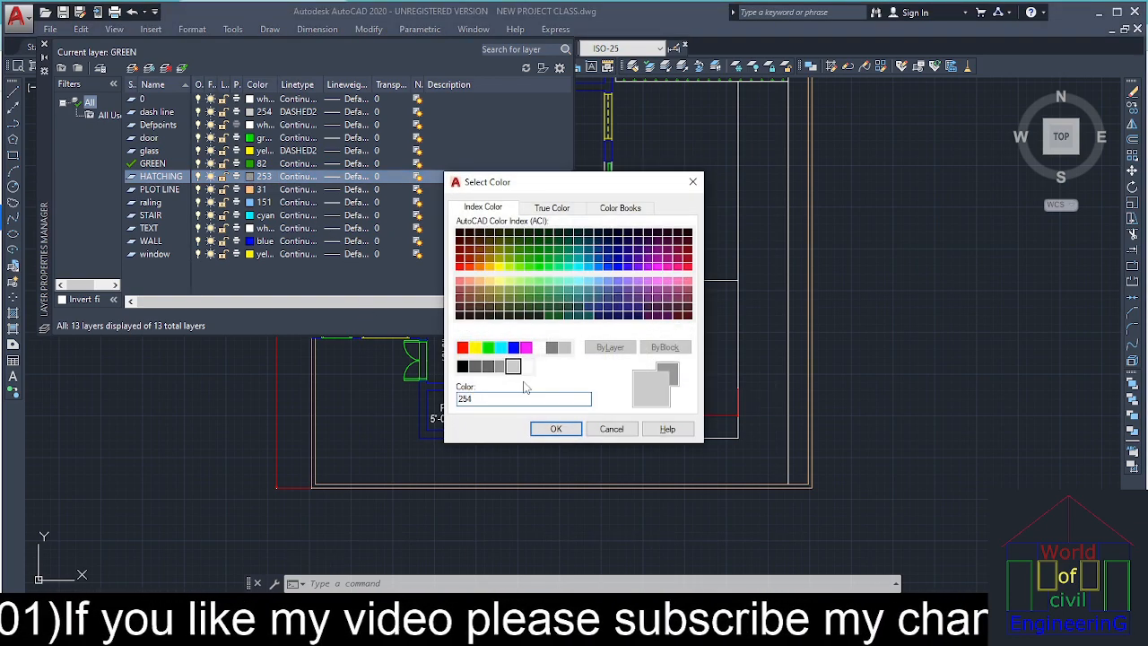
pyautogui.click(556, 429)
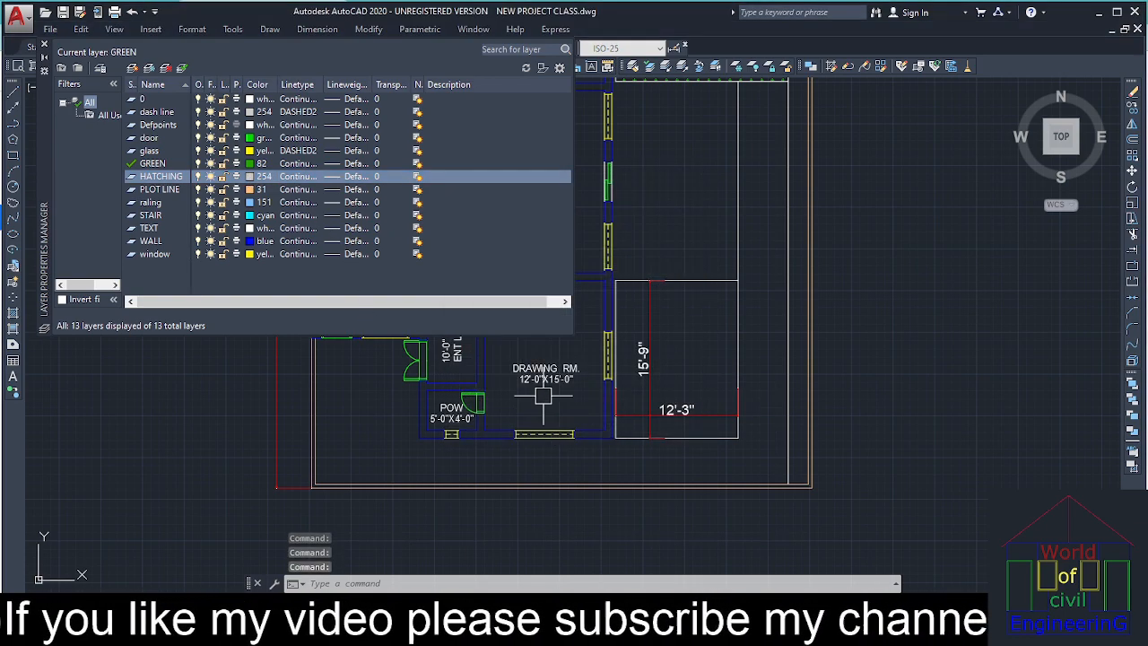
pyautogui.click(44, 51)
# Try to pick the narrow open strip between the white rectangle and the plot boundary as a CROSS hatch area
pyautogui.scroll(-2, 656, 336)
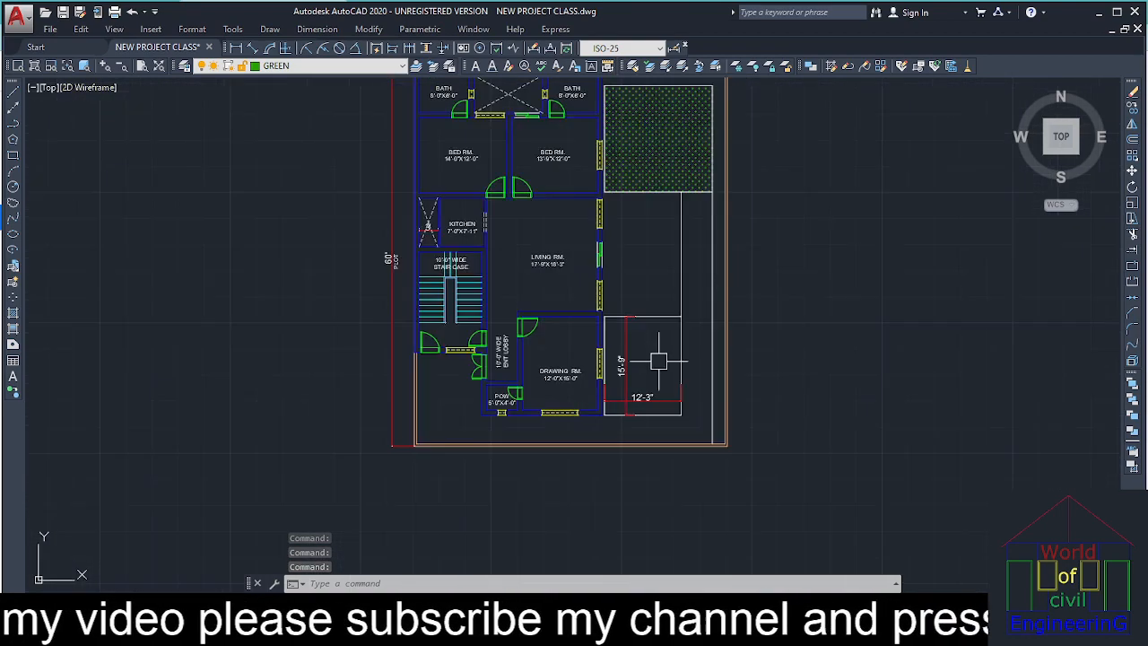
pyautogui.scroll(-2, 659, 361)
pyautogui.press('Escape')
pyautogui.press('Escape')
pyautogui.press('Escape')
pyautogui.write('H')
pyautogui.press('Return')
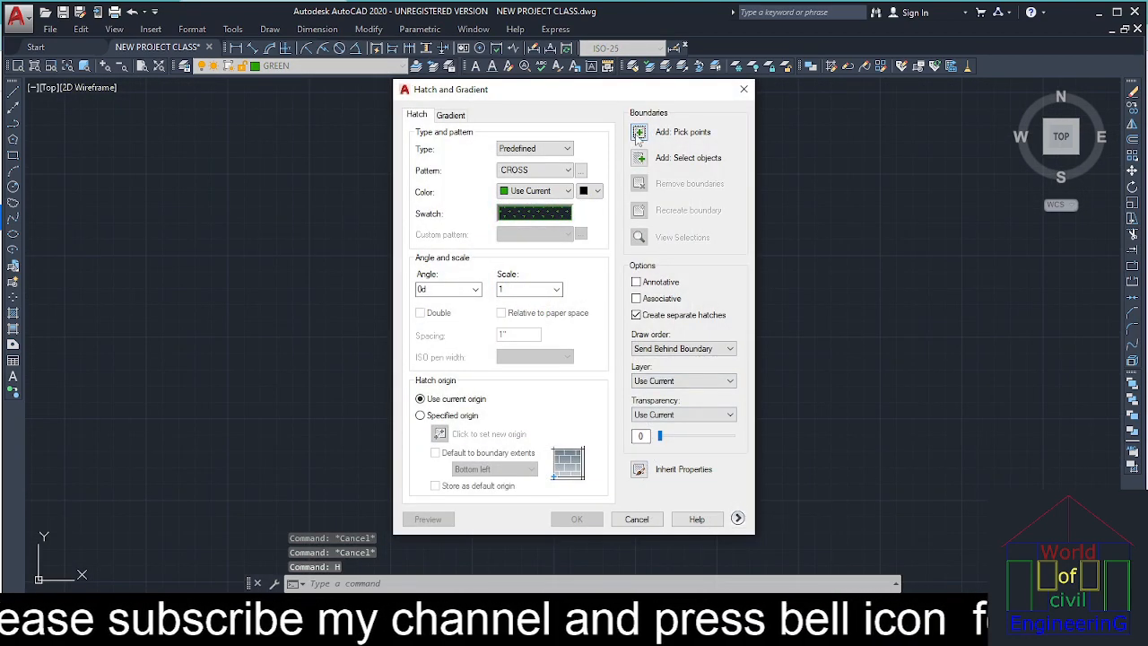
pyautogui.click(639, 133)
pyautogui.scroll(2, 686, 358)
pyautogui.click(692, 364)
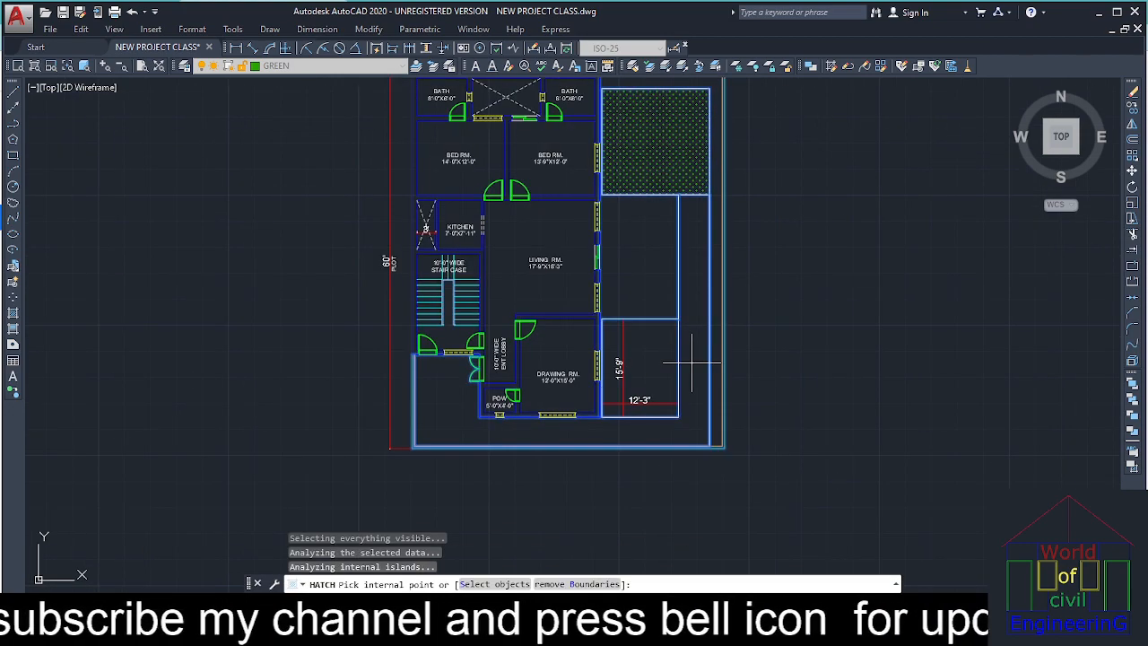
pyautogui.moveTo(601, 111); pyautogui.dragTo(608, 190, button='middle')
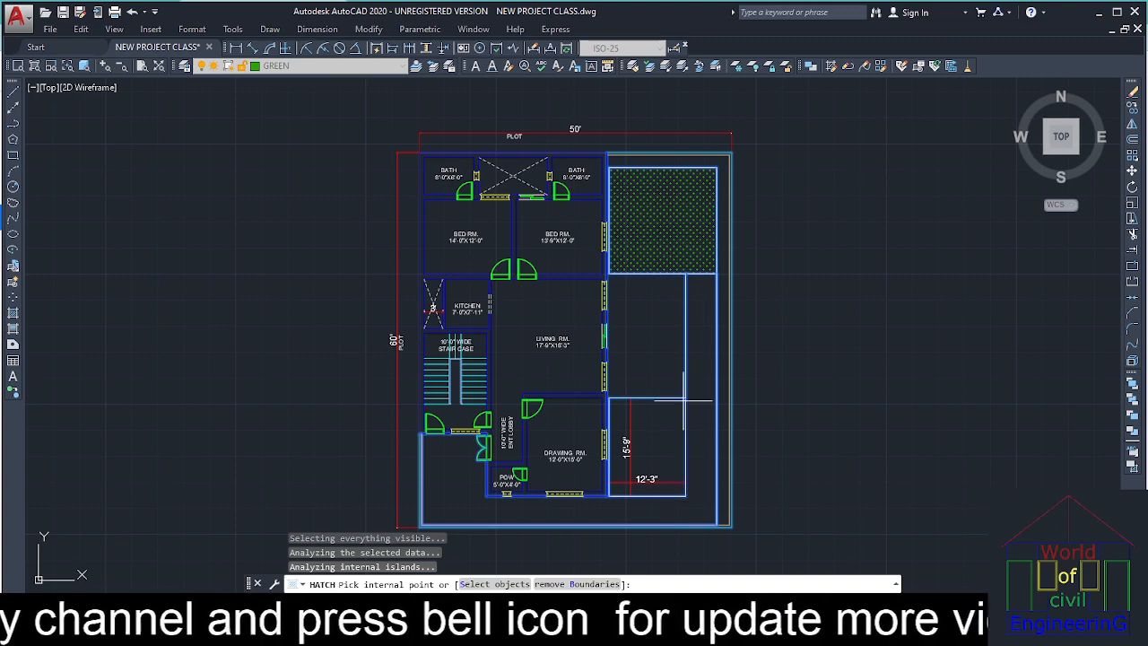
pyautogui.press('Escape')
pyautogui.press('Escape')
# Draw a horizontal line from the upper outer corner of the dimensioned white rectangle to the outer white line, closing off the strip above
pyautogui.scroll(6, 699, 293)
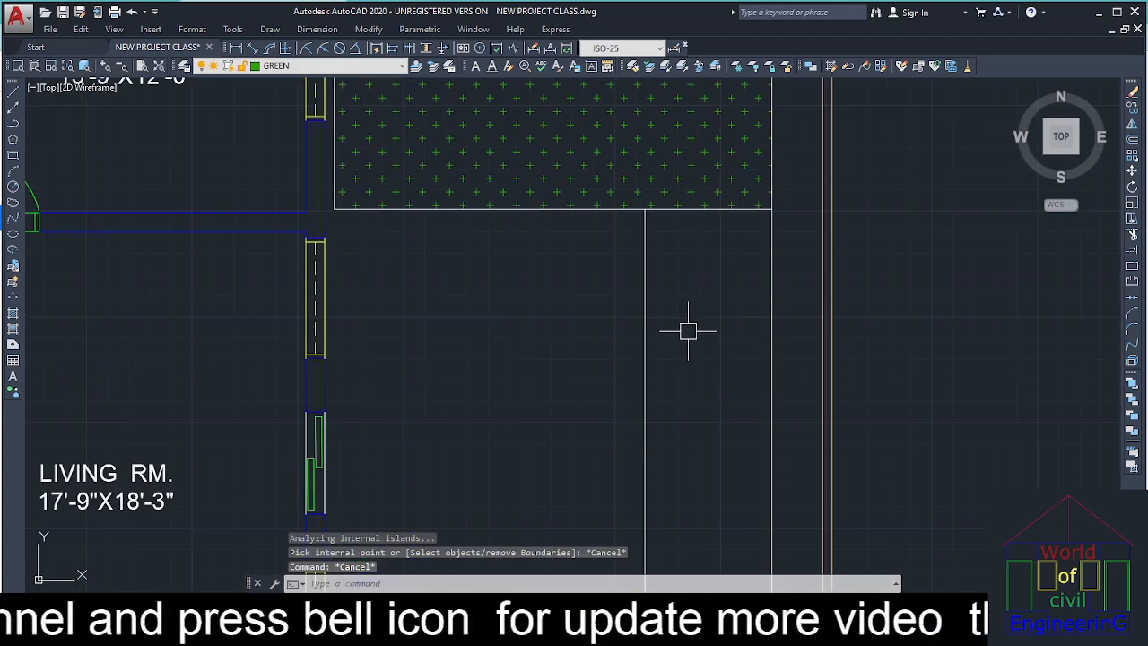
pyautogui.scroll(-5, 688, 331)
pyautogui.press('Escape')
pyautogui.press('Escape')
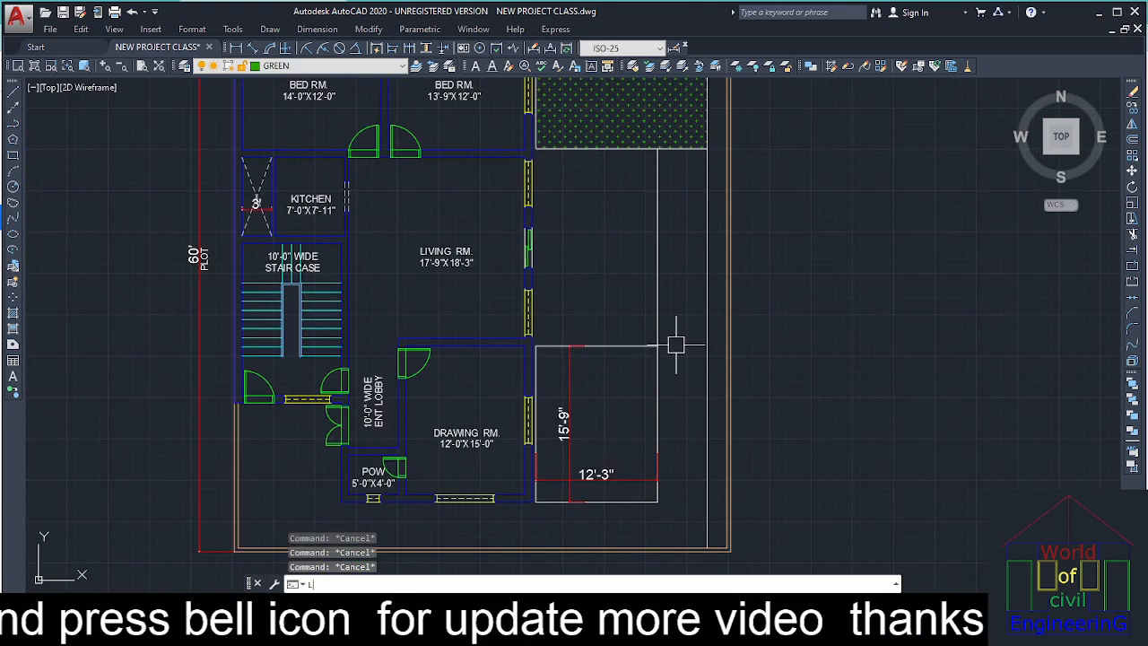
pyautogui.write('l')
pyautogui.press('Return')
pyautogui.click(662, 345)
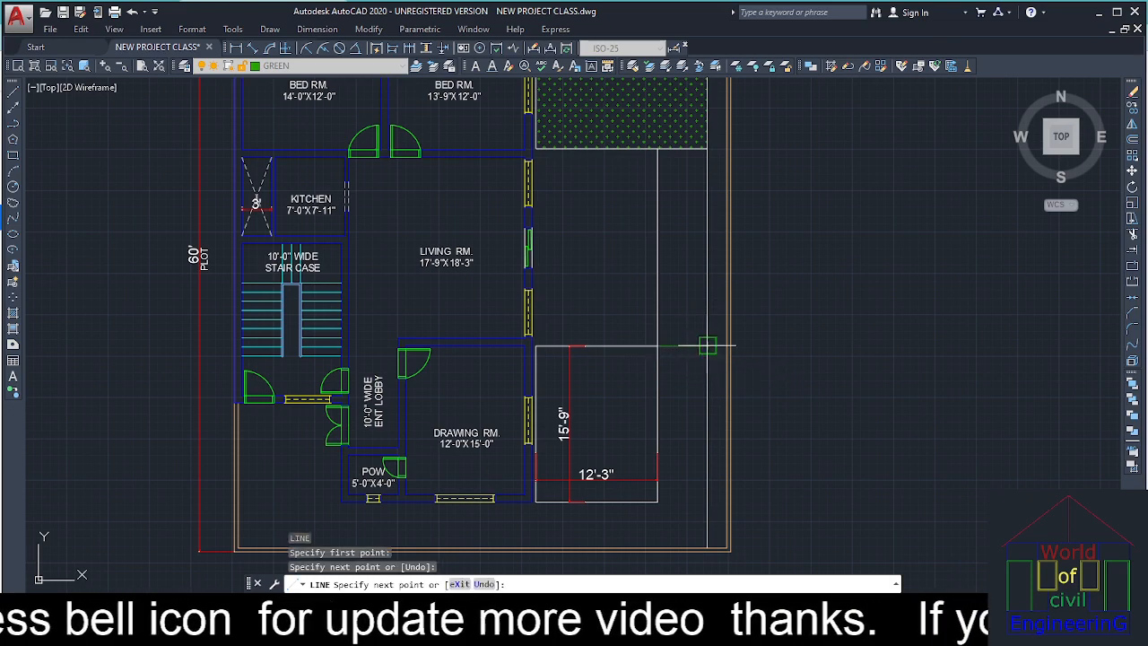
pyautogui.scroll(3, 671, 402)
pyautogui.press('Escape')
pyautogui.press('Escape')
pyautogui.press('Escape')
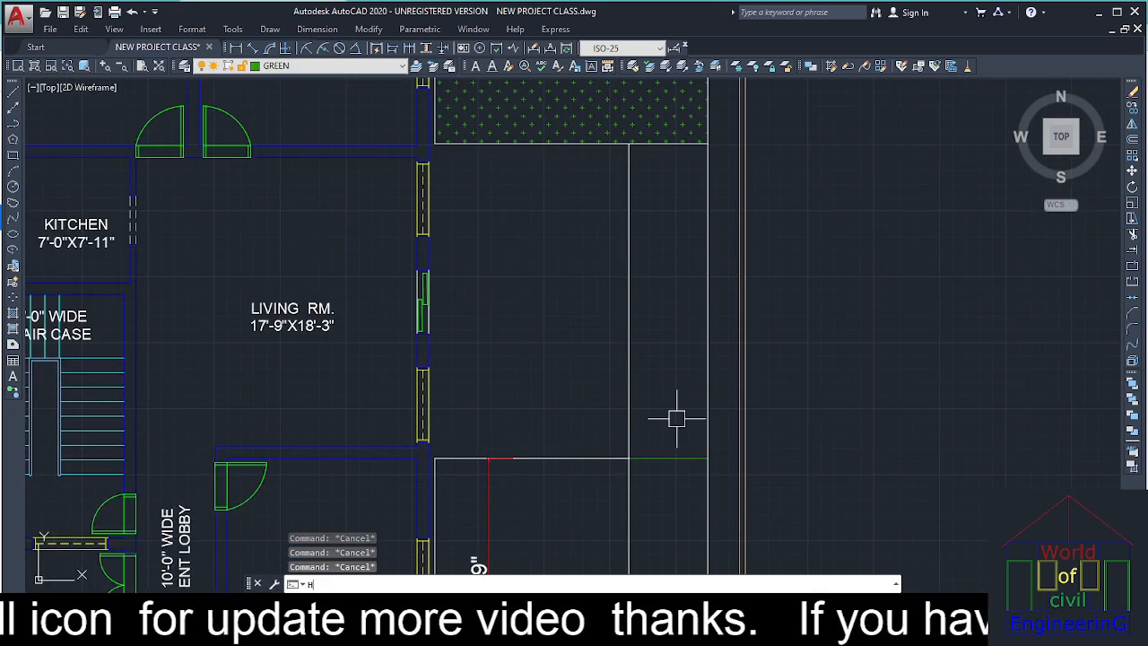
# Start a new hatch assigned to the HATCHING layer with its colour set to ByLayer
pyautogui.write('h')
pyautogui.press('Return')
pyautogui.click(548, 219)
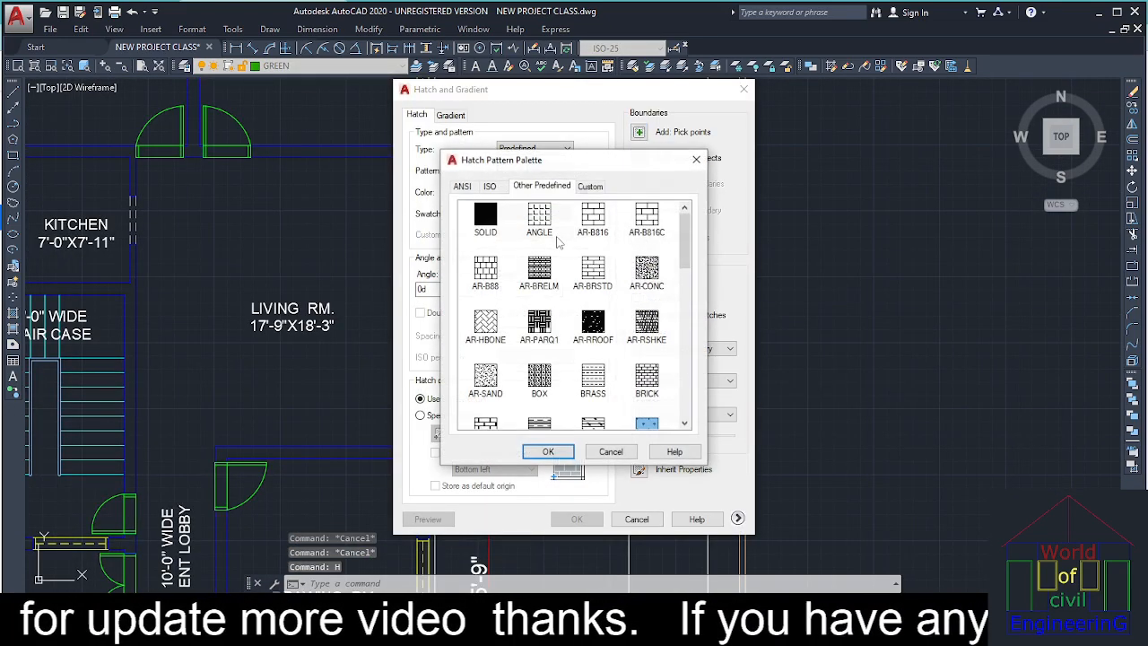
pyautogui.click(548, 451)
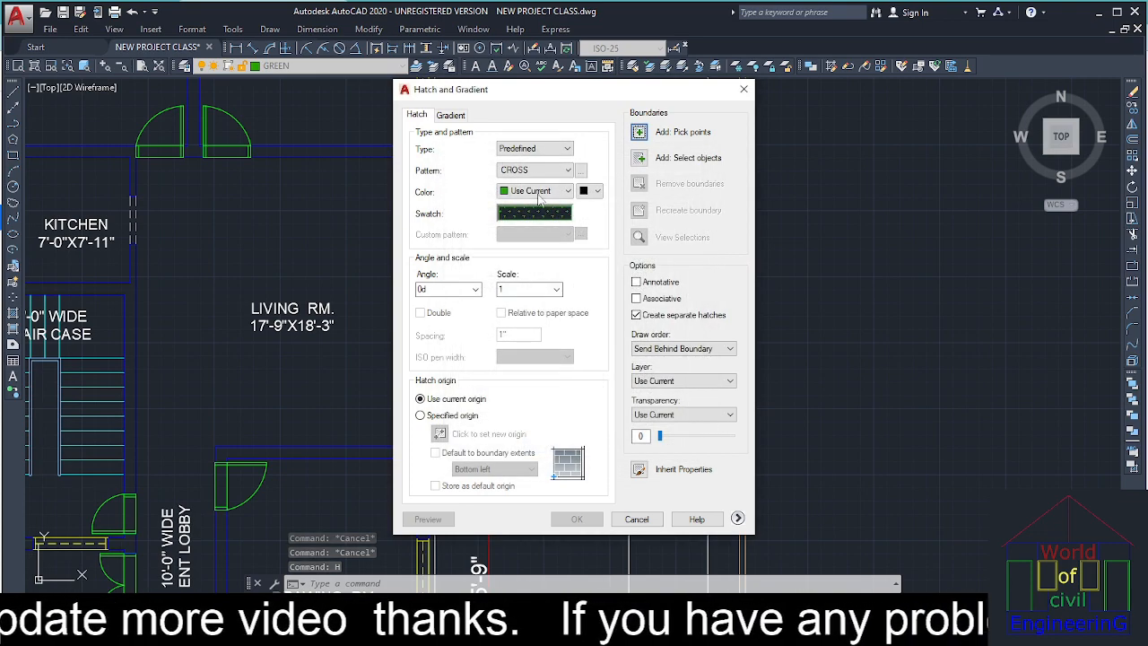
pyautogui.click(539, 192)
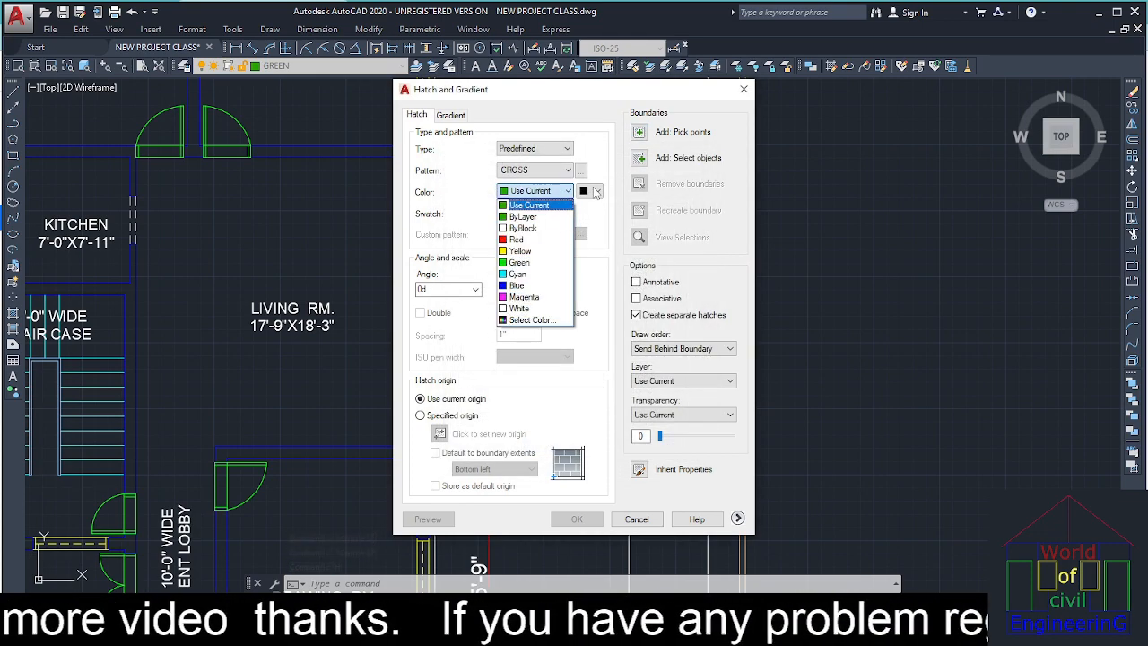
pyautogui.click(538, 204)
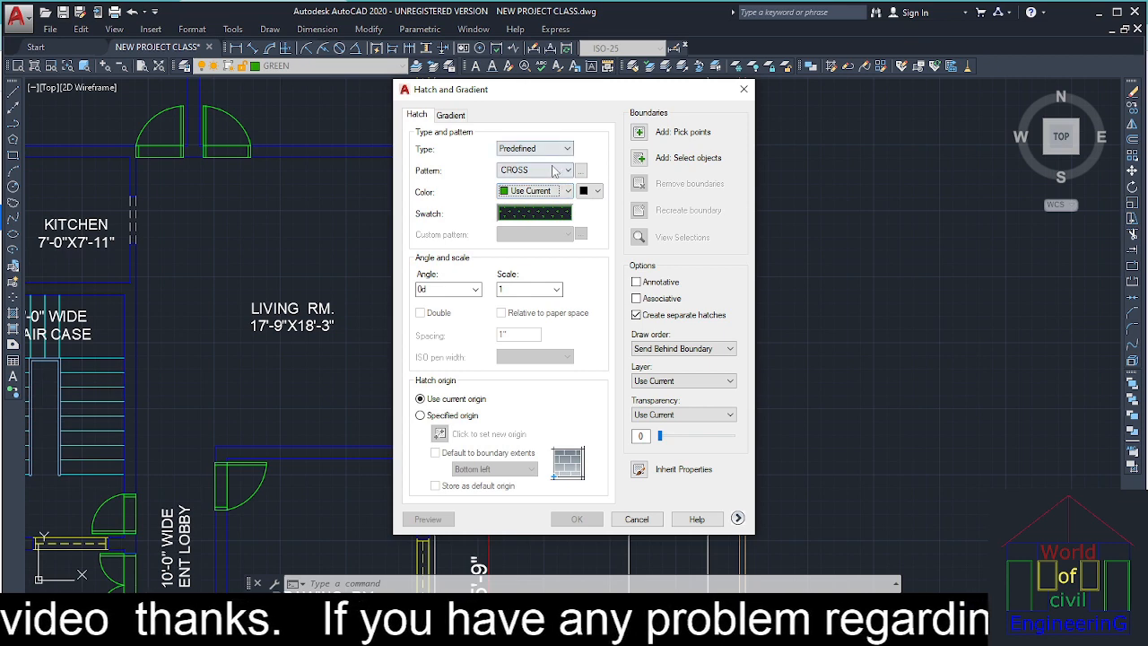
pyautogui.click(660, 382)
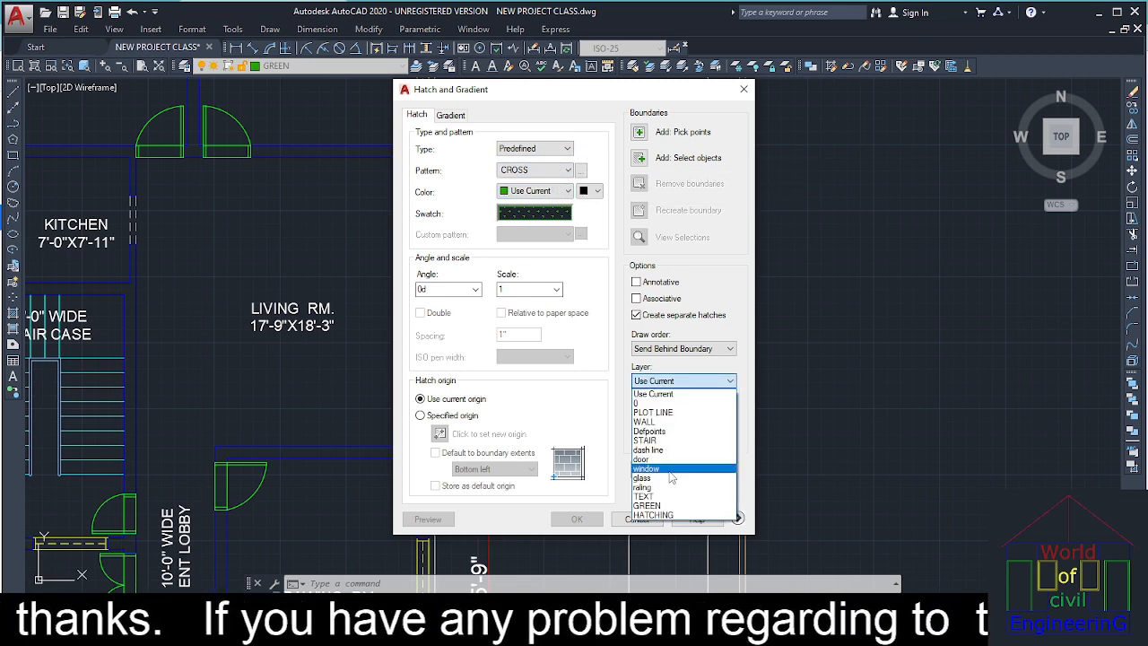
pyautogui.click(664, 515)
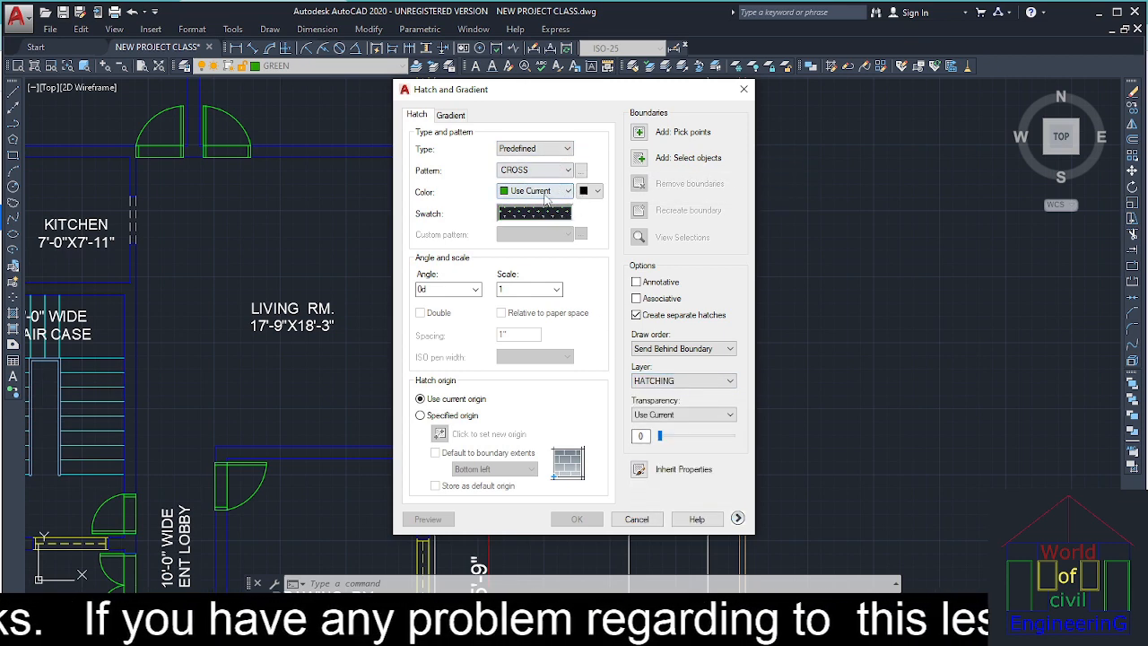
pyautogui.click(544, 192)
pyautogui.click(539, 204)
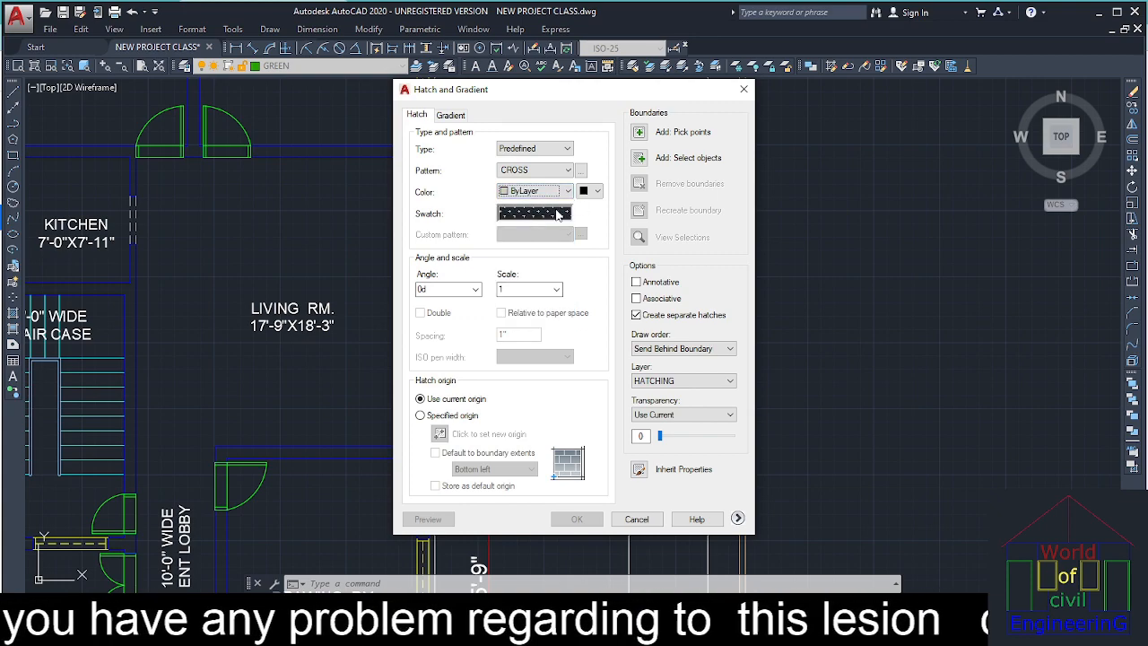
# Choose the AR-HBONE pattern and pick the closed strip below the CROSS-hatched area as the hatch boundary
pyautogui.click(563, 215)
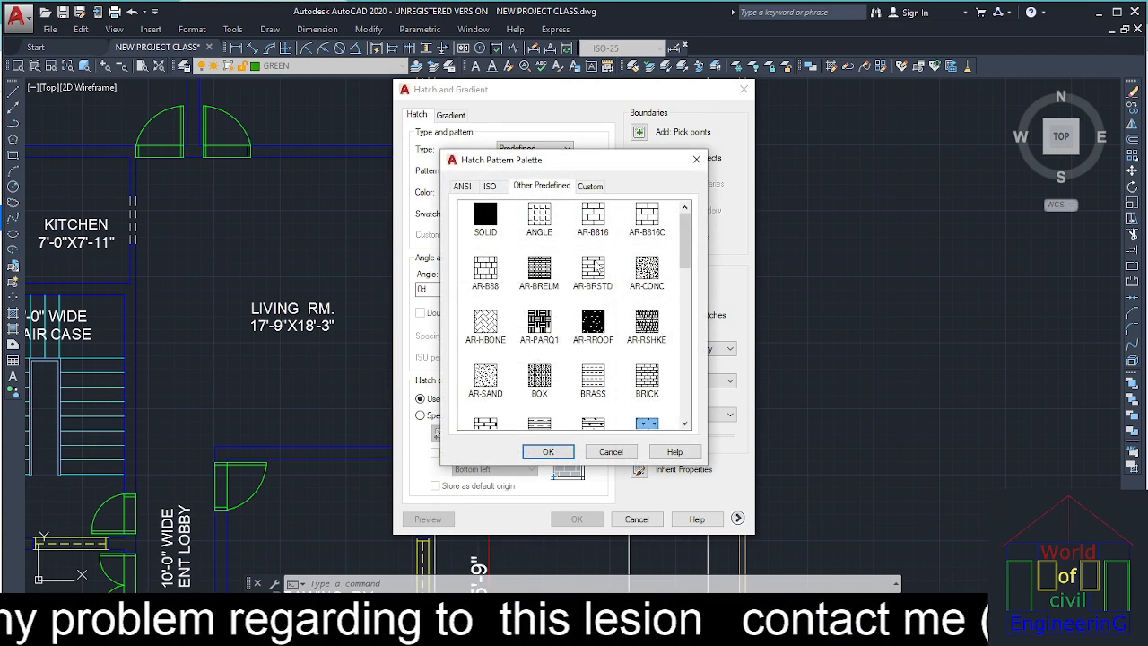
pyautogui.click(488, 323)
pyautogui.click(548, 452)
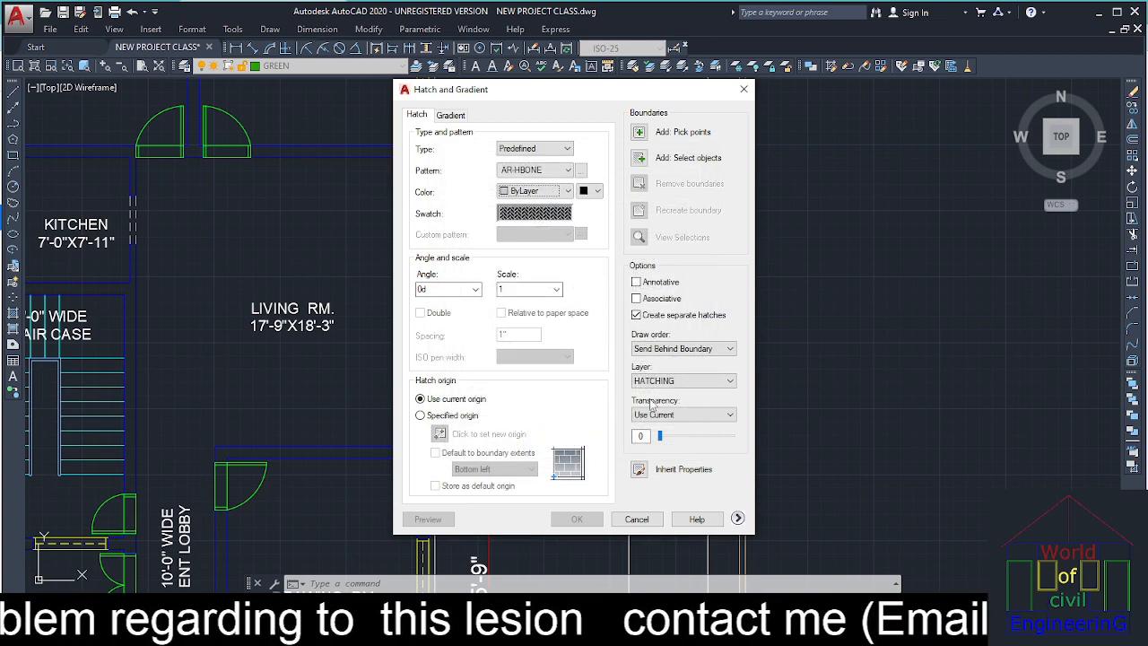
pyautogui.click(640, 132)
pyautogui.click(664, 402)
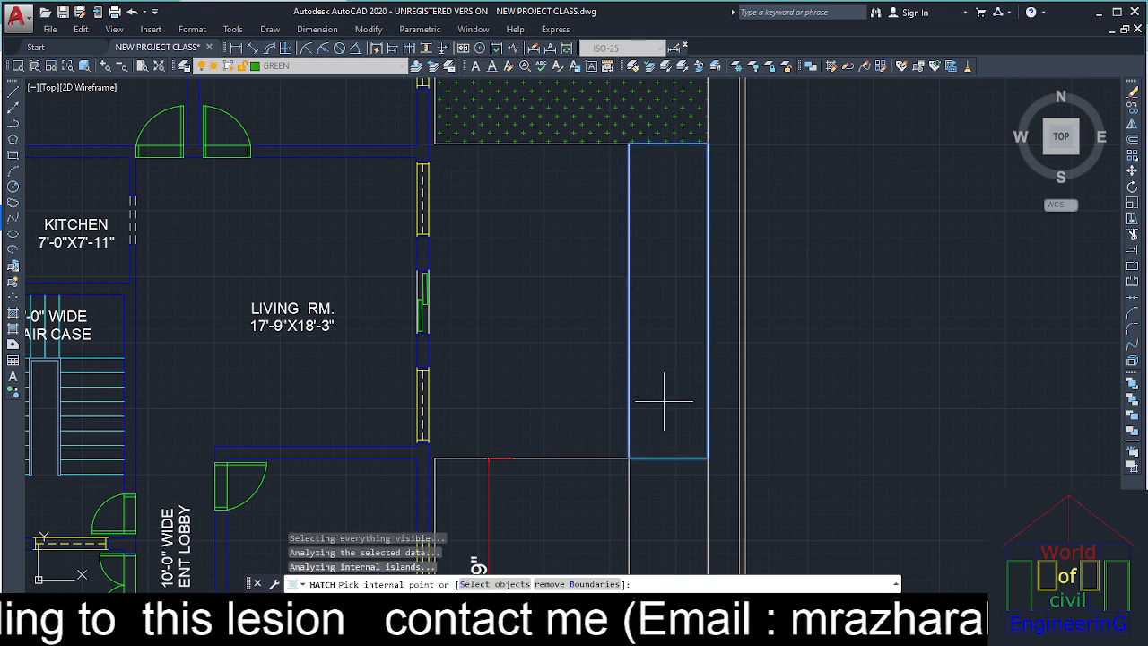
pyautogui.press('Return')
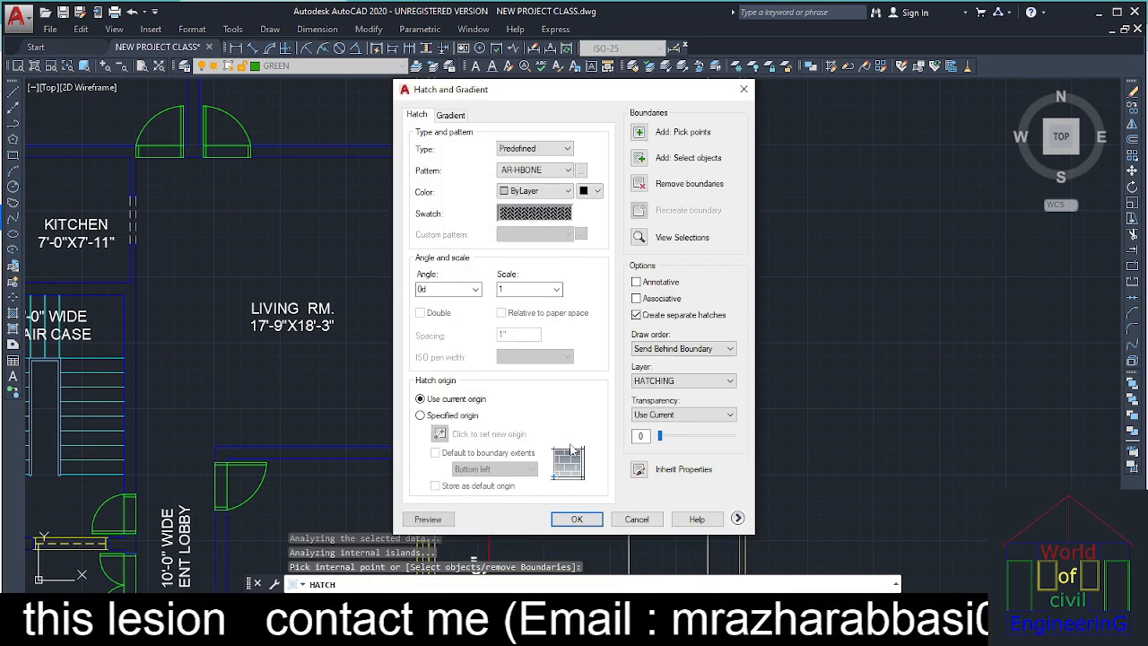
# Preview the strip's hatch, set its scale to 0.25 and preview it again
pyautogui.click(444, 519)
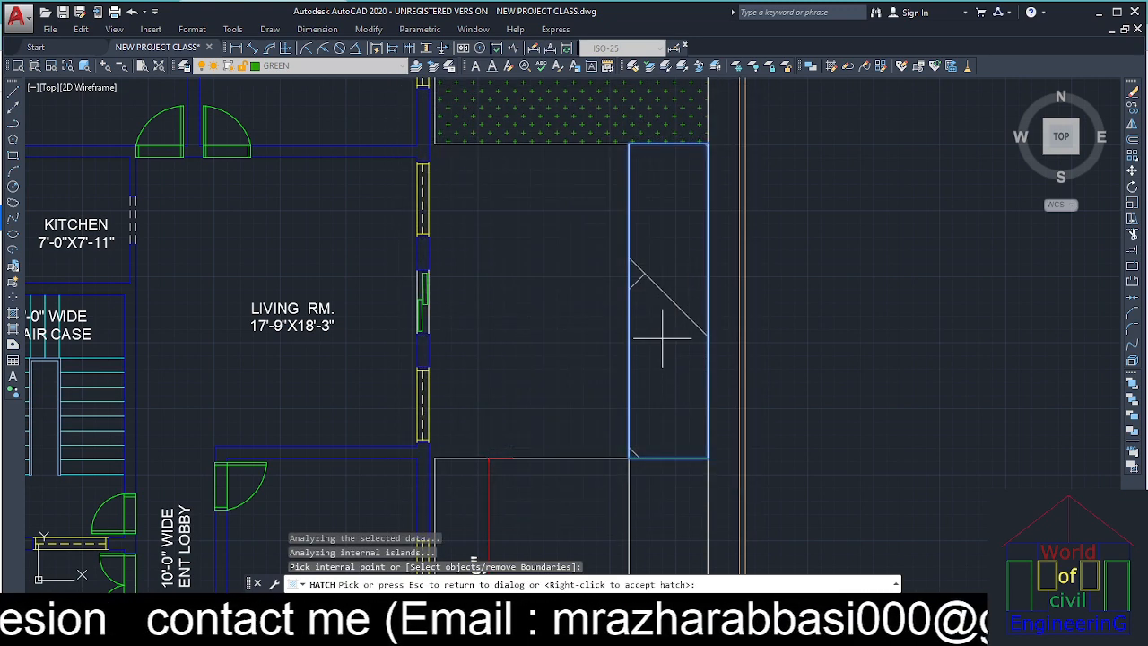
pyautogui.press('Escape')
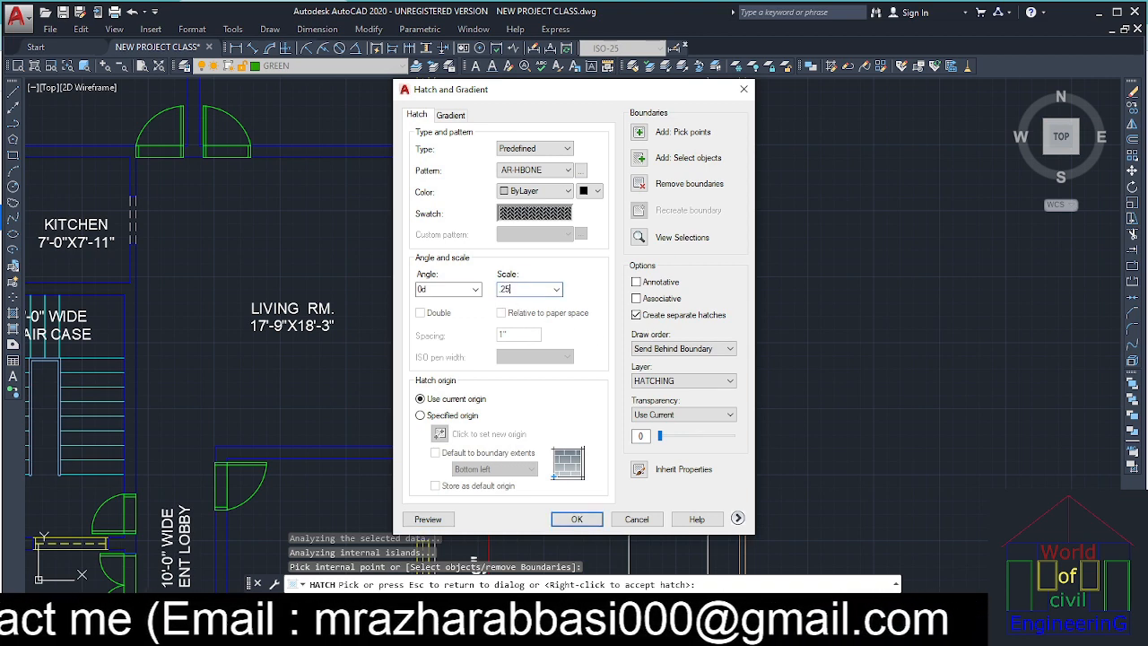
pyautogui.click(412, 523)
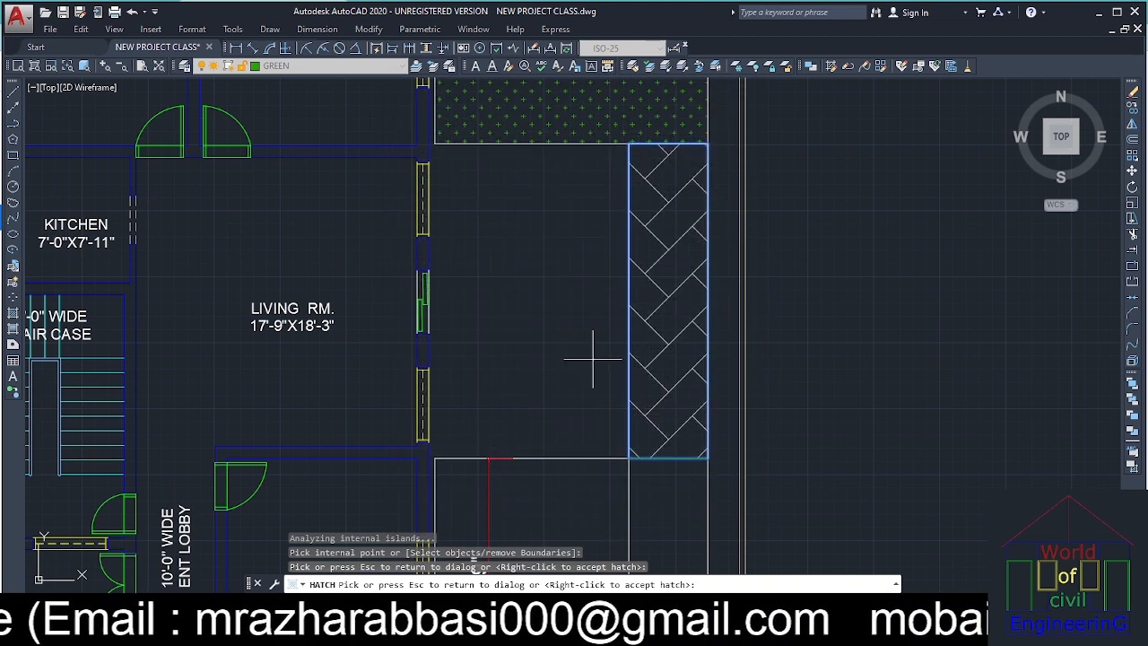
# Reduce the AR-HBONE hatch scale to 0.1, preview it and accept the strip's hatch
pyautogui.press('Escape')
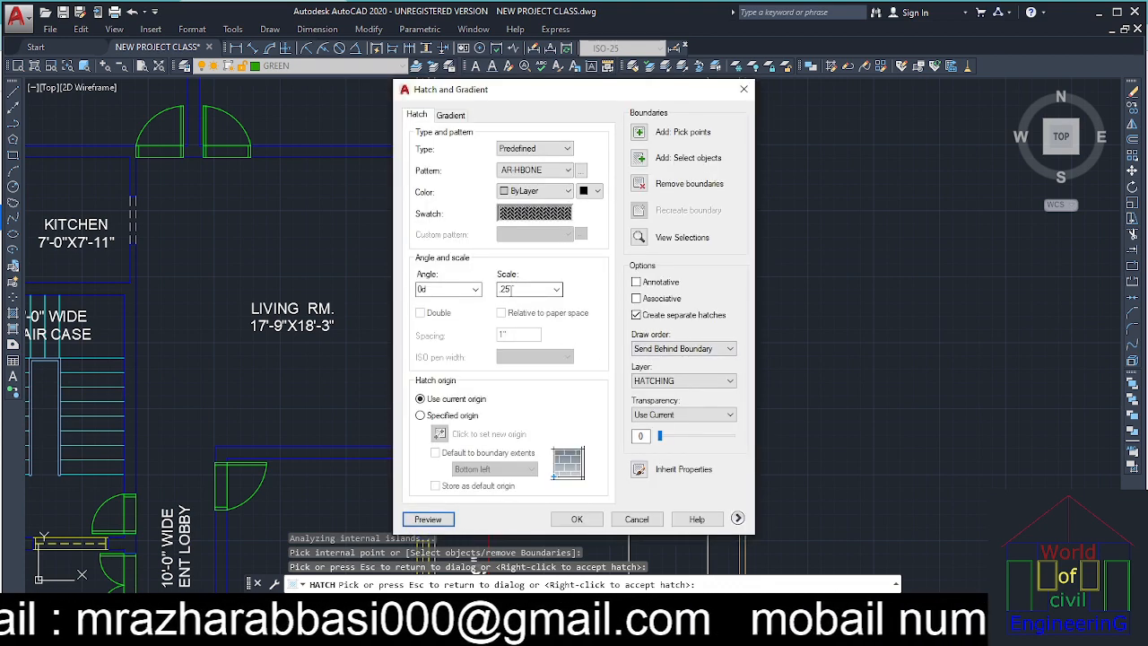
pyautogui.moveTo(510, 289); pyautogui.dragTo(493, 291)
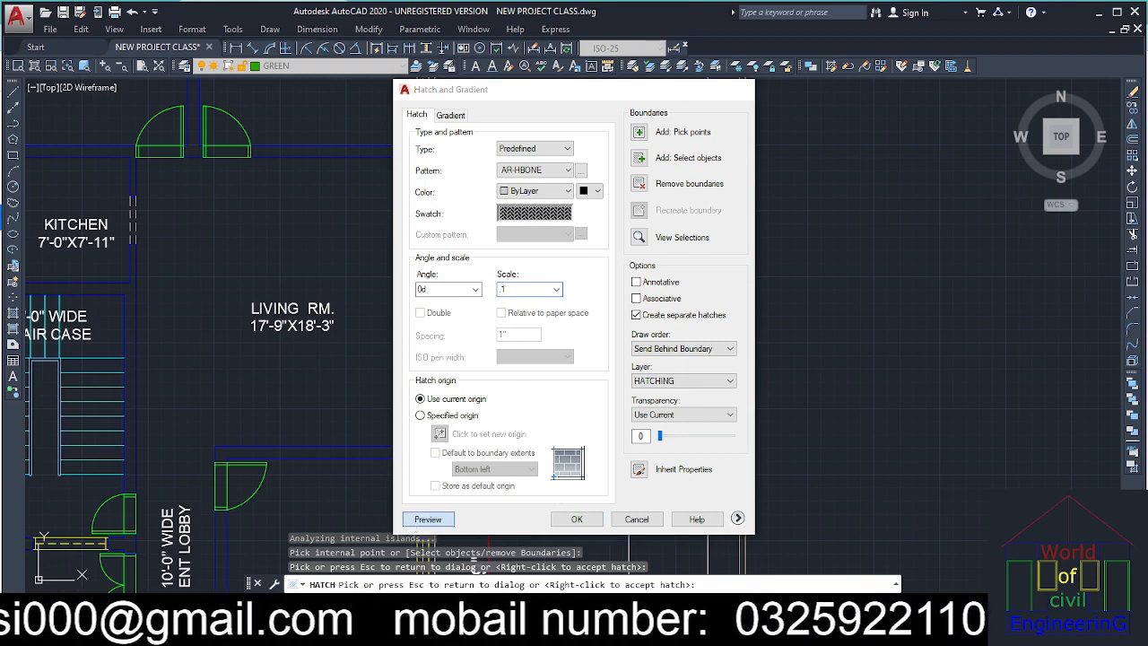
pyautogui.click(418, 522)
pyautogui.scroll(-2, 698, 323)
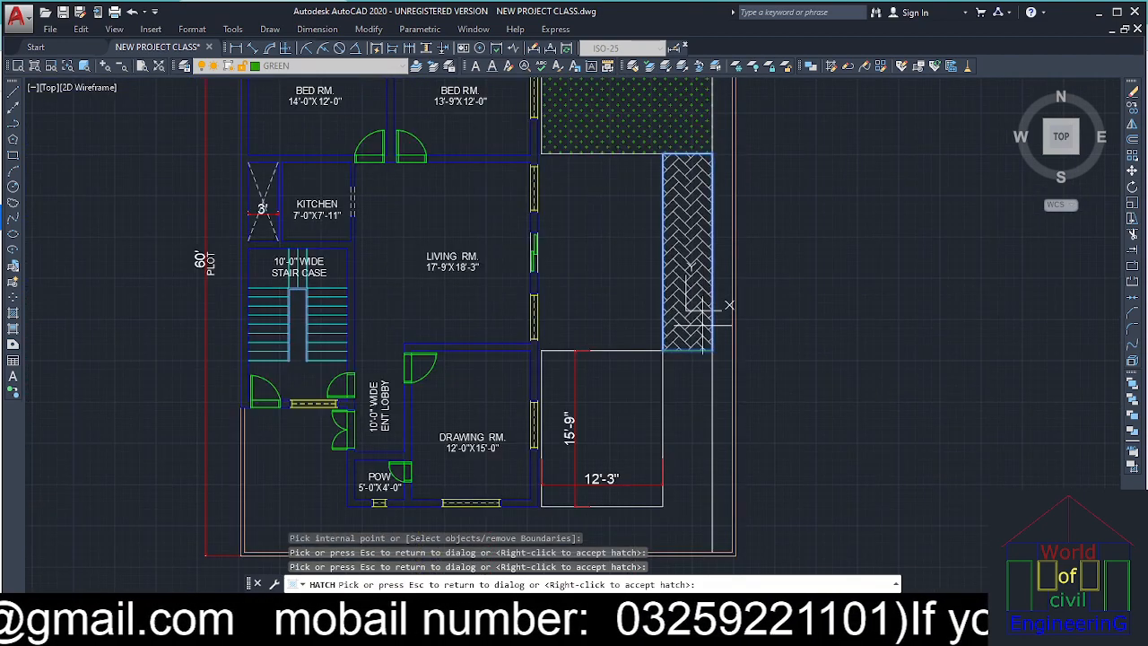
pyautogui.rightClick(701, 377)
pyautogui.moveTo(704, 377); pyautogui.dragTo(705, 305, button='middle')
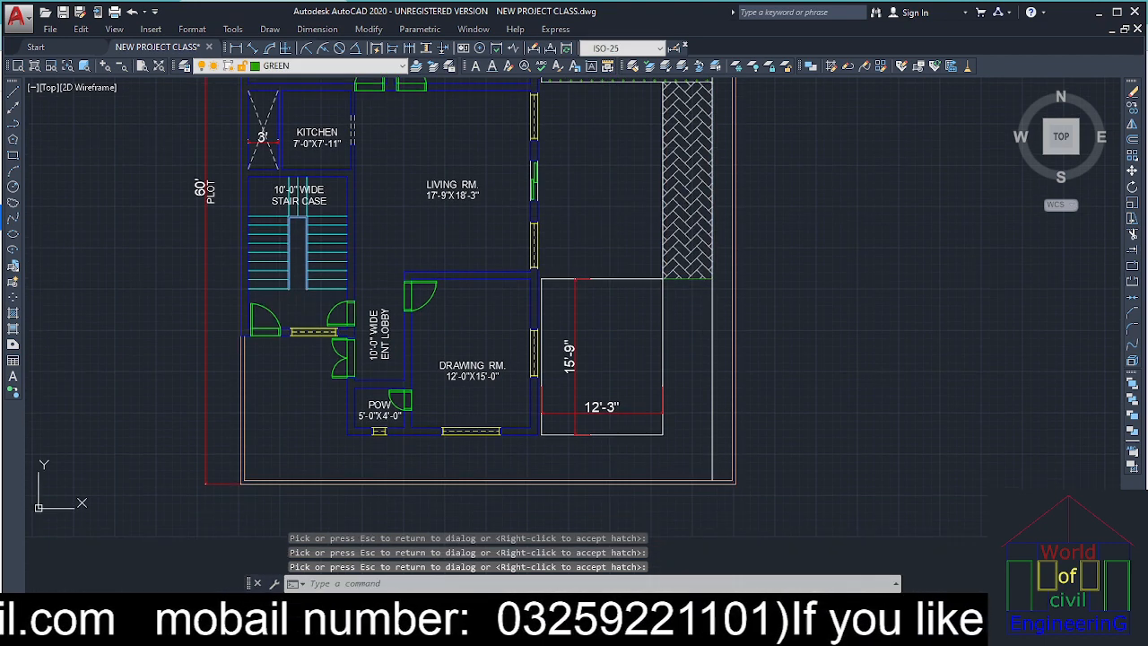
pyautogui.press('Escape')
pyautogui.press('Escape')
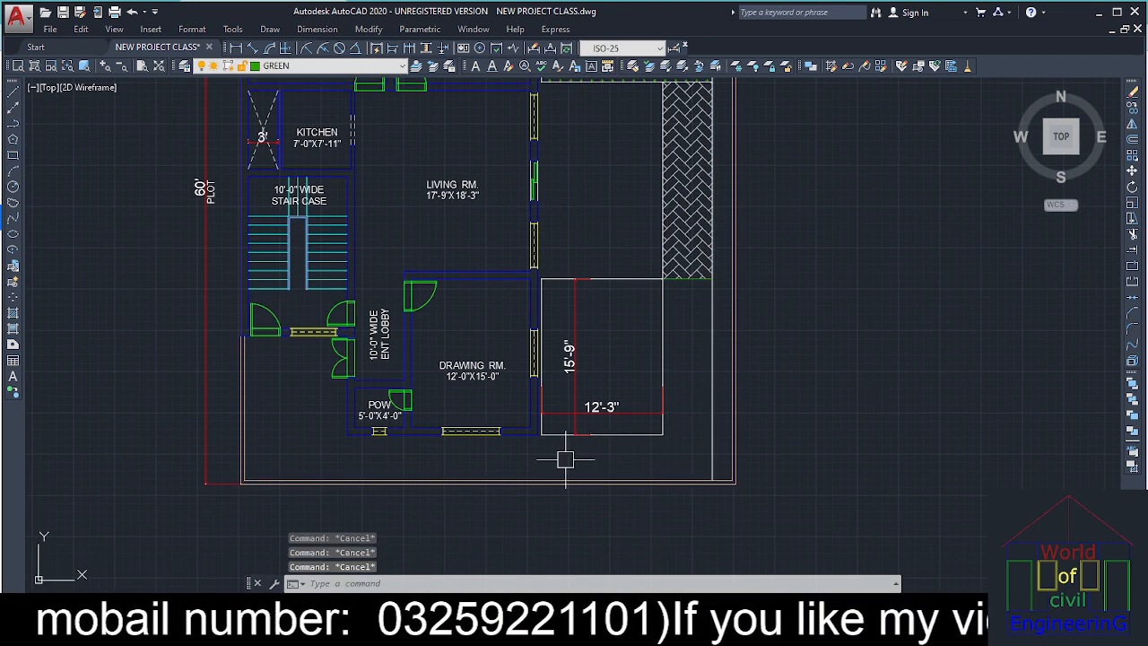
# Draw a short line closing the gap between the drawing room's outer wall corner and the adjacent lower corner of the white rectangle
pyautogui.write('l')
pyautogui.press('Return')
pyautogui.scroll(3, 565, 459)
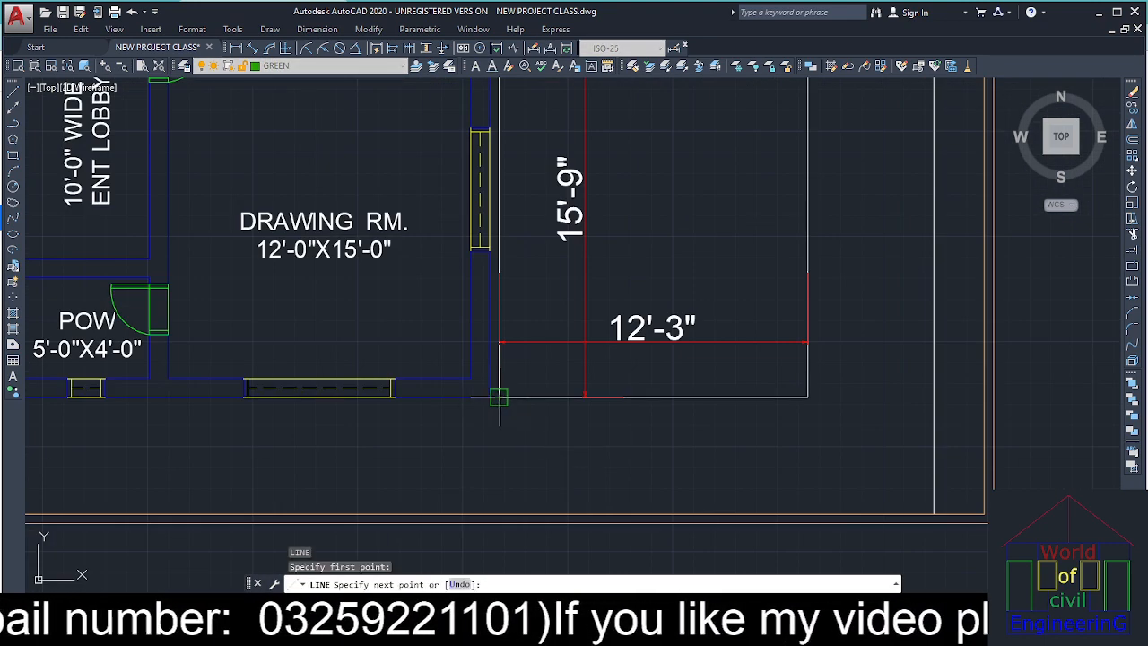
pyautogui.press('Escape')
pyautogui.press('Escape')
pyautogui.press('Escape')
# Match the short gap-closing line's properties to the lower edge of the white rectangle
pyautogui.write('M')
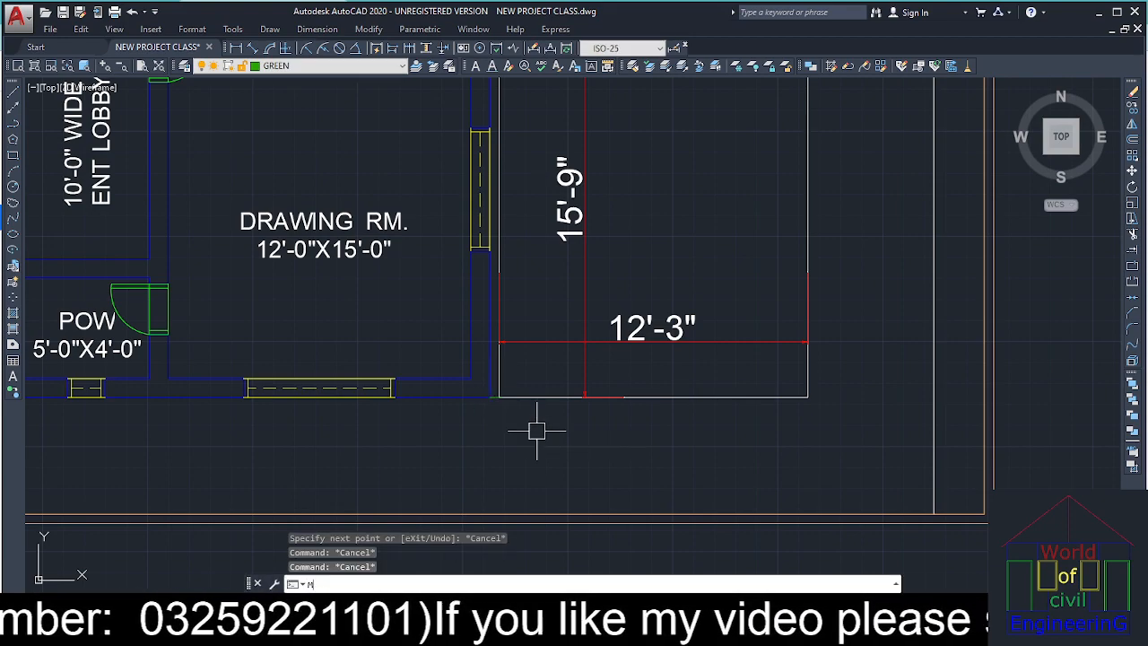
pyautogui.write('A')
pyautogui.press('Return')
pyautogui.scroll(2, 535, 401)
pyautogui.click(515, 399)
pyautogui.scroll(6, 490, 397)
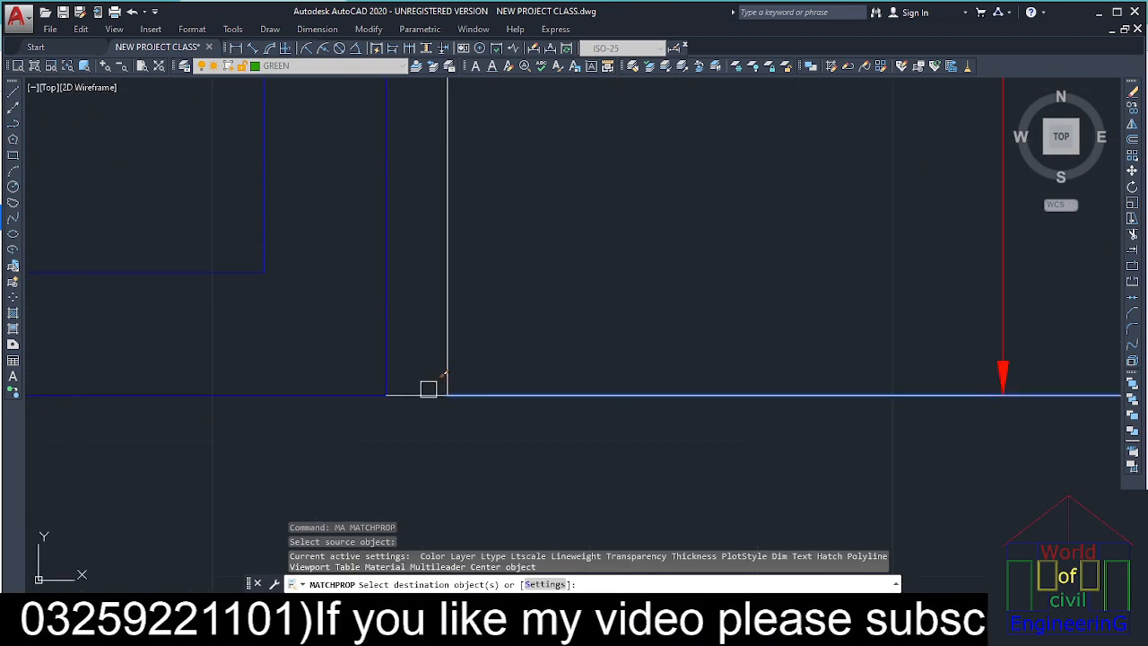
pyautogui.scroll(-6, 429, 388)
pyautogui.press('Escape')
pyautogui.press('Escape')
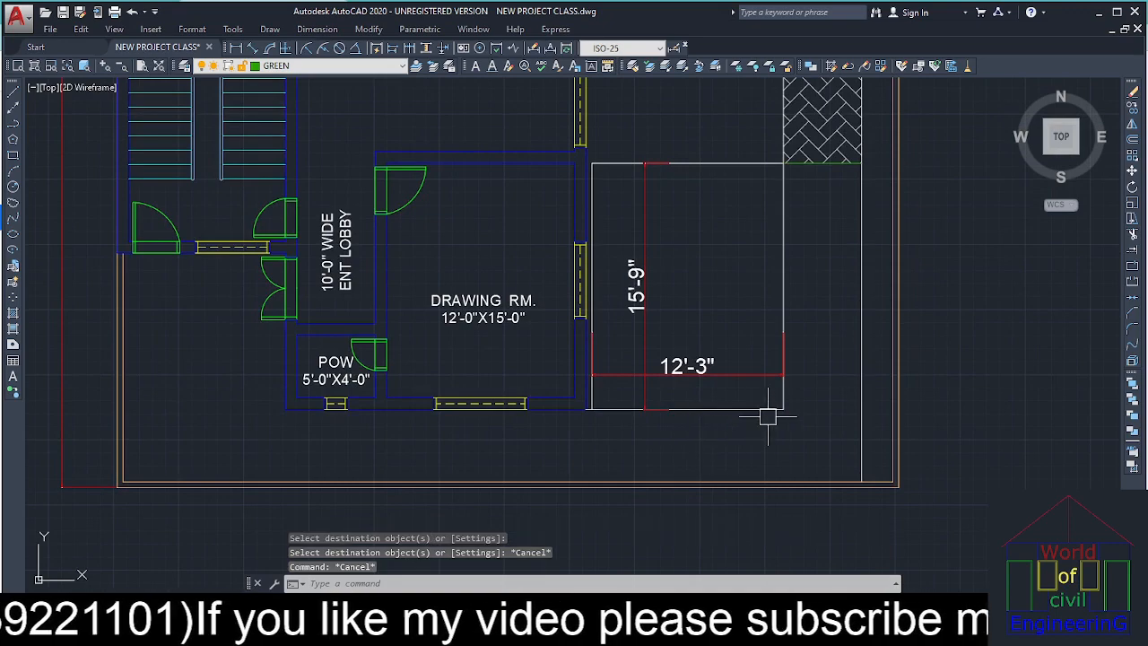
pyautogui.moveTo(767, 415); pyautogui.dragTo(733, 468, button='middle')
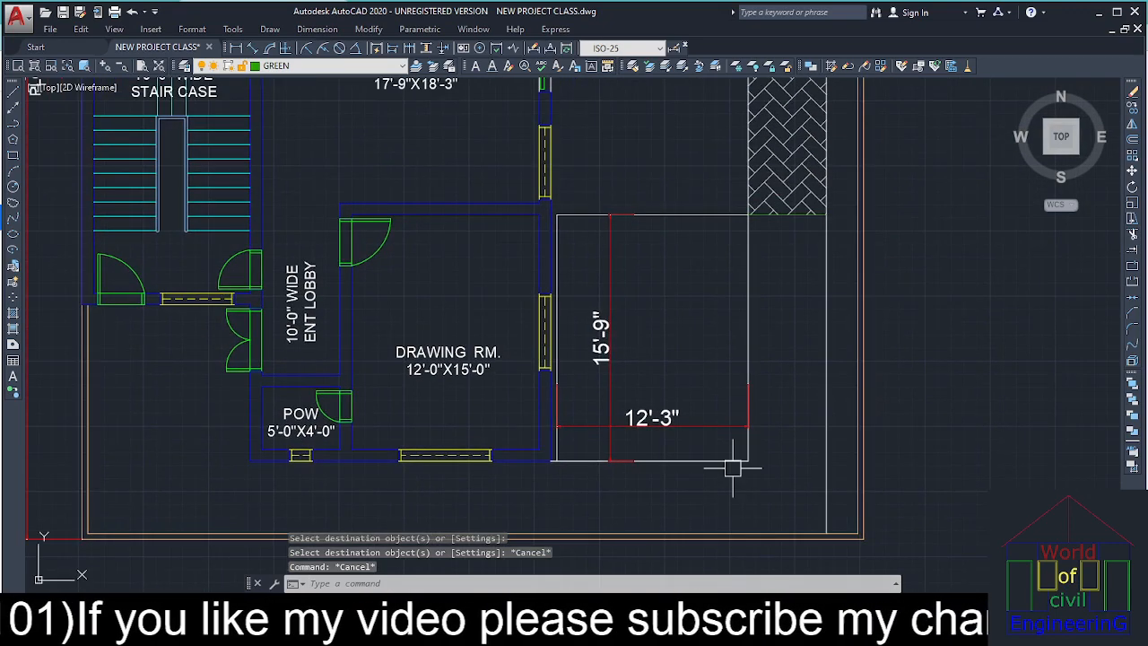
pyautogui.write('H')
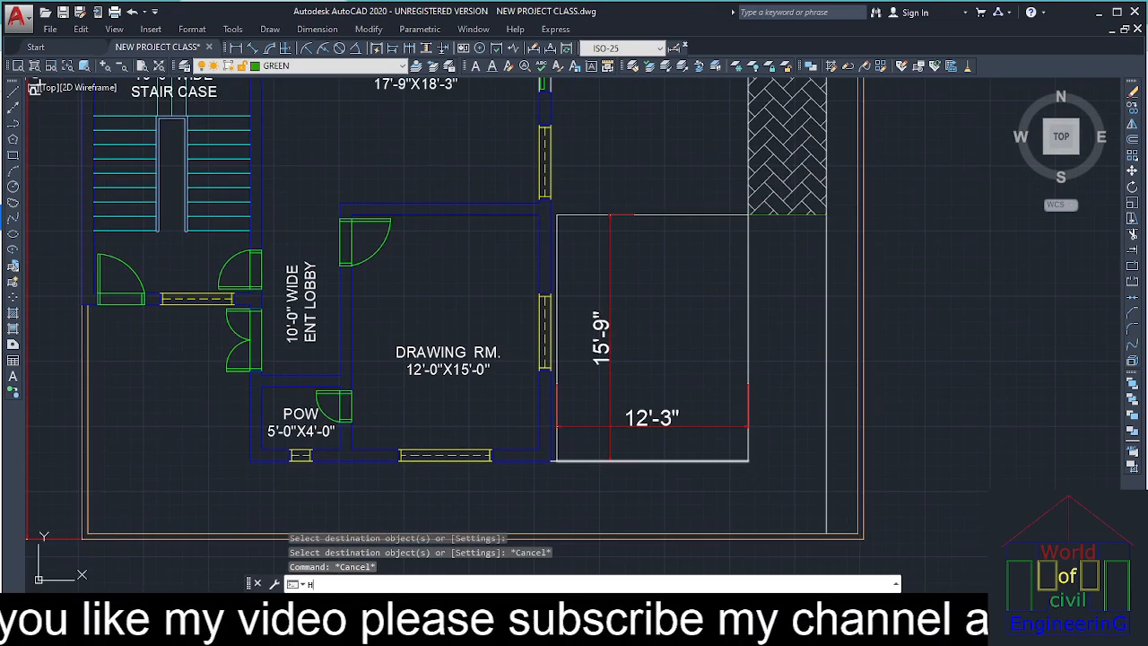
pyautogui.press('Return')
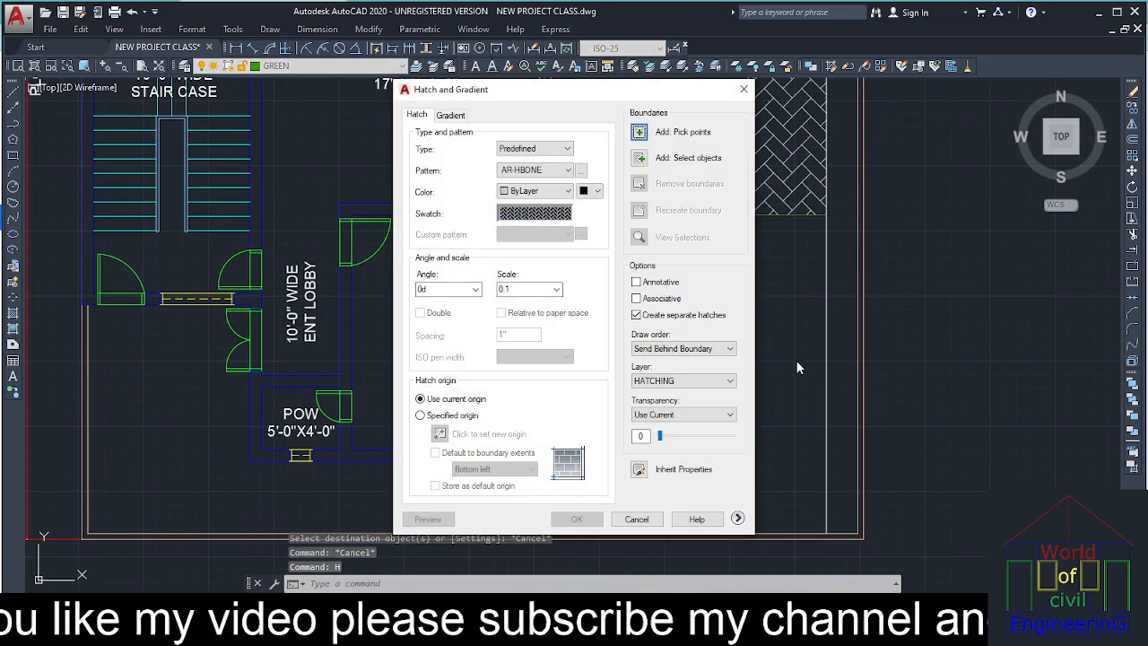
pyautogui.click(640, 469)
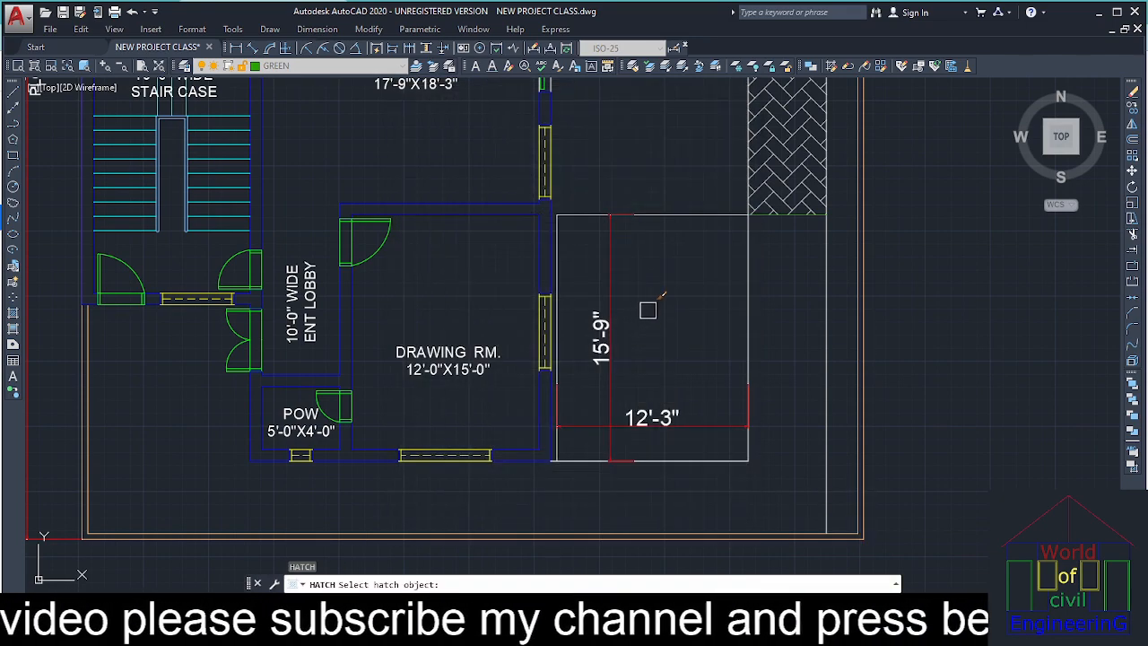
pyautogui.press('Escape')
pyautogui.press('Escape')
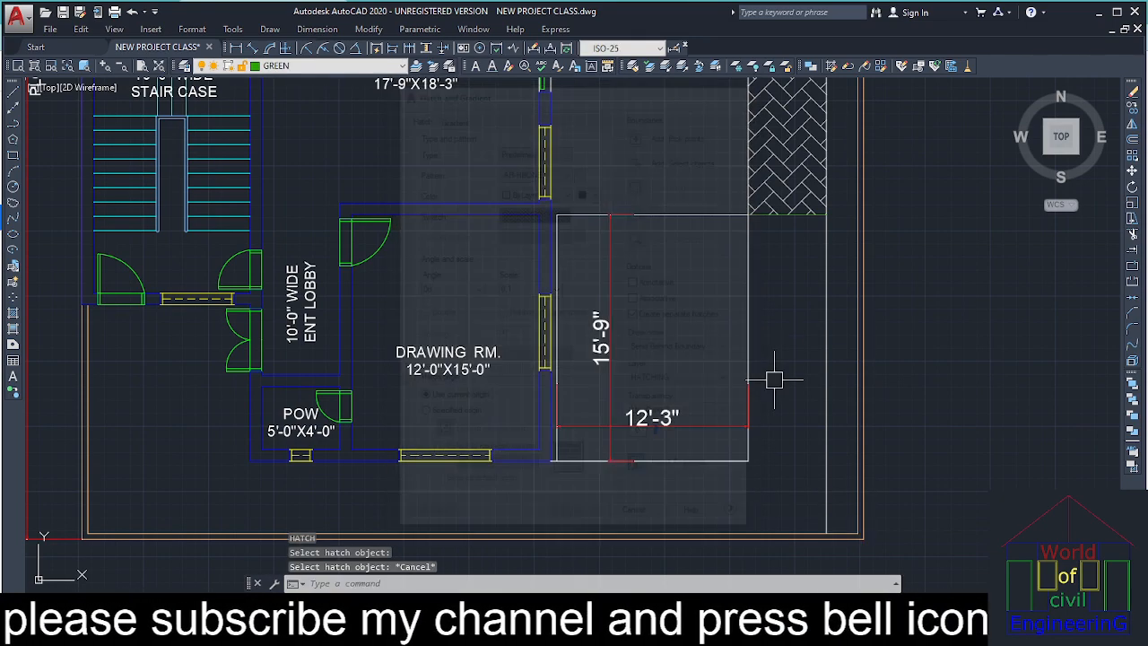
pyautogui.press('BackSpace')
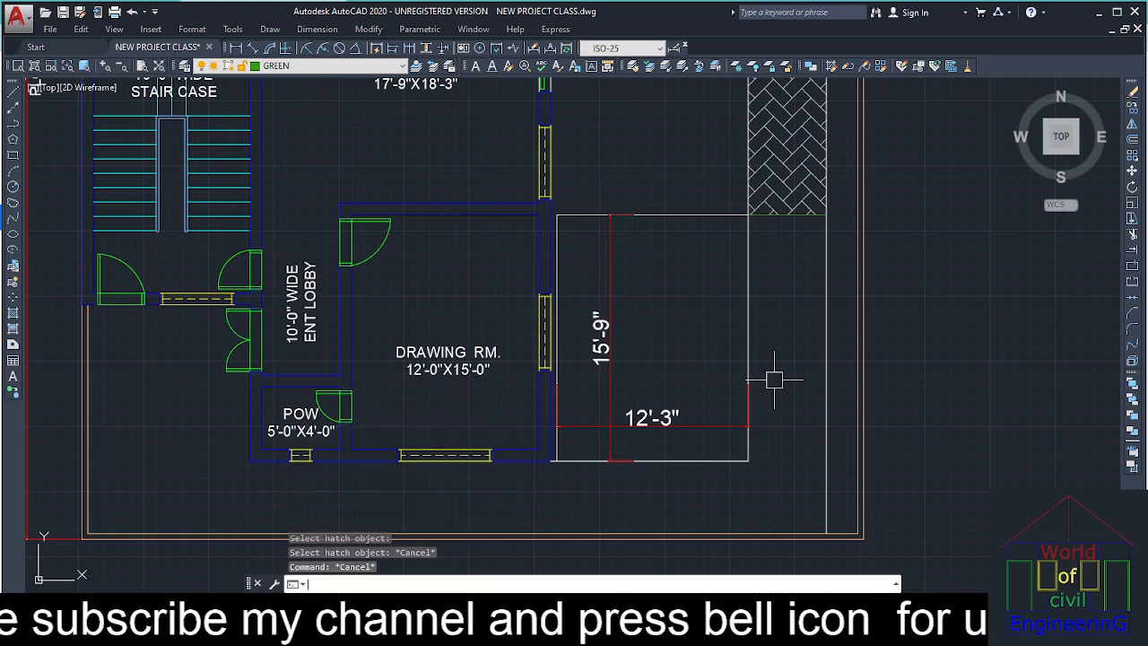
pyautogui.write('H')
pyautogui.press('Return')
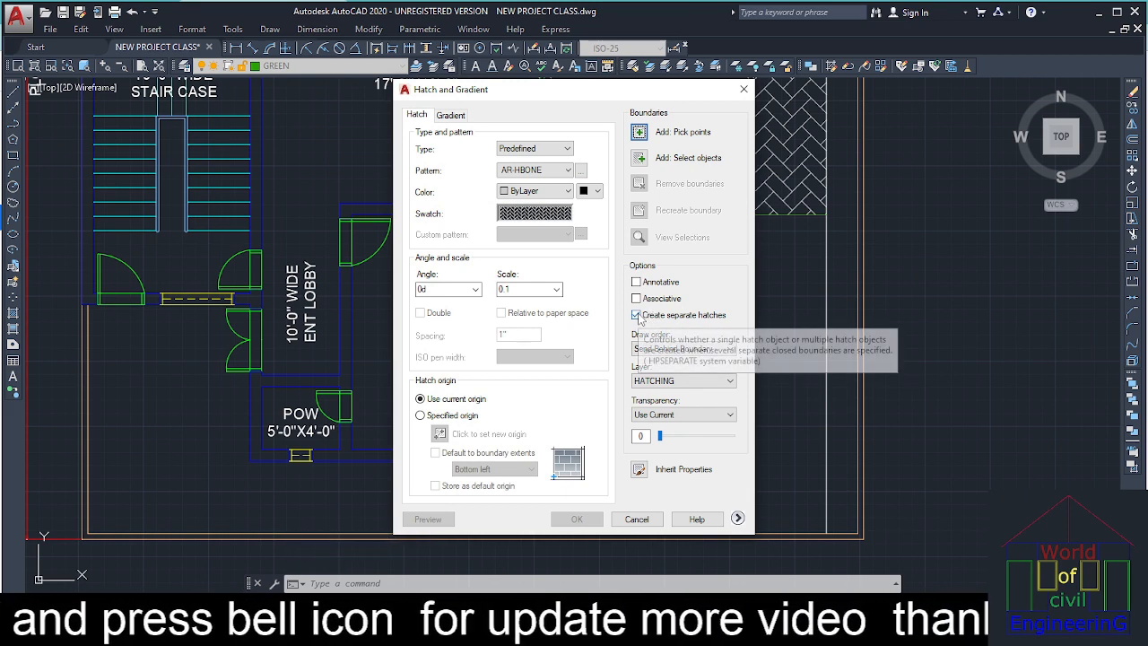
pyautogui.press('Escape')
pyautogui.press('Escape')
# Draw a vertical line from the outer wall between POW and the drawing room down to the inner boundary line
pyautogui.moveTo(415, 491); pyautogui.dragTo(560, 427, button='middle')
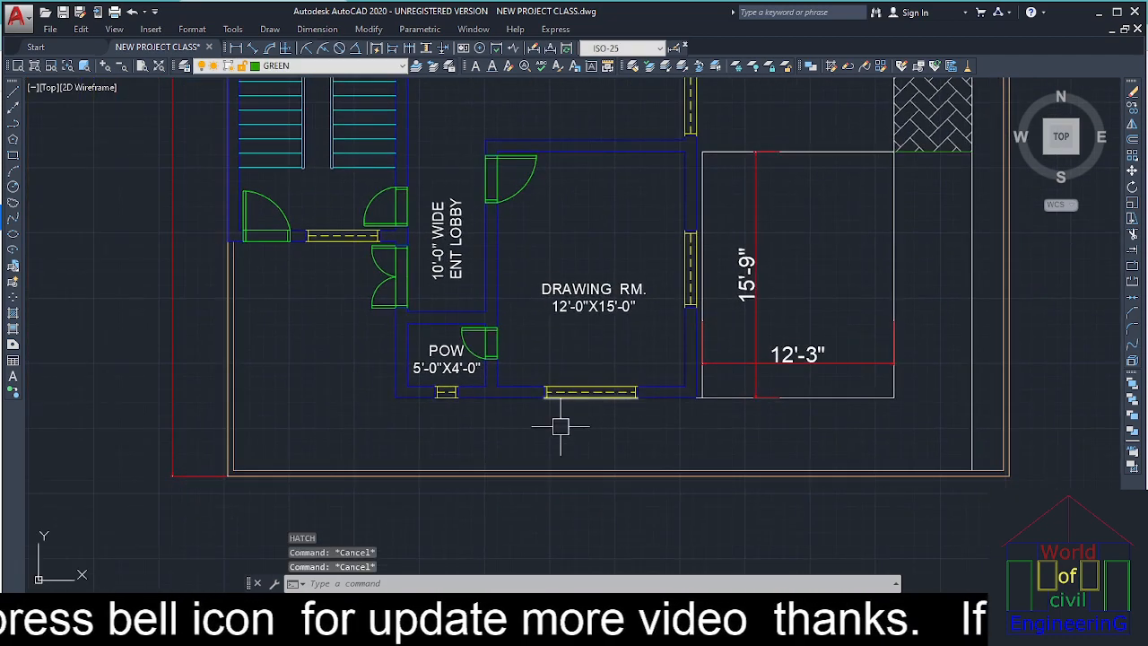
pyautogui.press('Return')
pyautogui.click(501, 398)
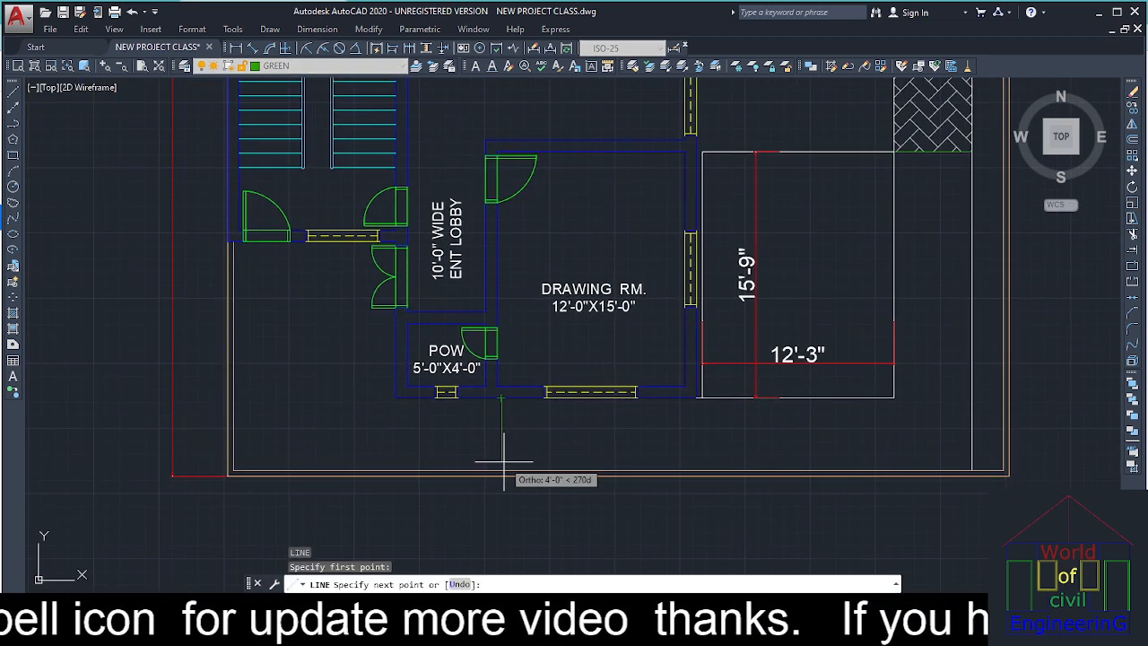
pyautogui.click(501, 470)
pyautogui.press('Escape')
# Draw a vertical line from the white rectangle's lower outer corner down to the inner boundary line
pyautogui.scroll(-5, 502, 471)
pyautogui.scroll(5, 634, 411)
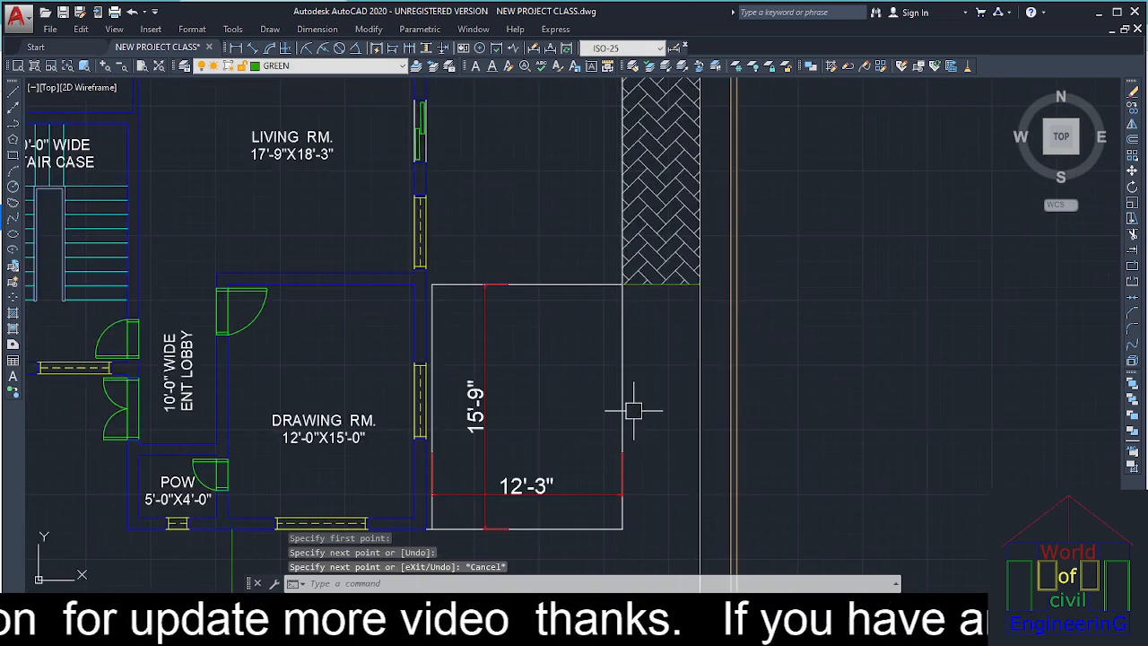
pyautogui.moveTo(430, 504); pyautogui.dragTo(587, 385, button='middle')
pyautogui.scroll(-2, 380, 415)
pyautogui.moveTo(397, 421); pyautogui.dragTo(523, 432, button='middle')
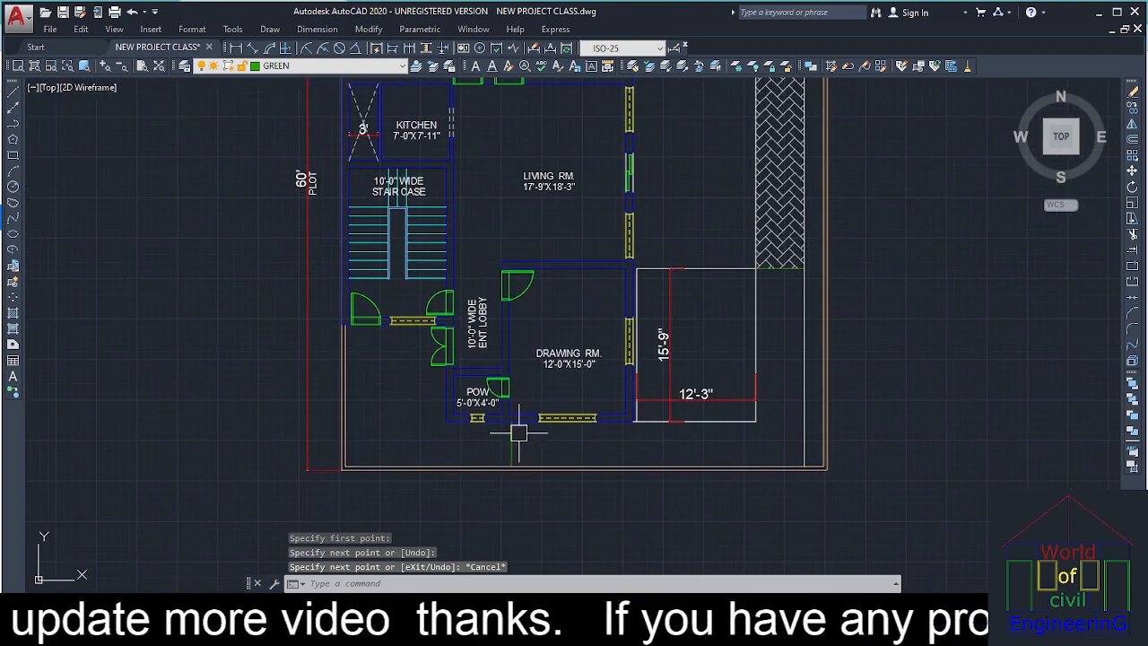
pyautogui.press('Return')
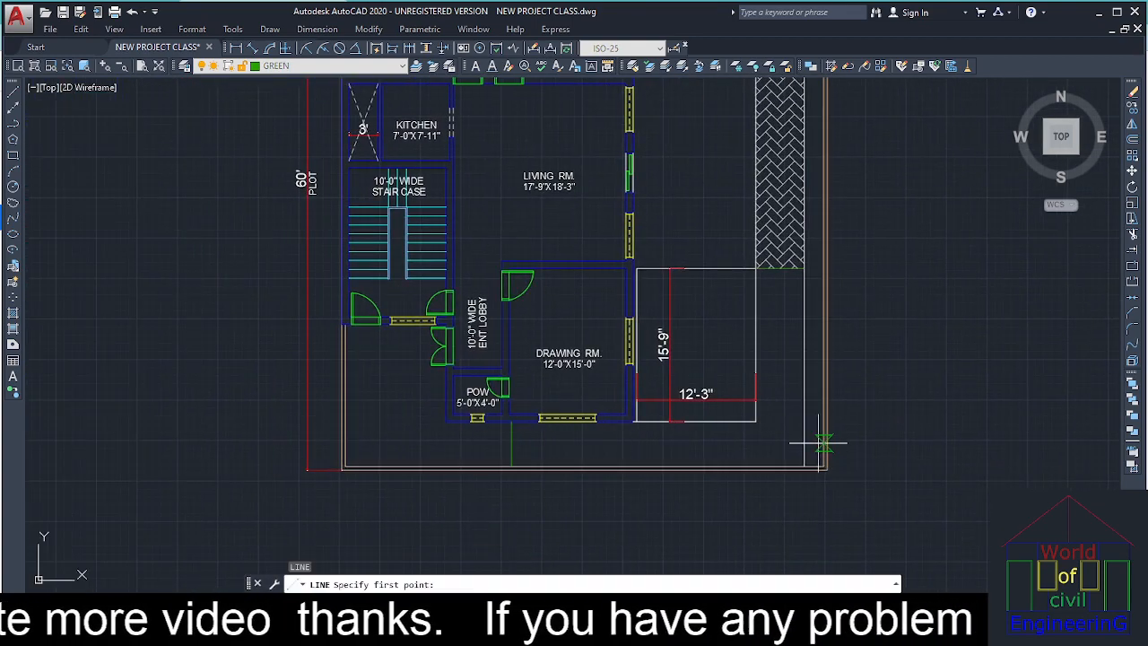
pyautogui.click(756, 421)
pyautogui.press('Escape')
pyautogui.press('Escape')
pyautogui.press('Escape')
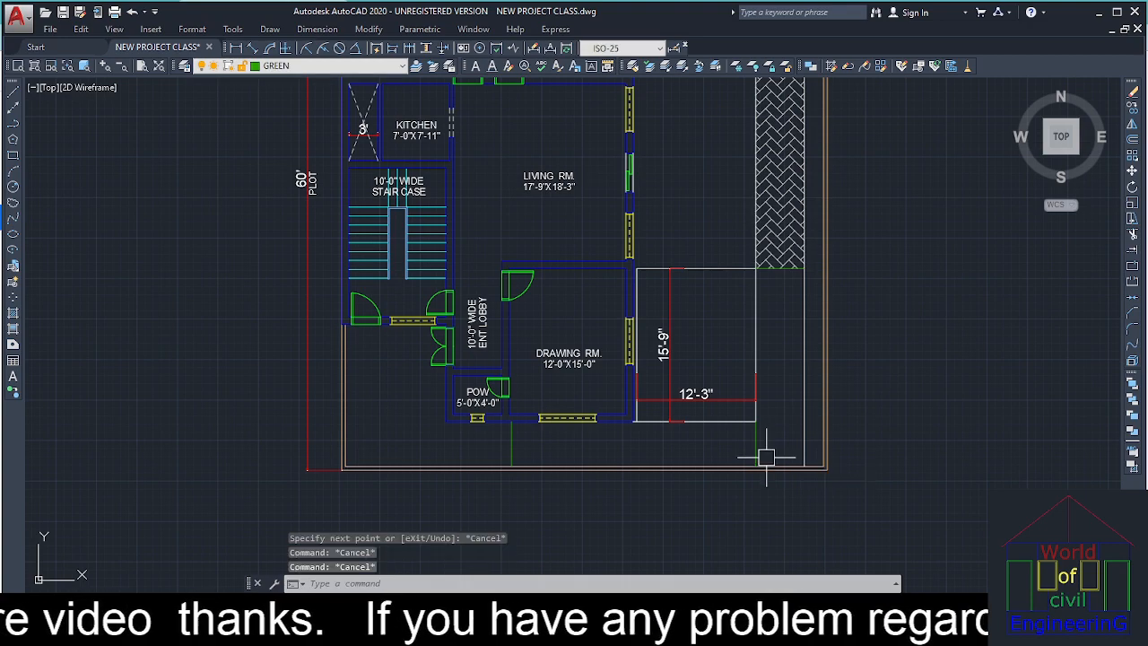
# Hatch the remaining outer strip, the front strip and the area outside the entrance lobby, inheriting the properties of the existing AR-HBONE hatch
pyautogui.press('Return')
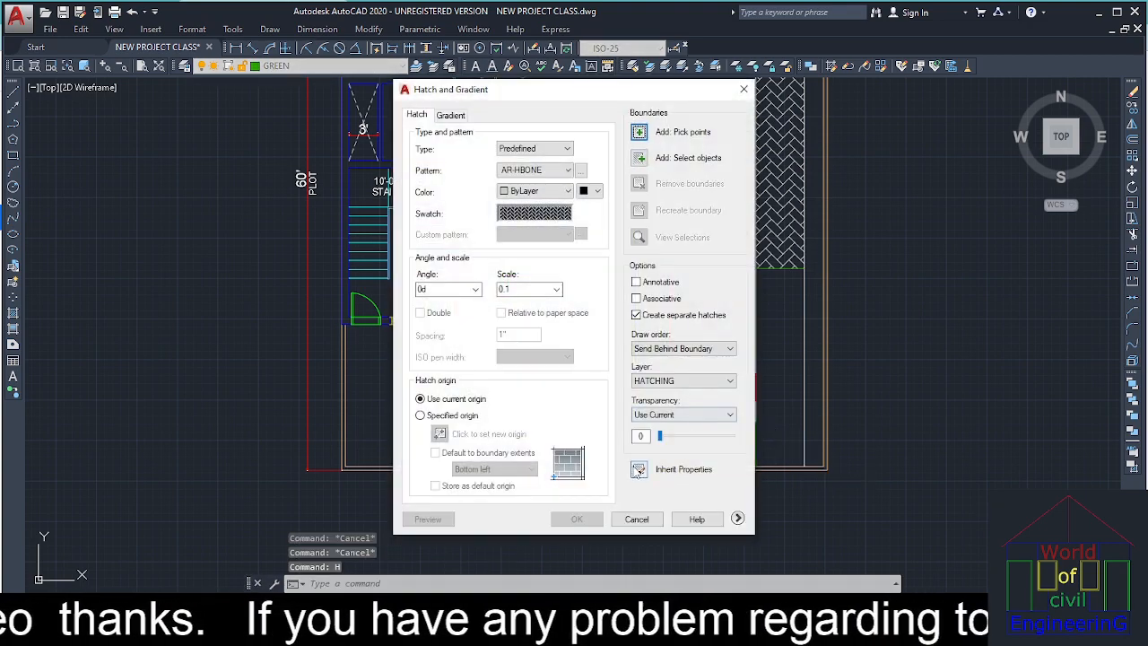
pyautogui.click(639, 469)
pyautogui.click(779, 237)
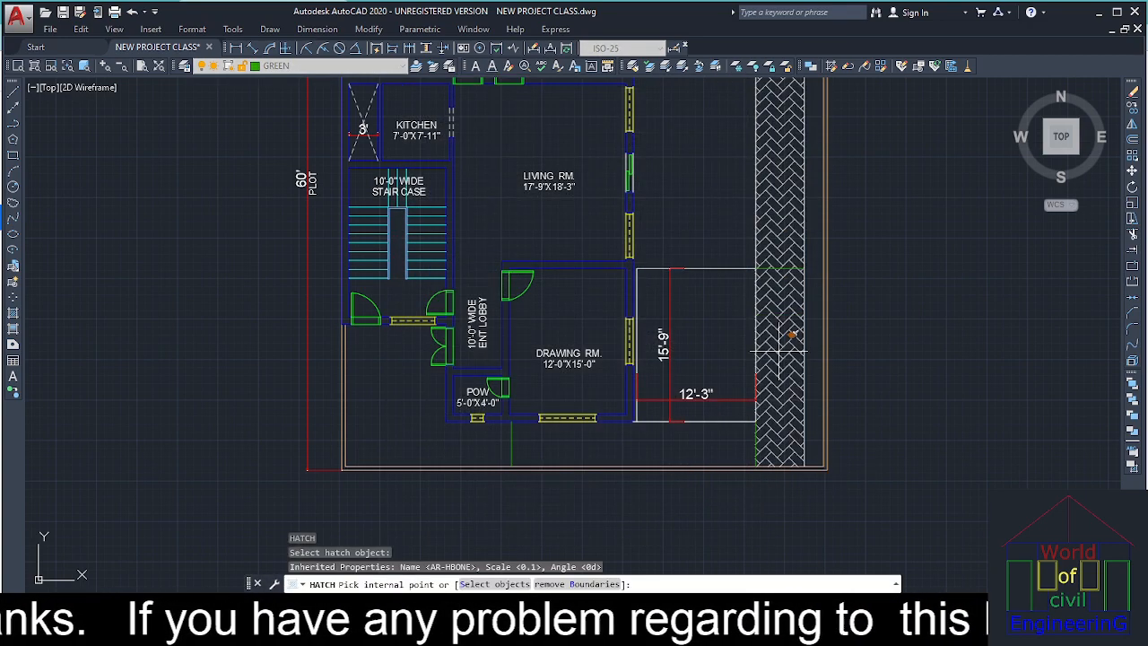
pyautogui.click(779, 352)
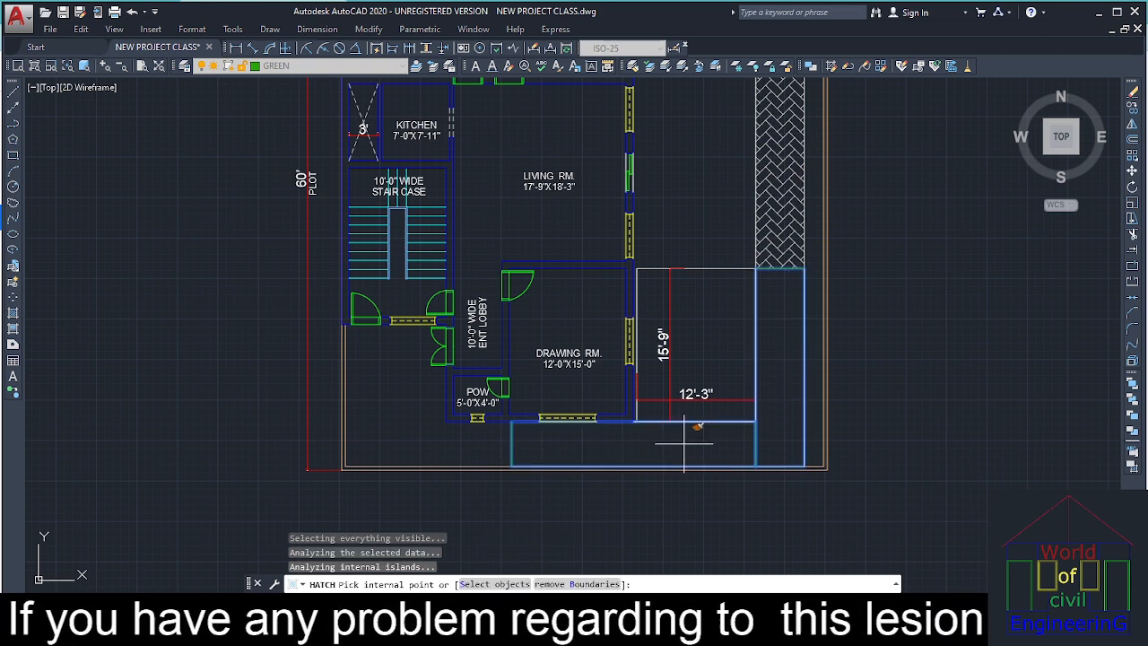
pyautogui.click(574, 446)
pyautogui.press('Return')
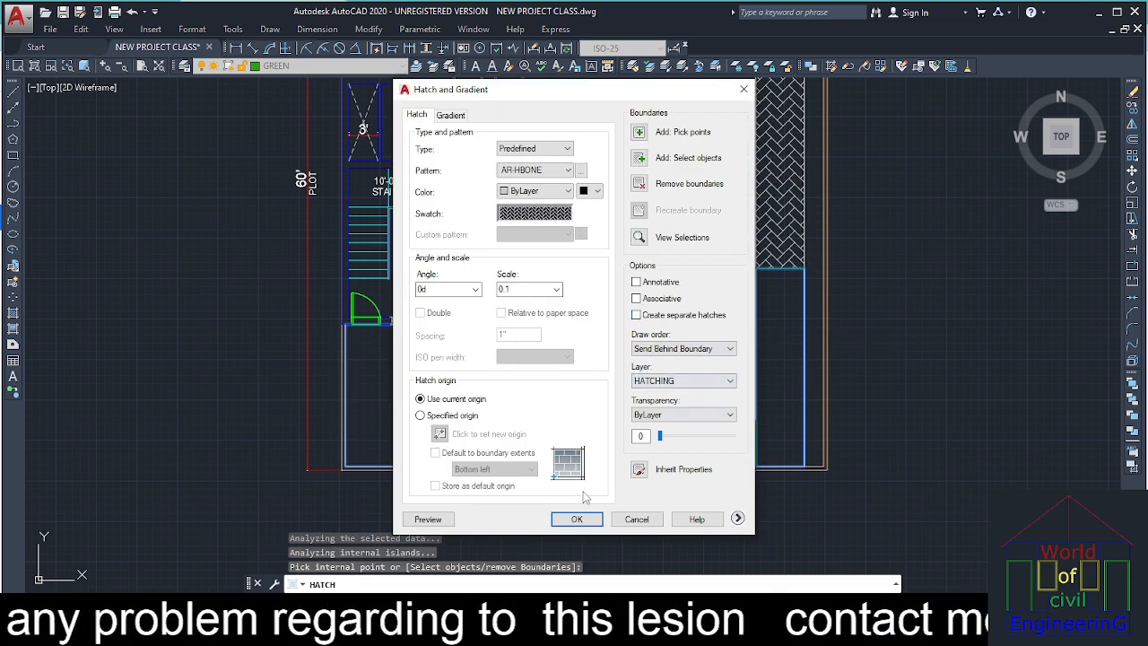
pyautogui.click(577, 519)
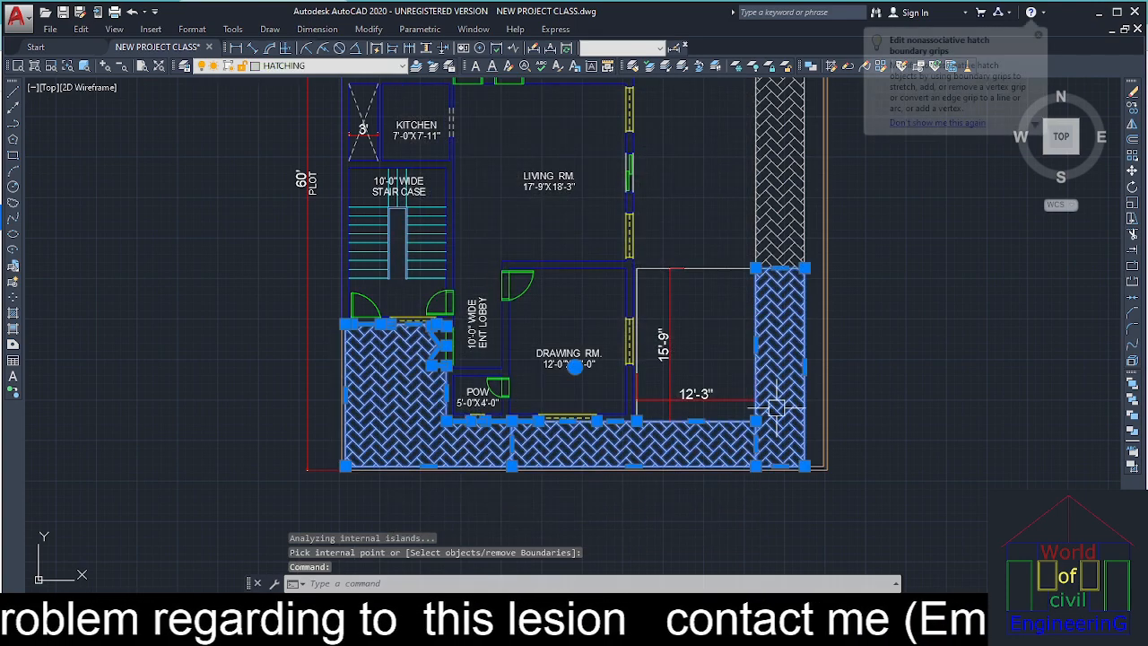
pyautogui.press('Escape')
# Erase the green horizontal line crossing the herringbone strip at the white rectangle's upper outer corner
pyautogui.scroll(8, 775, 287)
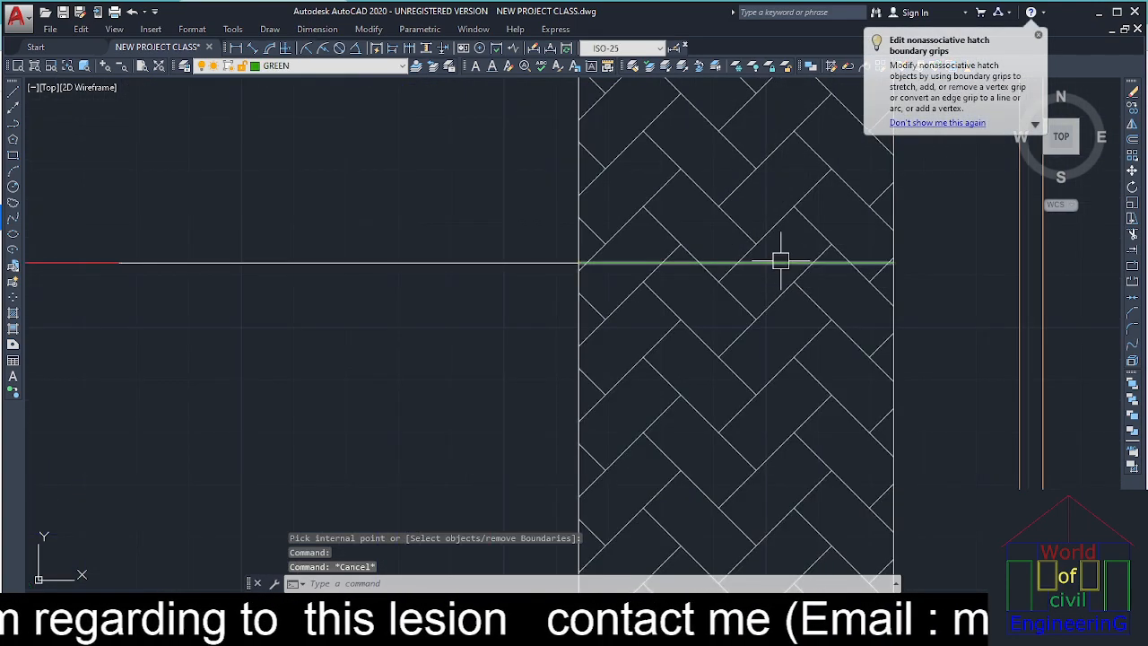
pyautogui.click(781, 262)
pyautogui.scroll(-5, 780, 262)
pyautogui.press('Delete')
# Erase the green vertical dividing lines crossing the herringbone hatch along the front of the house
pyautogui.scroll(5, 891, 294)
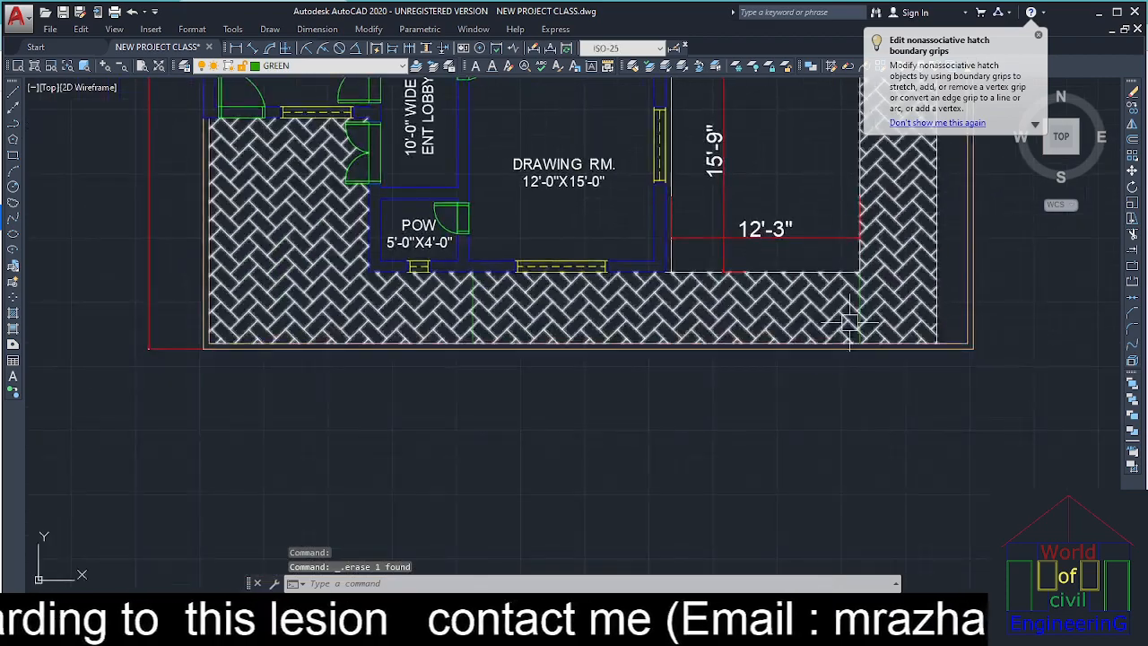
pyautogui.scroll(4, 891, 294)
pyautogui.scroll(-8, 855, 290)
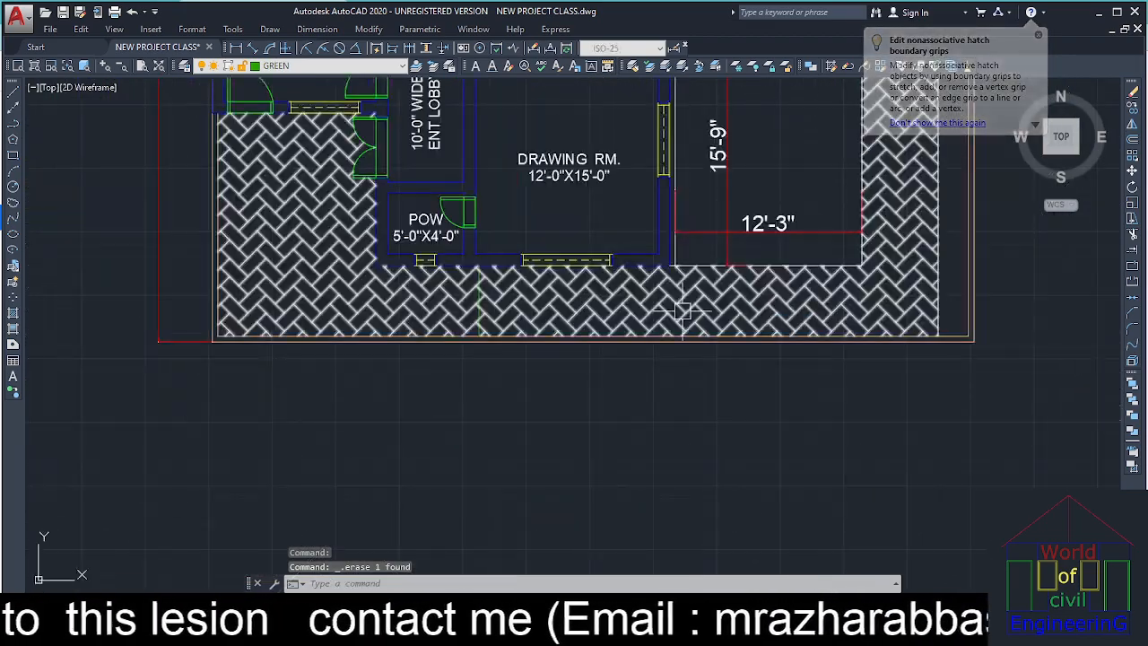
pyautogui.scroll(6, 728, 353)
pyautogui.click(645, 343)
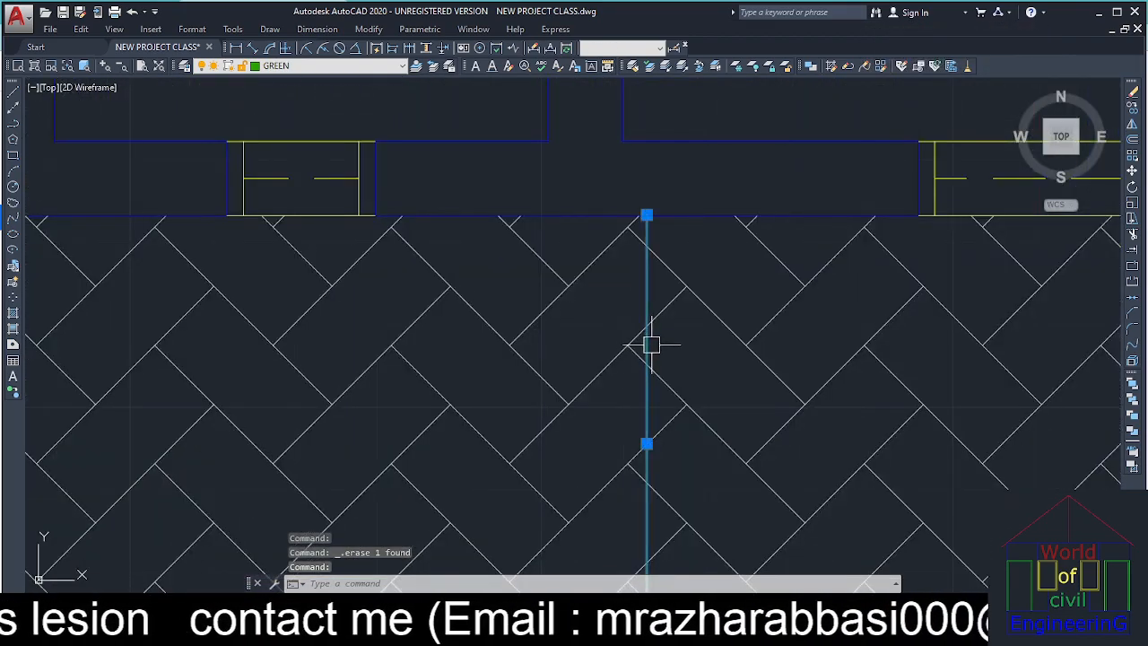
pyautogui.scroll(-4, 654, 341)
pyautogui.scroll(-8, 675, 352)
pyautogui.moveTo(766, 345); pyautogui.dragTo(748, 344, button='middle')
pyautogui.scroll(4, 808, 333)
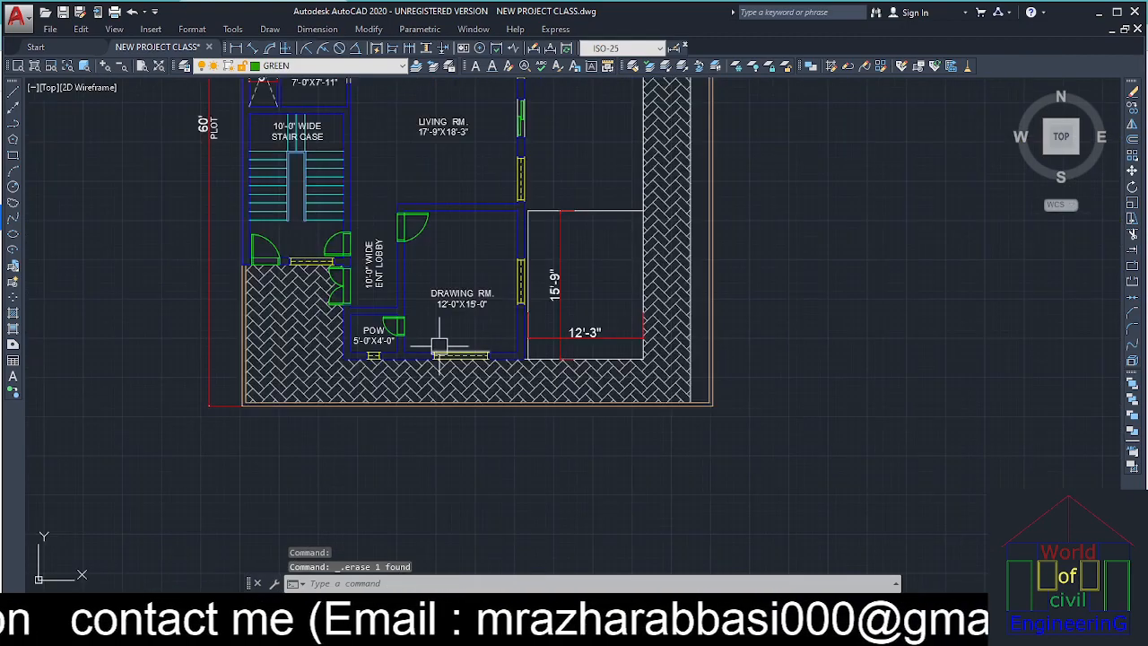
# Erase the dimensions inside the white rectangle beside the drawing room
pyautogui.moveTo(462, 348); pyautogui.dragTo(584, 369, button='middle')
pyautogui.scroll(3, 697, 342)
pyautogui.click(725, 355)
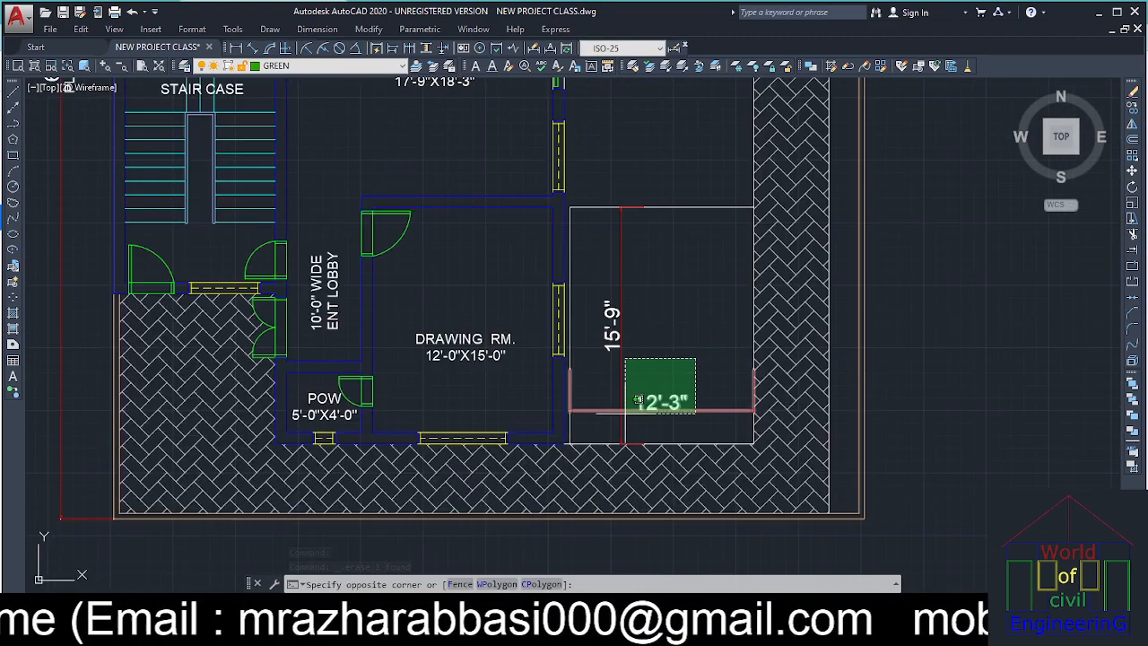
pyautogui.click(627, 402)
pyautogui.press('Delete')
# Start a hatch with the ANSI31 pattern and choose the inside of the white rectangle beside the drawing room as its boundary
pyautogui.press('Escape')
pyautogui.press('Escape')
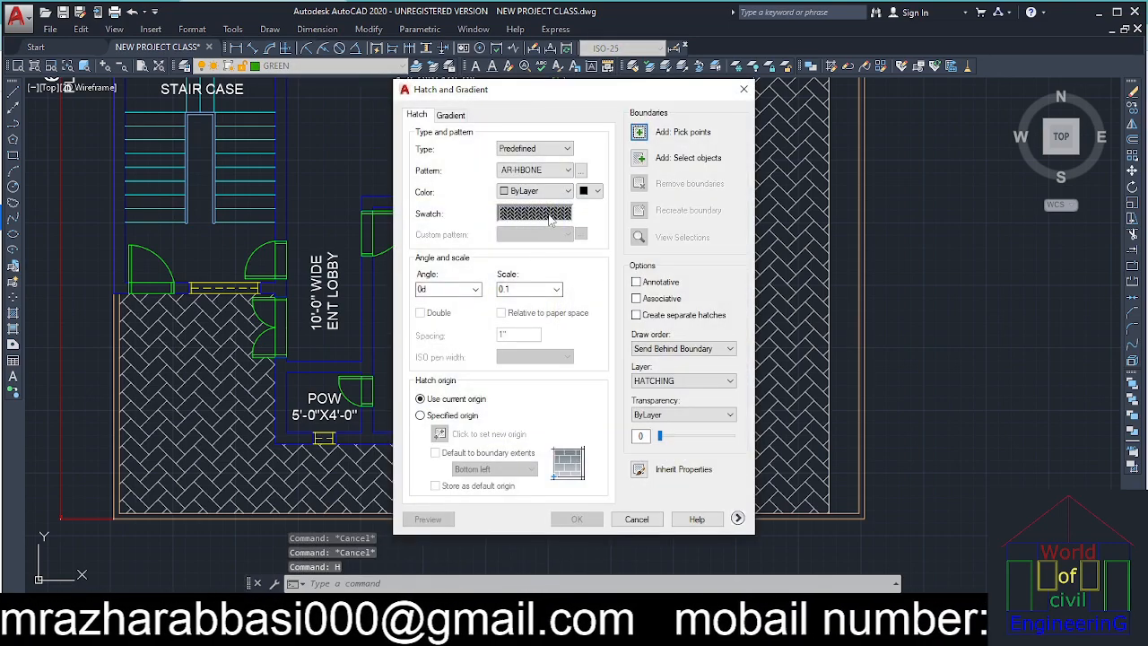
pyautogui.click(550, 221)
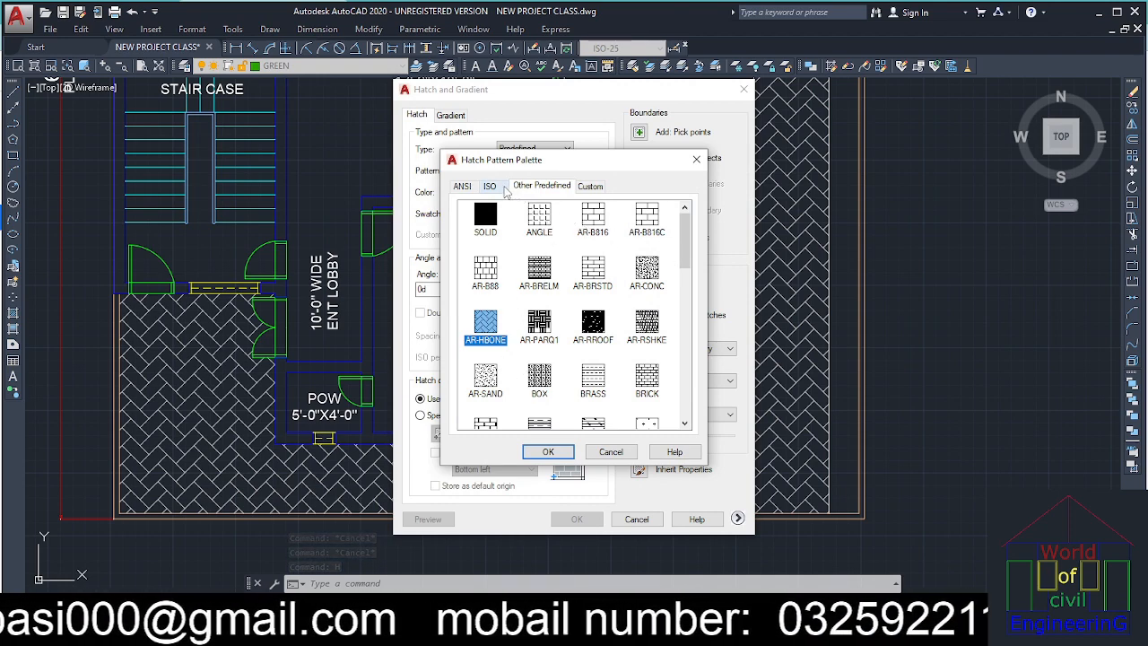
pyautogui.click(501, 187)
pyautogui.click(462, 186)
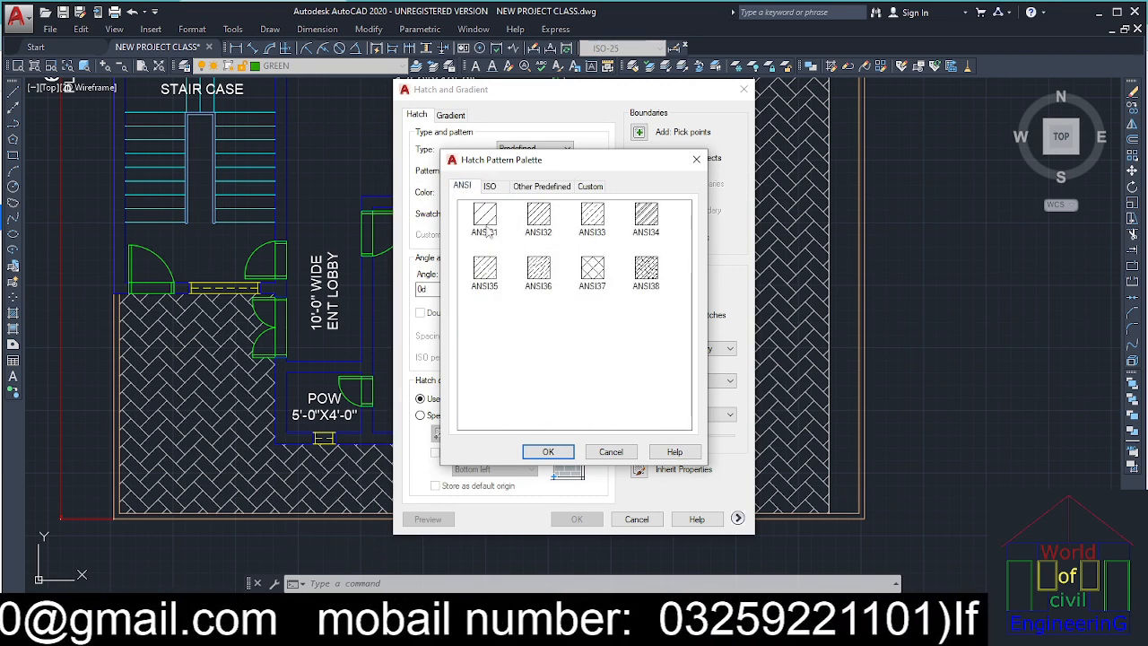
pyautogui.click(553, 453)
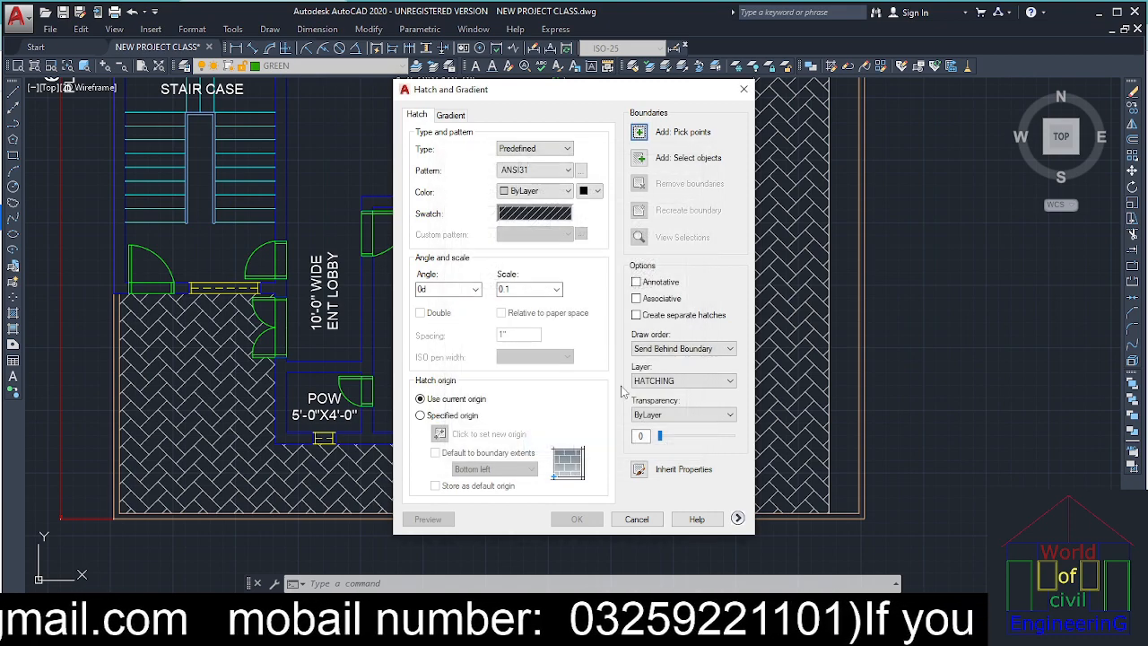
pyautogui.click(639, 132)
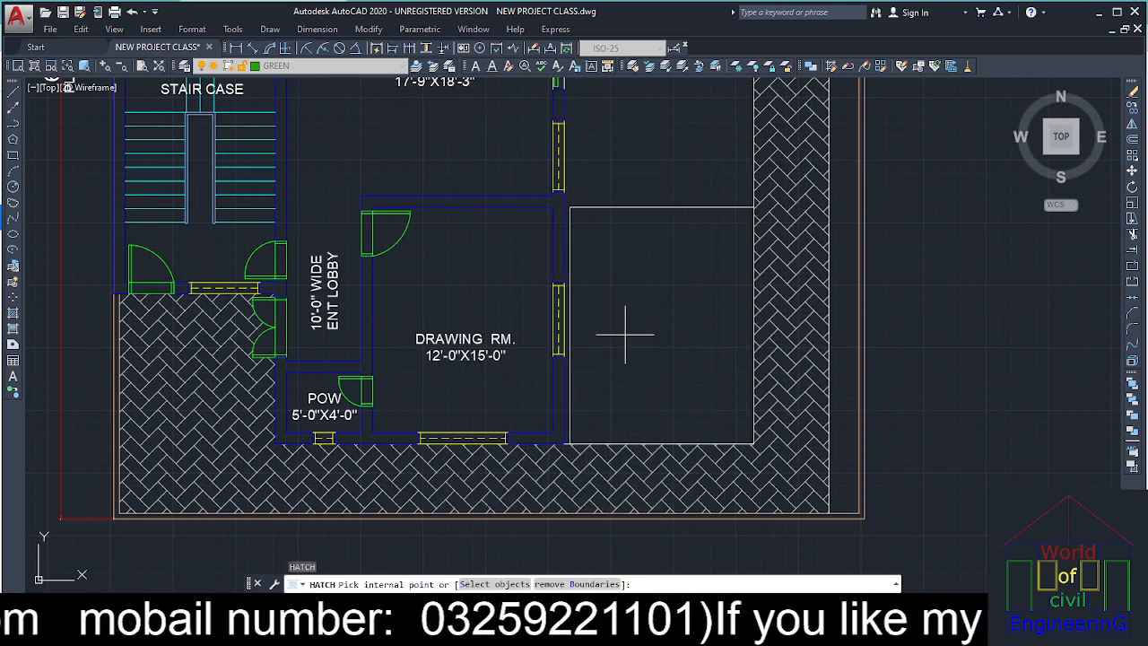
pyautogui.click(639, 351)
pyautogui.press('Return')
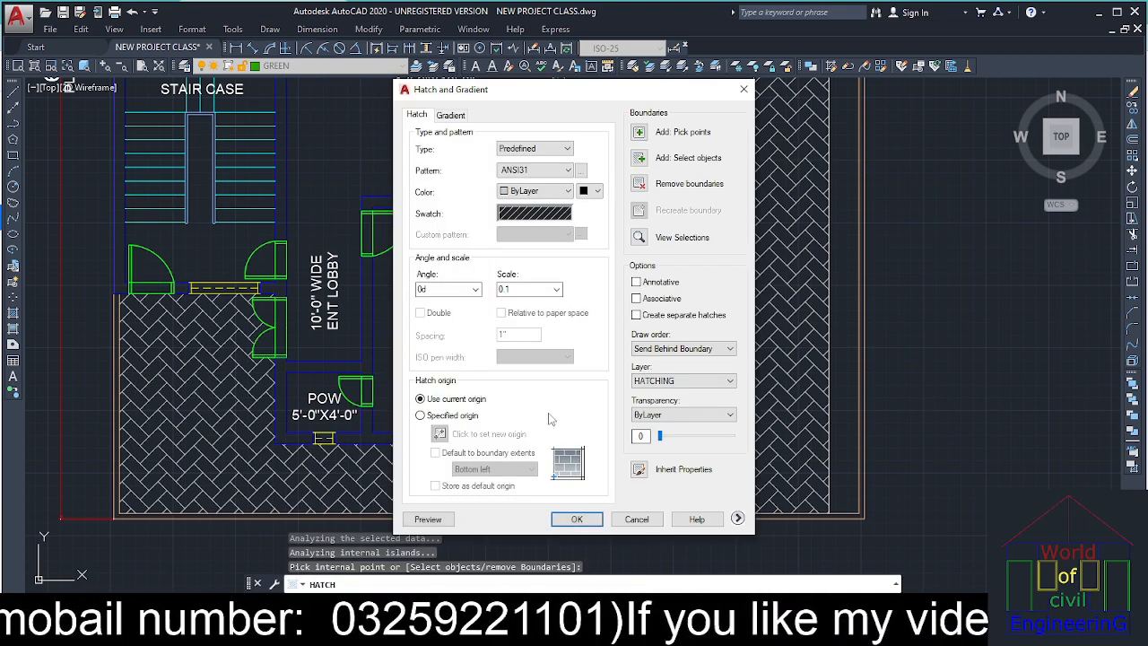
# Preview the ANSI31 hatch at scales of 25 and 10, and settle on a scale of 5
pyautogui.click(428, 521)
pyautogui.press('Escape')
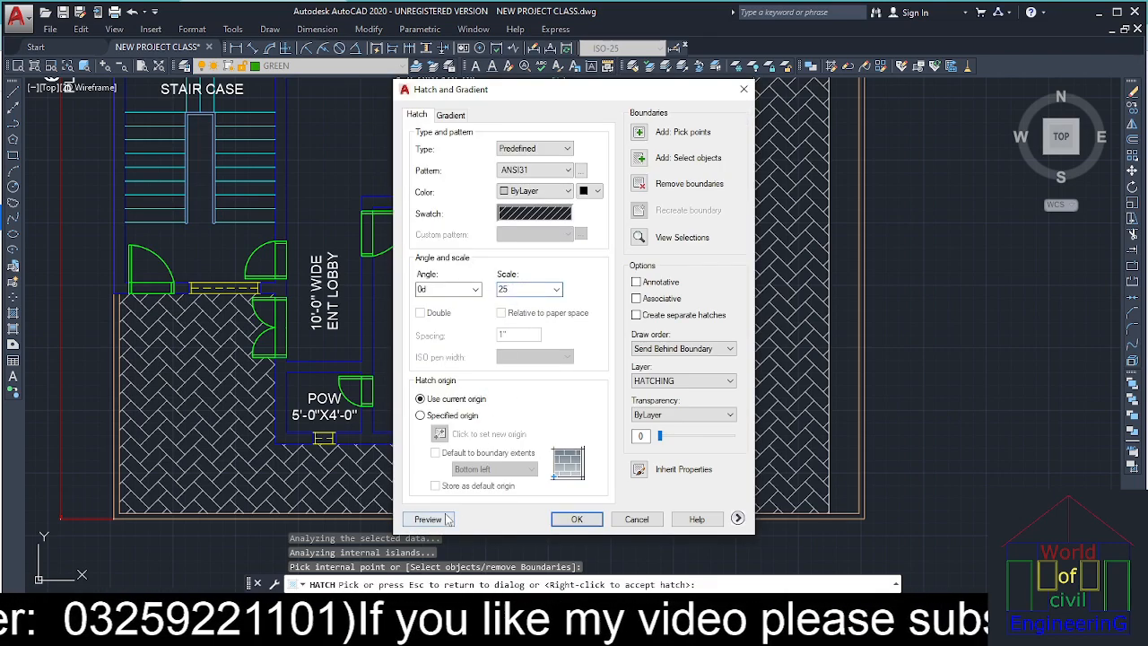
pyautogui.click(428, 520)
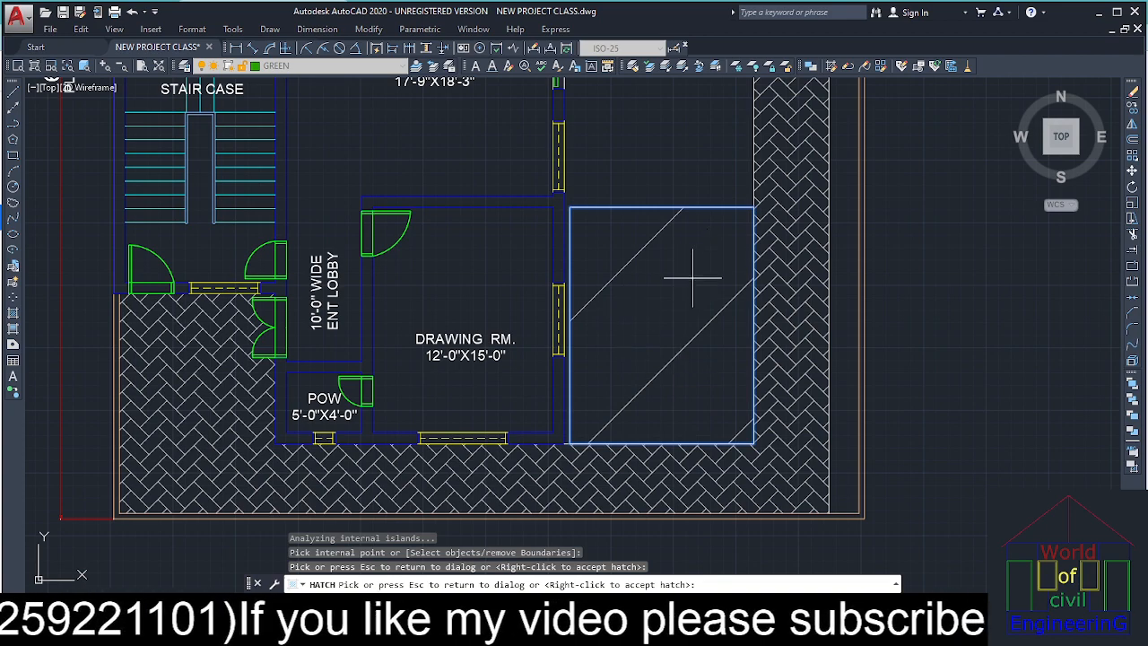
pyautogui.press('Escape')
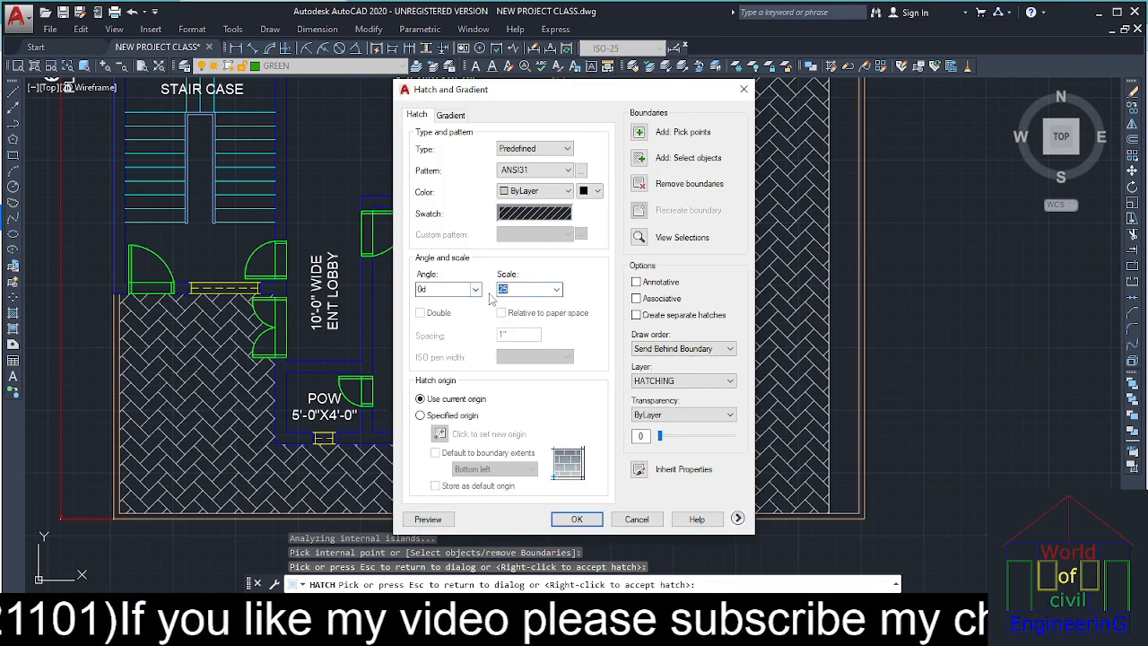
pyautogui.click(430, 521)
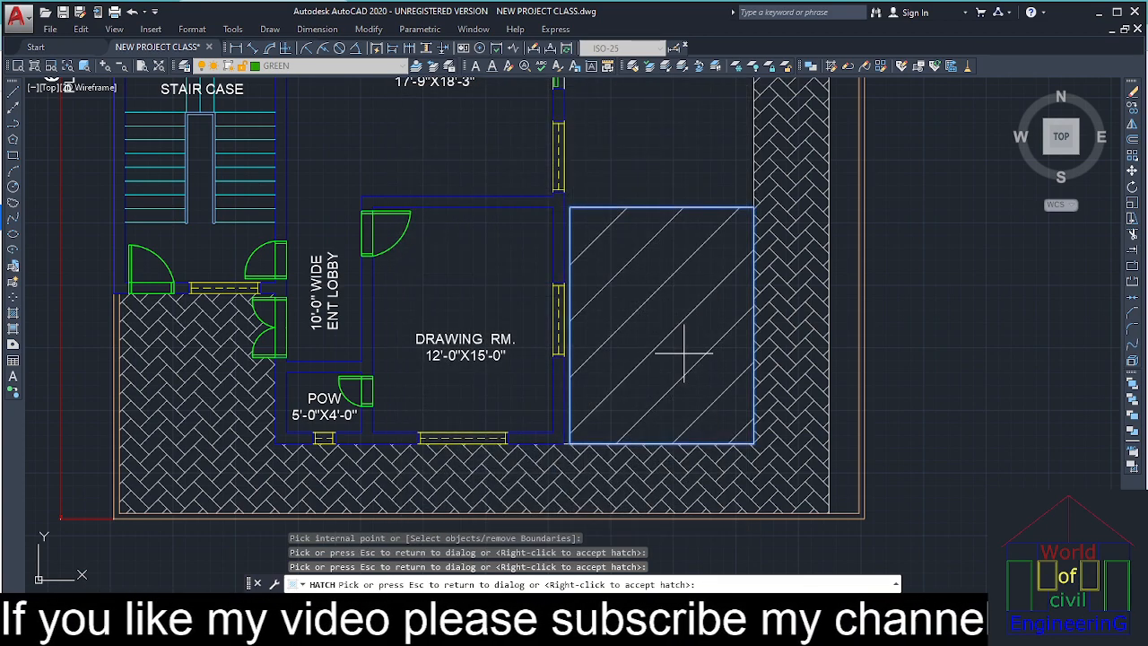
pyautogui.press('Escape')
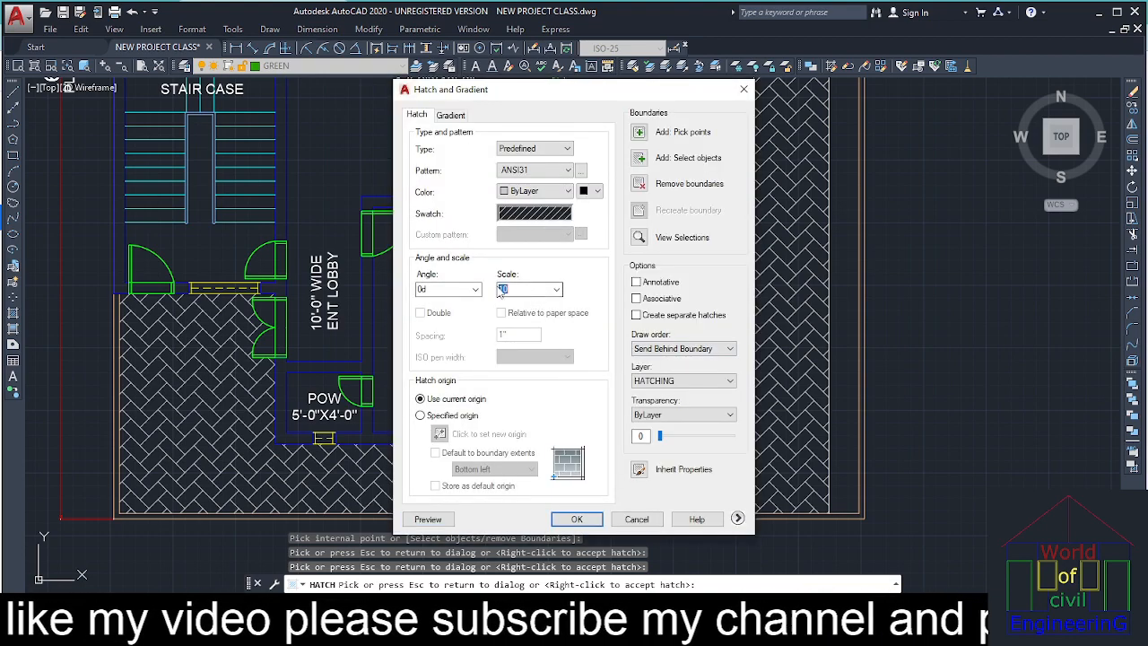
pyautogui.click(428, 519)
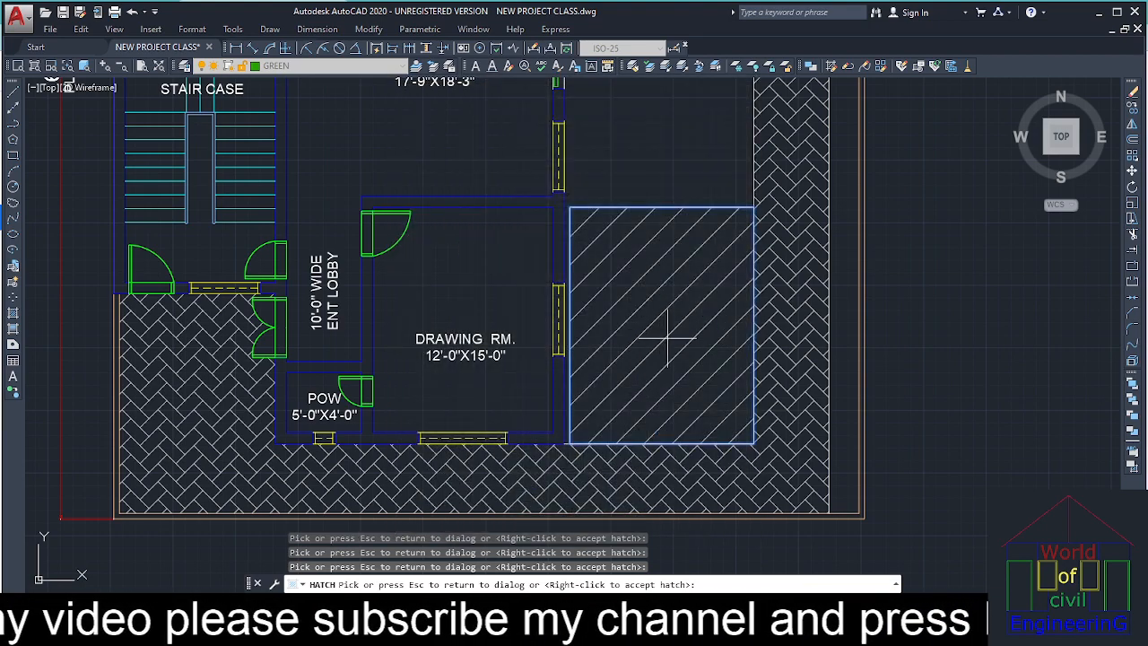
# Set the hatch angle so its lines run vertically and place the hatch in the rectangle beside the drawing room
pyautogui.press('Escape')
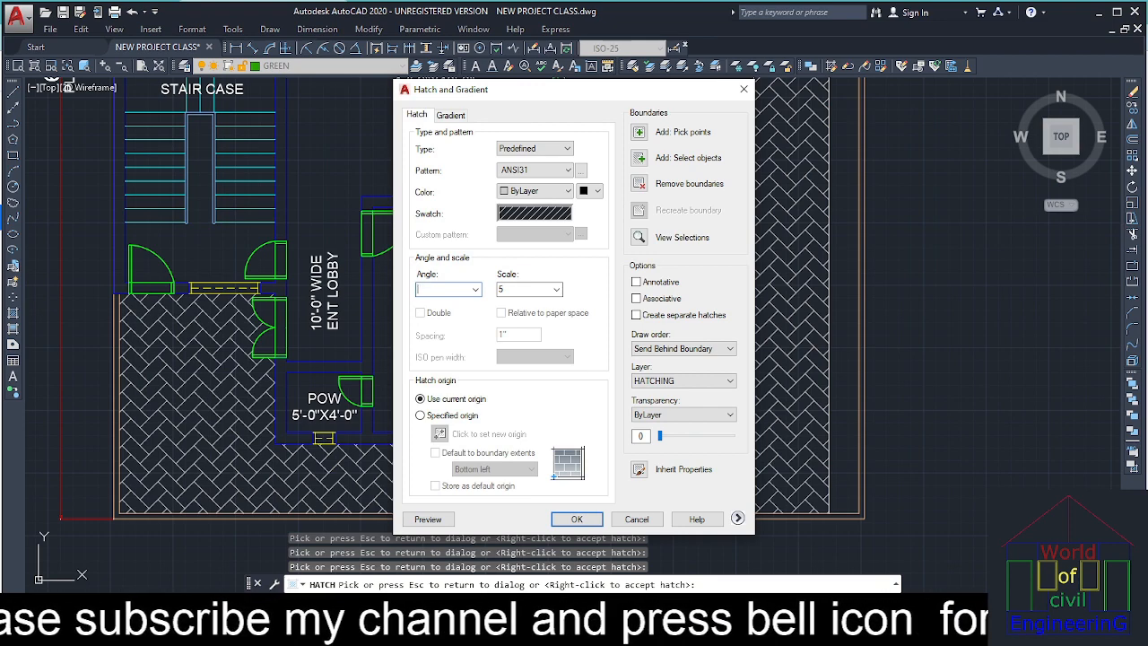
pyautogui.click(445, 520)
pyautogui.scroll(-4, 709, 392)
pyautogui.press('Escape')
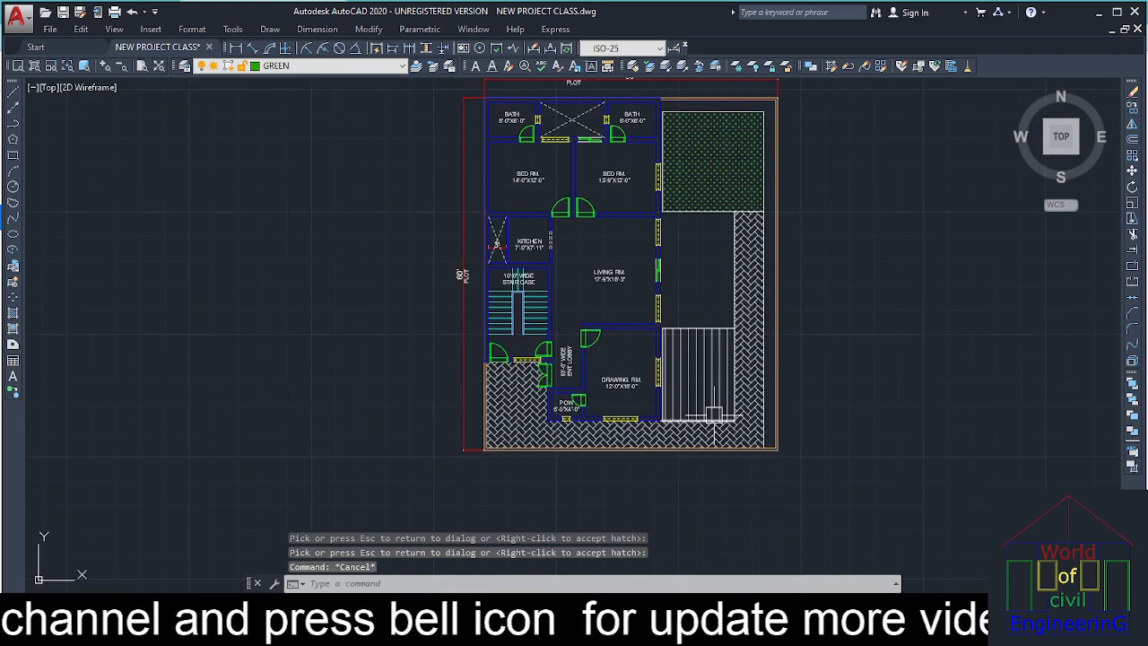
# Examine the plan's entrance area, the green area and the outdoor hatching up close and as a whole
pyautogui.moveTo(591, 408); pyautogui.dragTo(611, 410, button='middle')
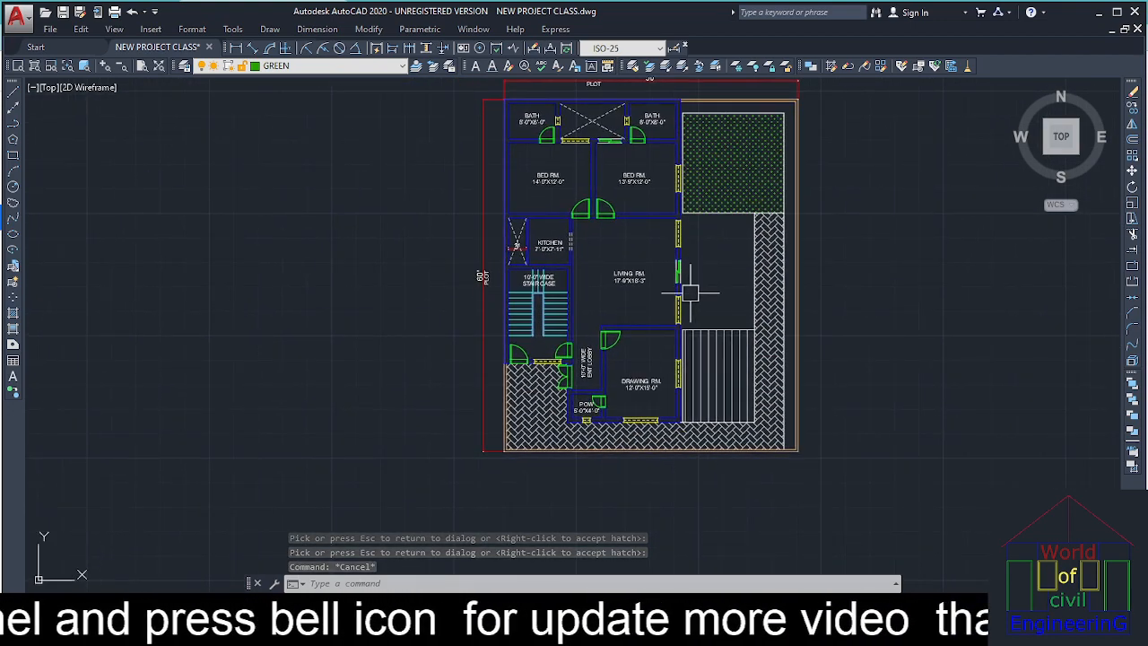
pyautogui.scroll(4, 562, 371)
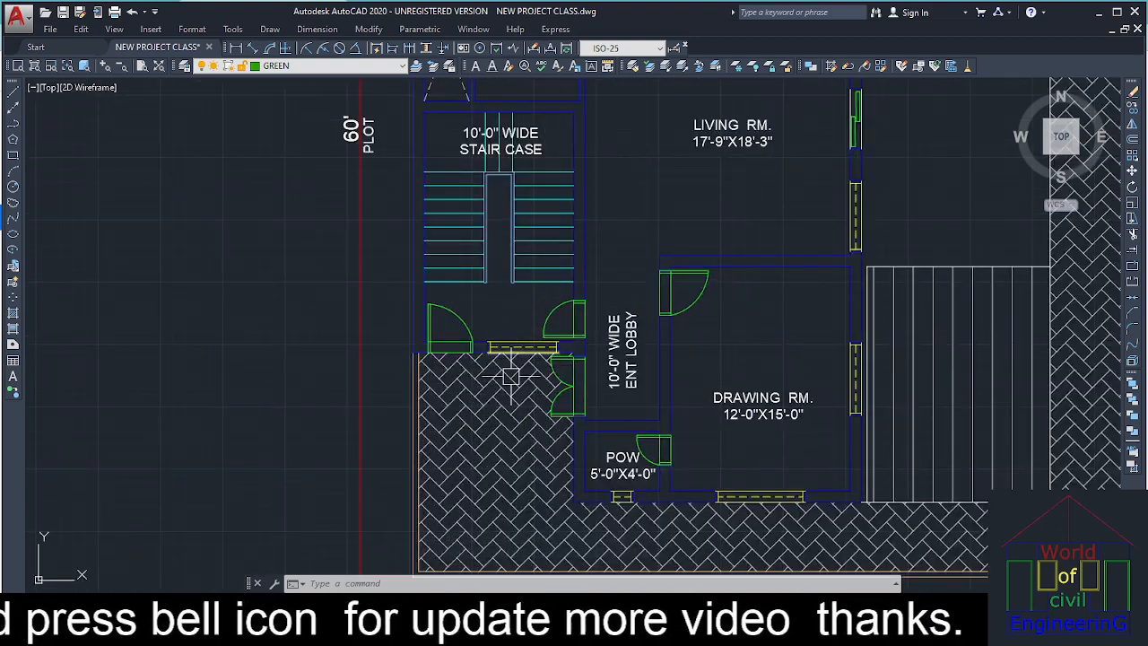
pyautogui.moveTo(541, 437); pyautogui.dragTo(528, 394, button='middle')
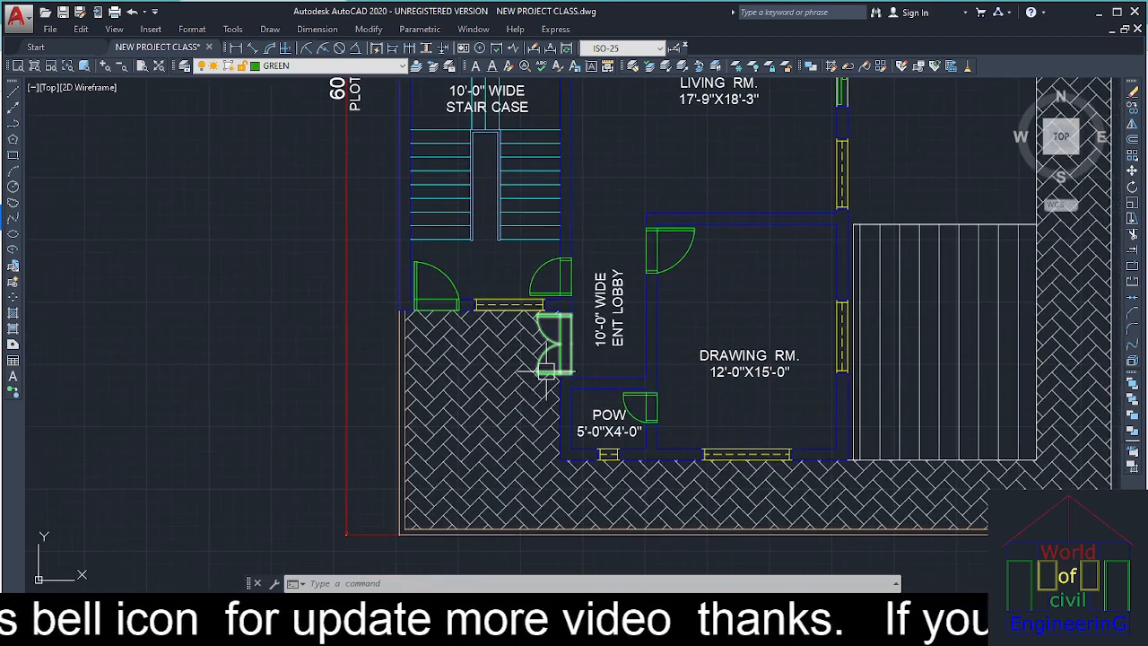
pyautogui.scroll(-4, 546, 369)
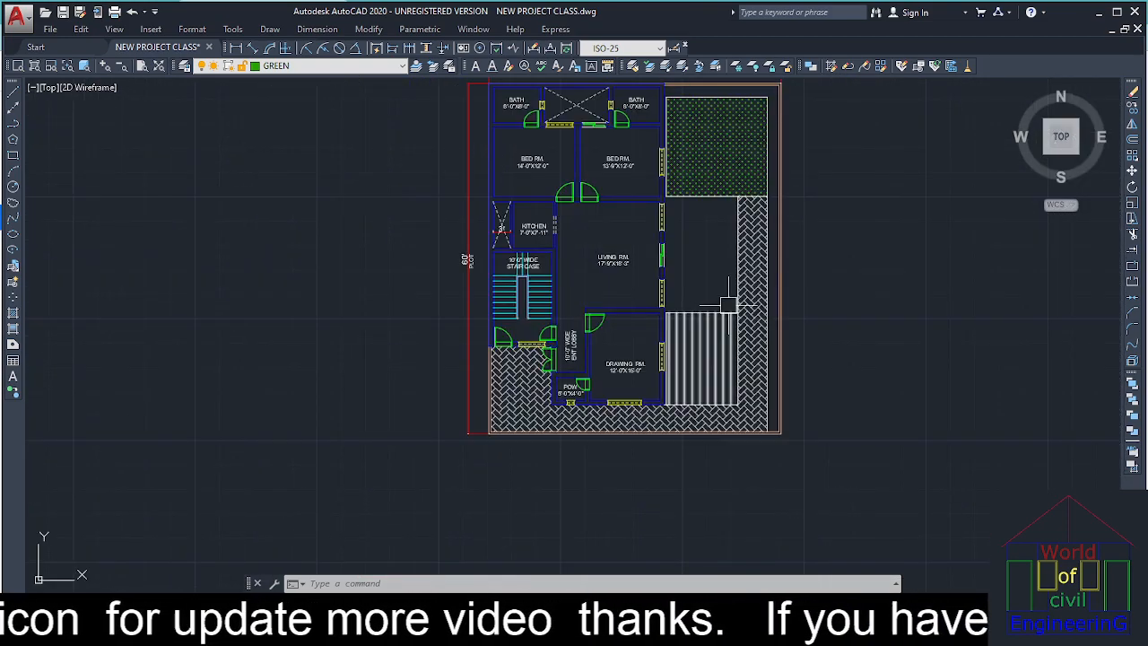
pyautogui.scroll(4, 717, 162)
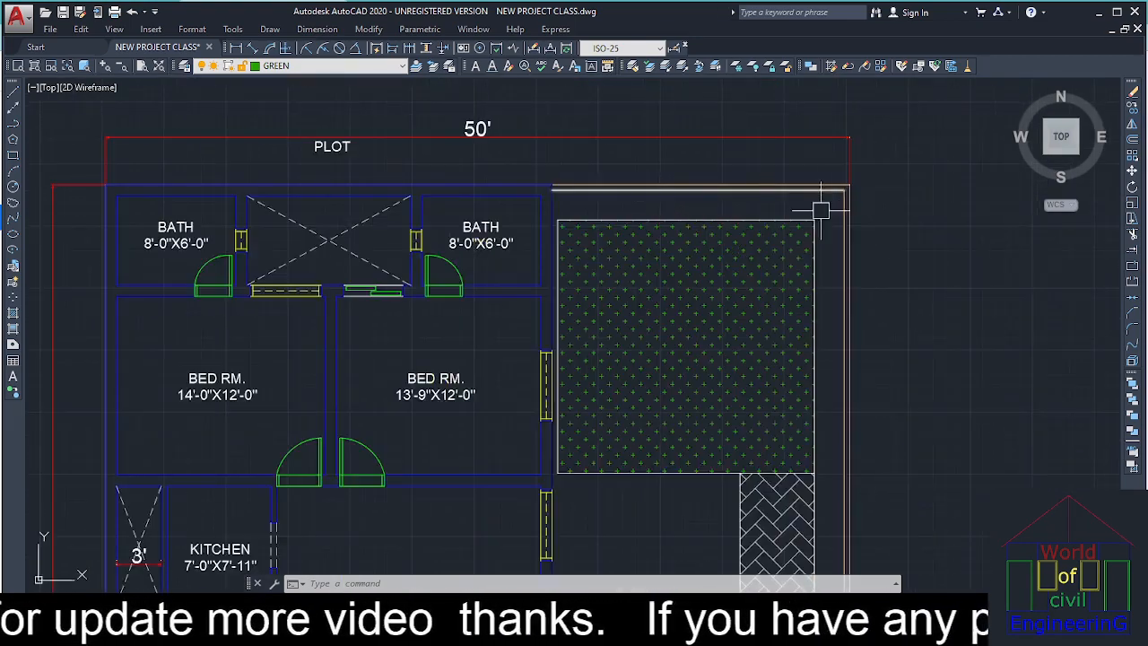
pyautogui.scroll(-4, 821, 211)
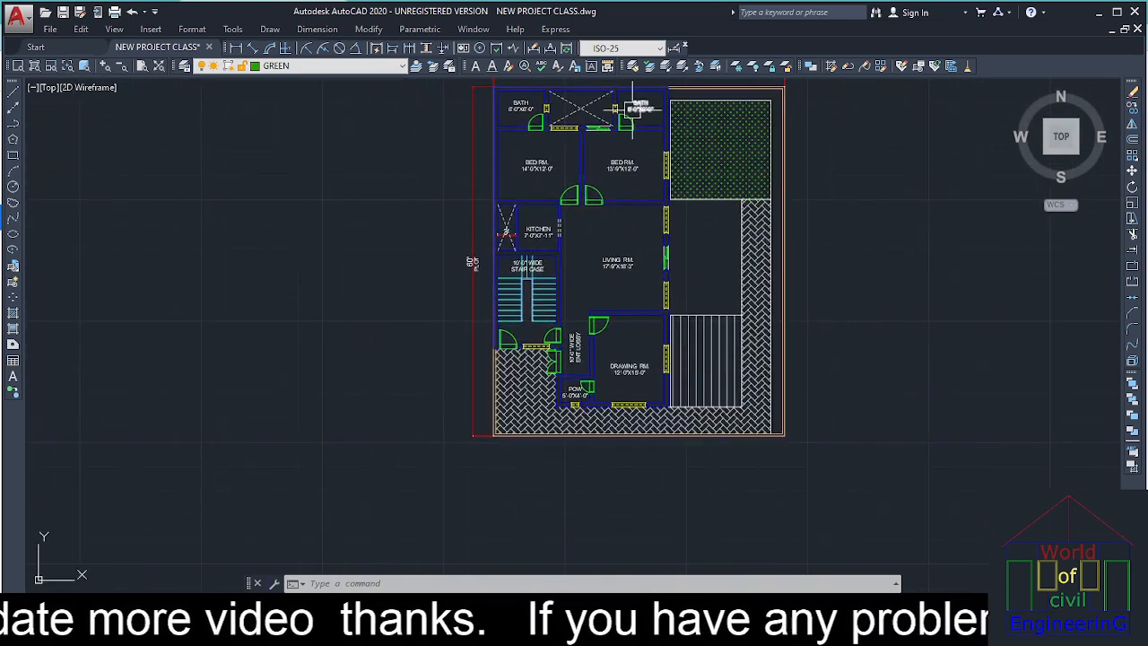
pyautogui.scroll(6, 704, 103)
pyautogui.scroll(-6, 693, 217)
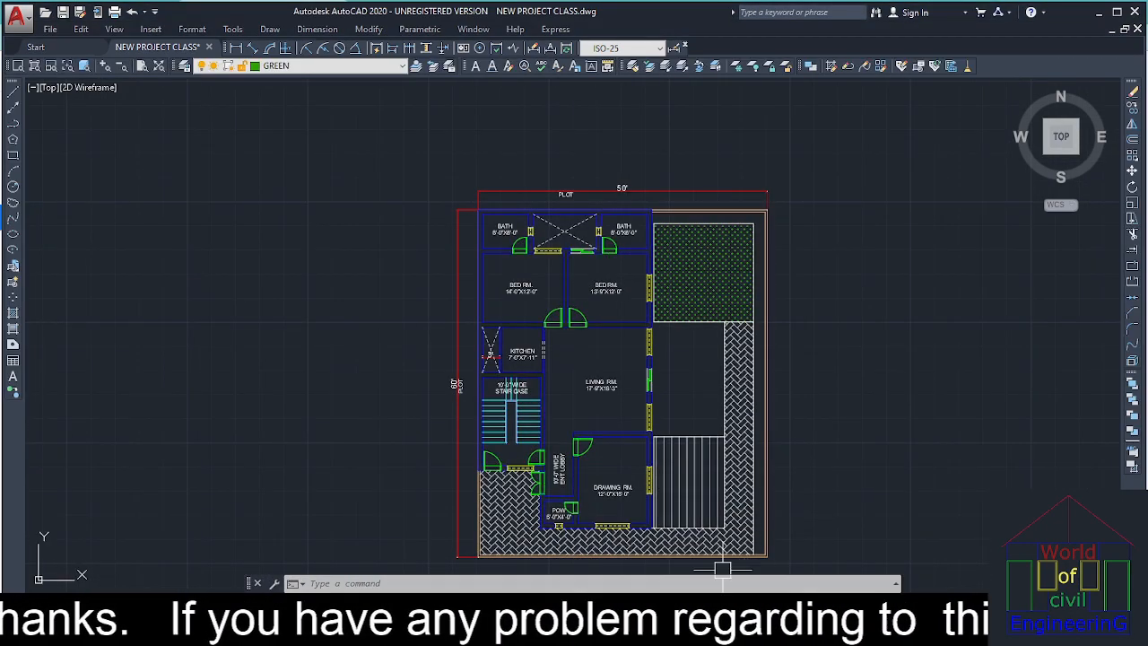
# Switch to SET-DRAWING (2).dwg and browse its plant blocks for plan-view plants
pyautogui.click(754, 554)
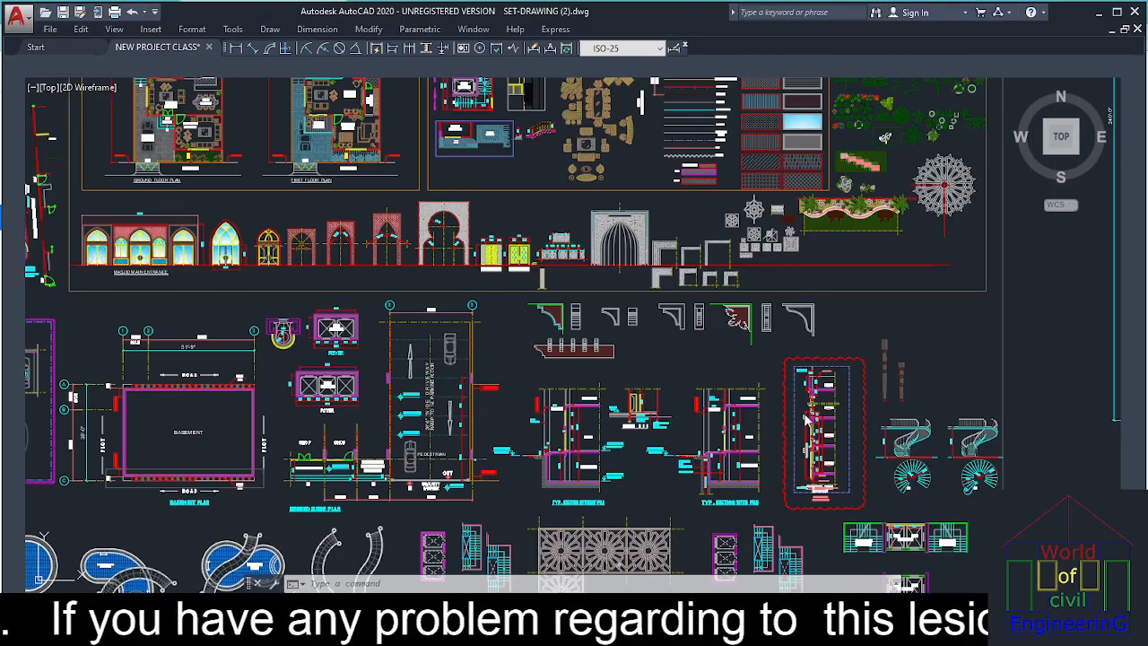
pyautogui.moveTo(808, 401); pyautogui.dragTo(574, 323, button='middle')
pyautogui.scroll(10, 598, 202)
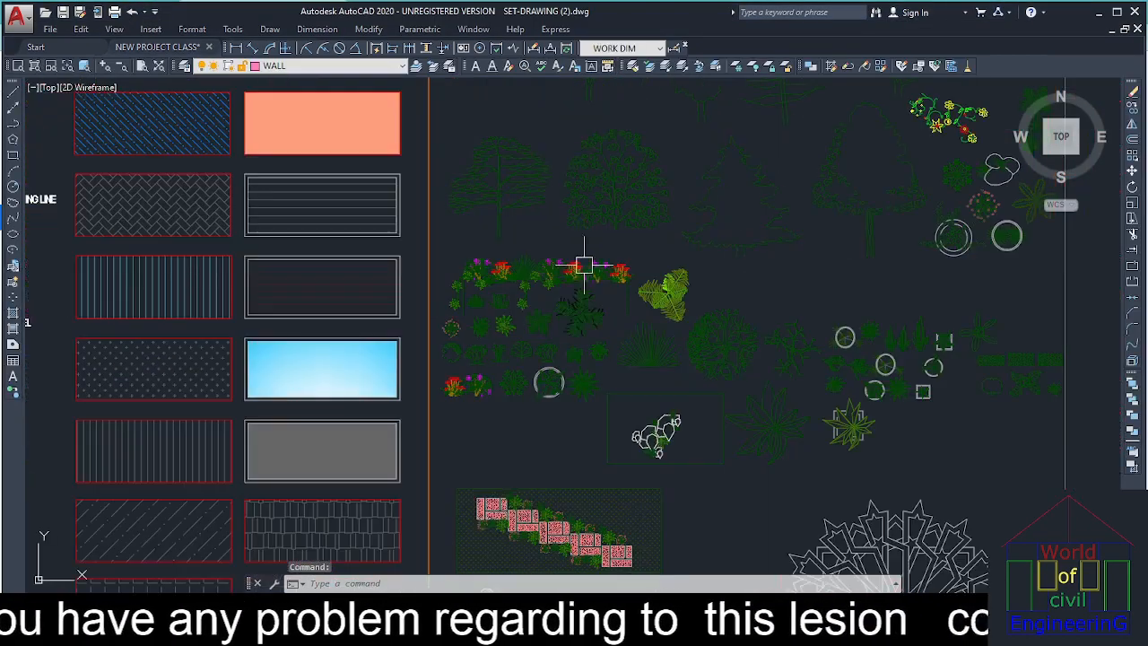
pyautogui.scroll(5, 500, 350)
pyautogui.scroll(-4, 517, 391)
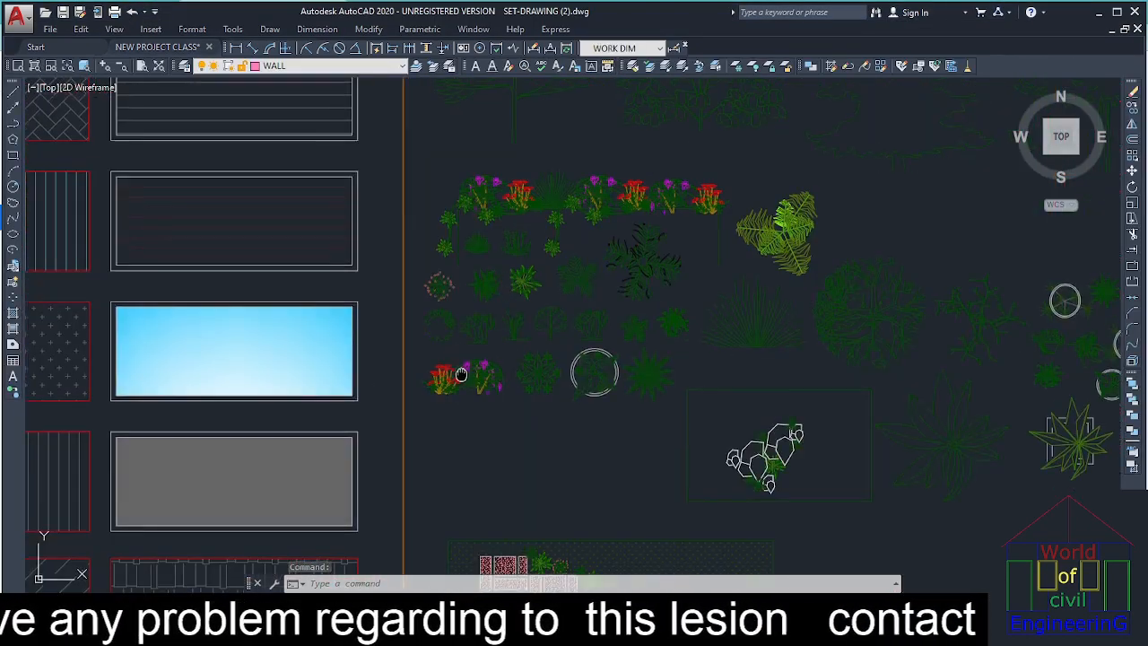
pyautogui.scroll(-2, 514, 381)
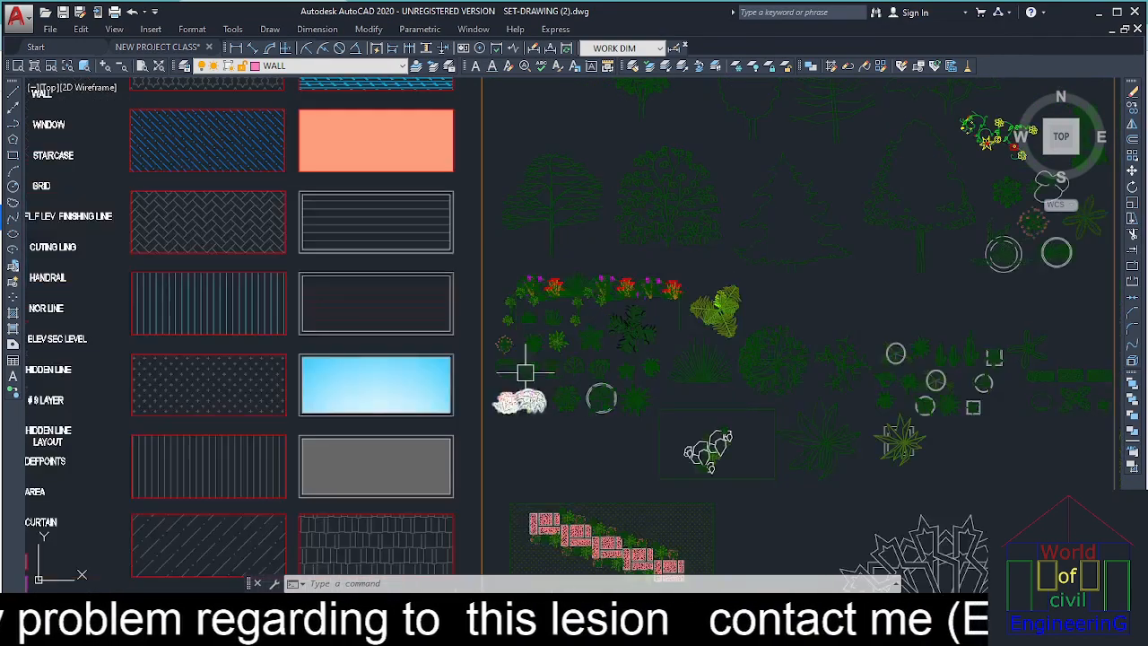
pyautogui.scroll(6, 498, 370)
pyautogui.scroll(-4, 595, 346)
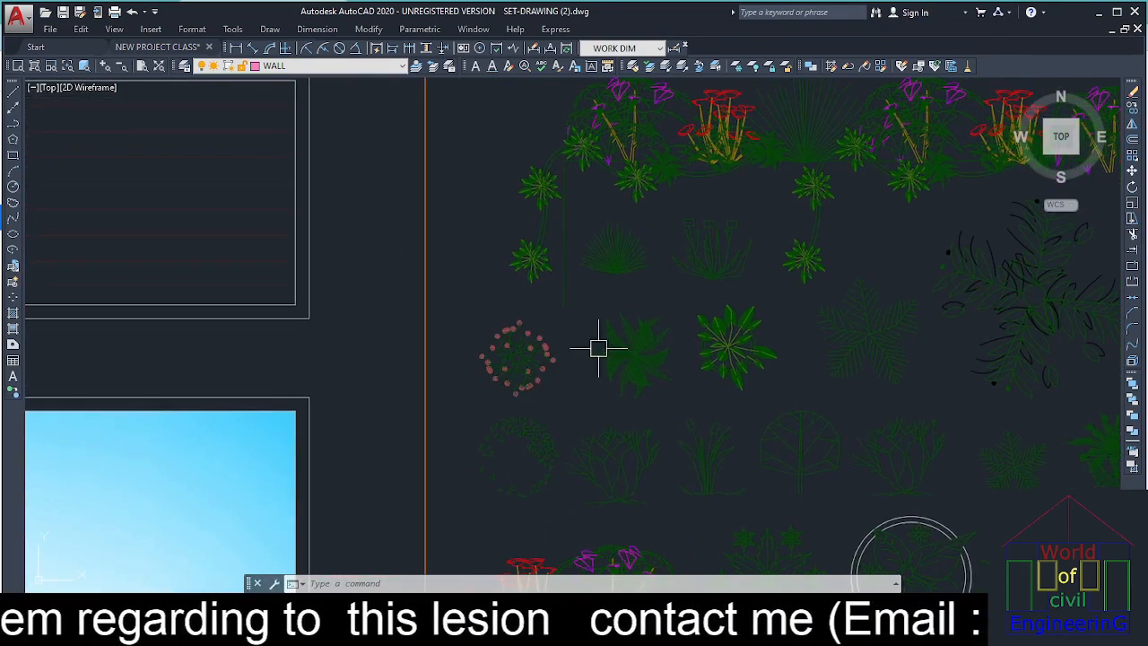
pyautogui.scroll(4, 660, 403)
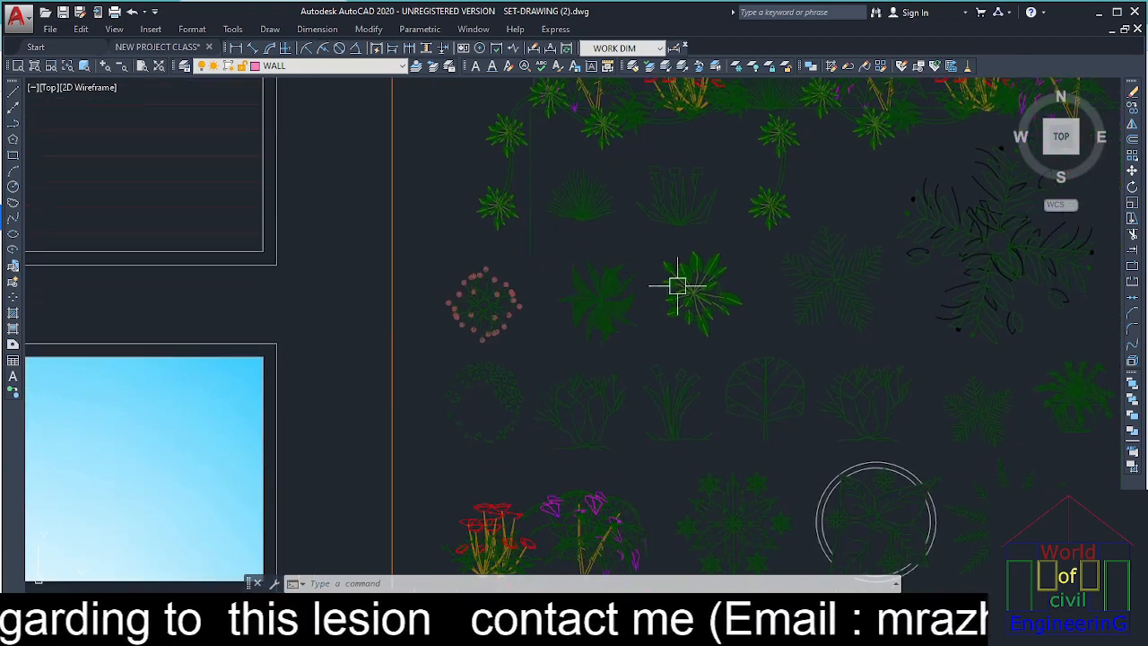
pyautogui.moveTo(639, 240); pyautogui.dragTo(638, 222, button='middle')
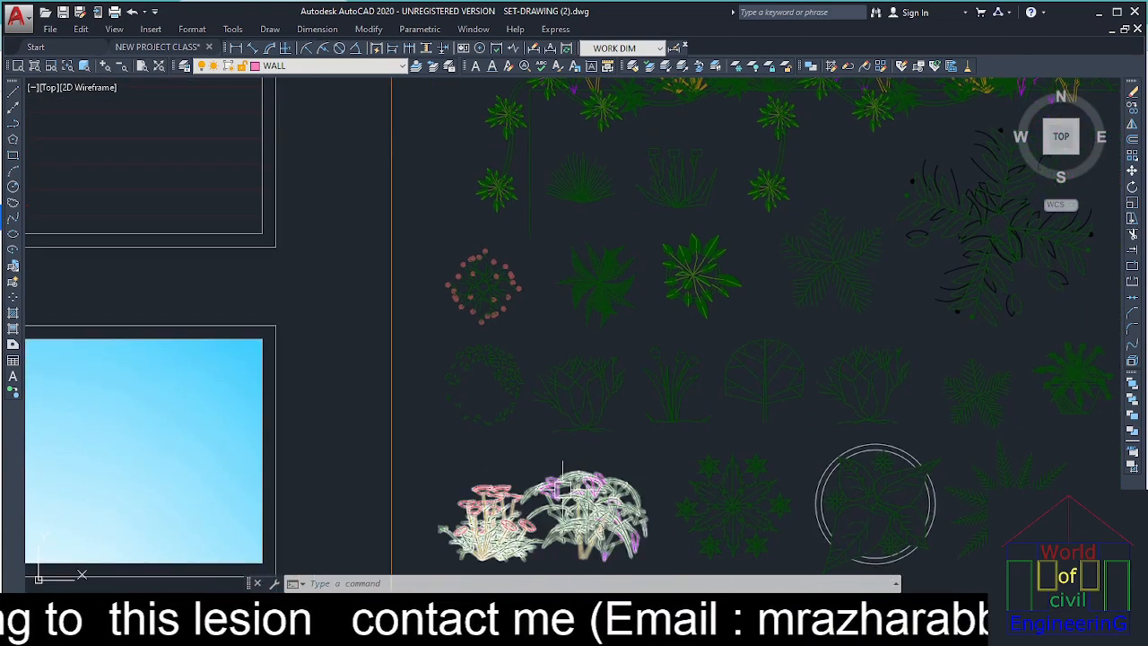
pyautogui.moveTo(580, 348); pyautogui.dragTo(569, 403, button='middle')
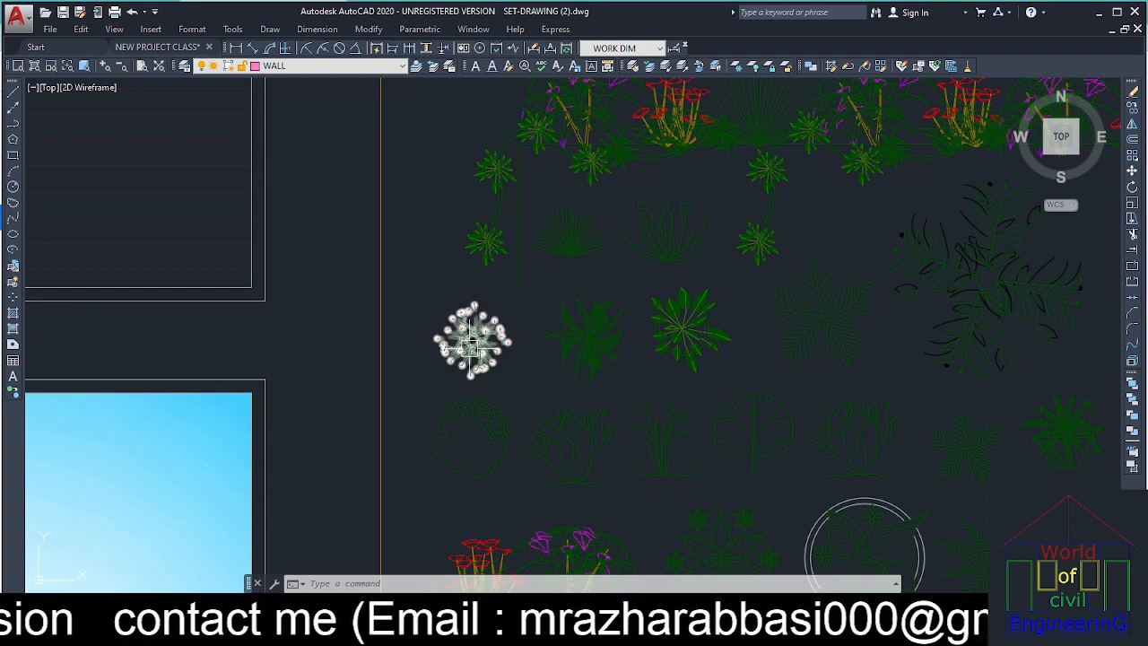
# Copy the round pink-dotted plant, the dark green plant and the bright green leafy plant beside it to the clipboard
pyautogui.hotkey('ctrl', 'c')
pyautogui.click(468, 333)
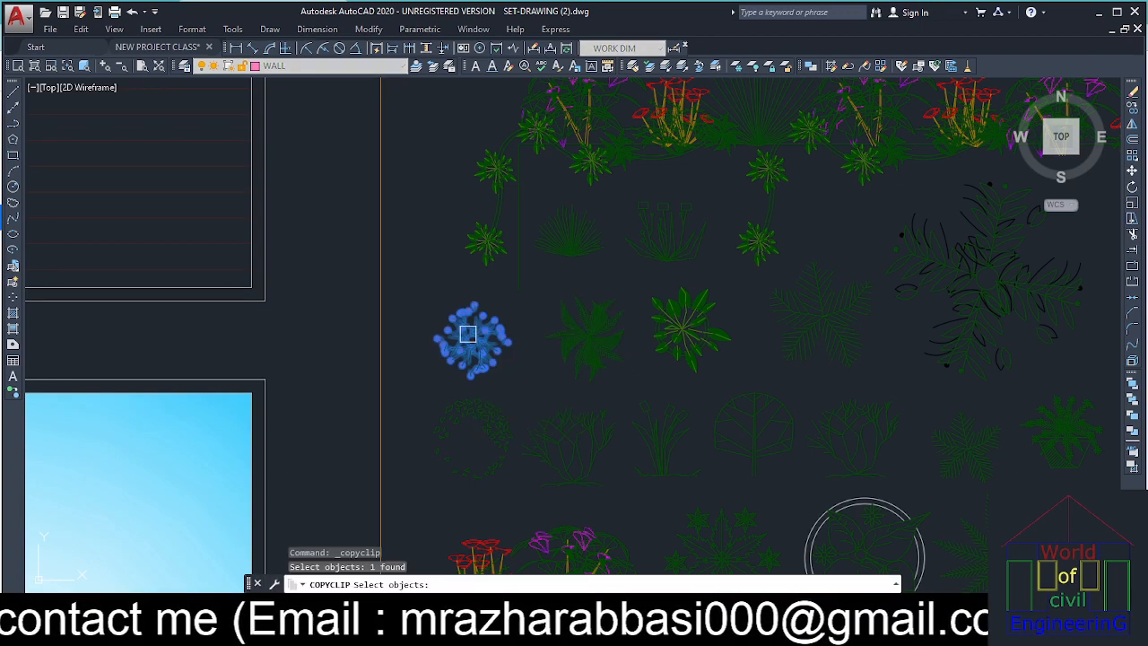
pyautogui.click(596, 336)
pyautogui.click(664, 332)
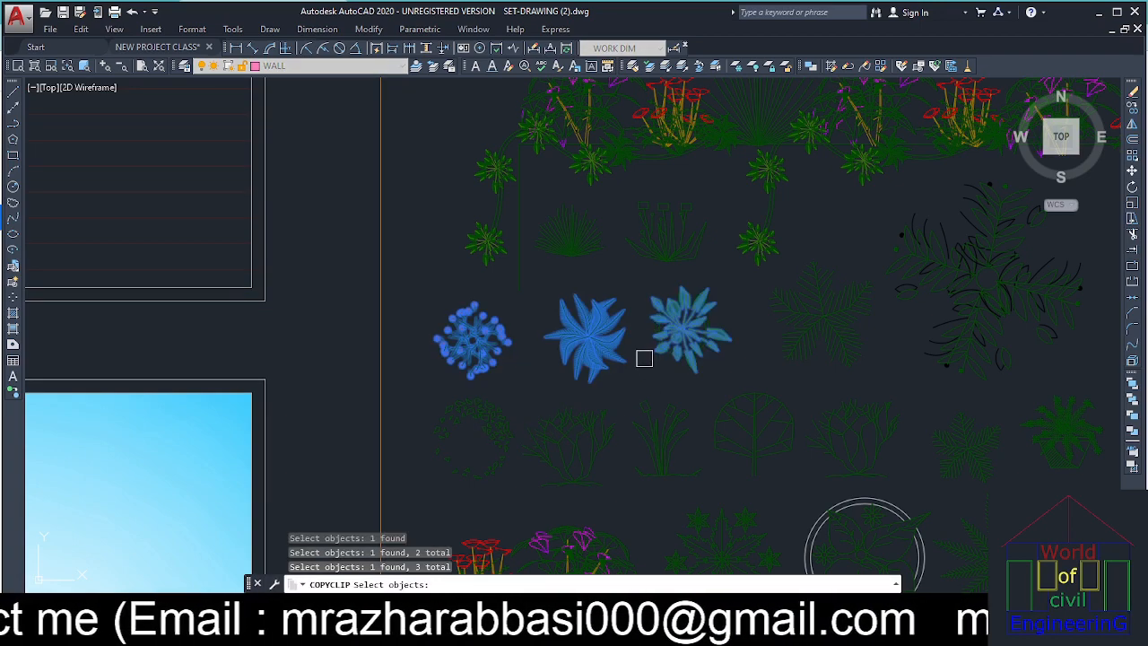
pyautogui.press('Return')
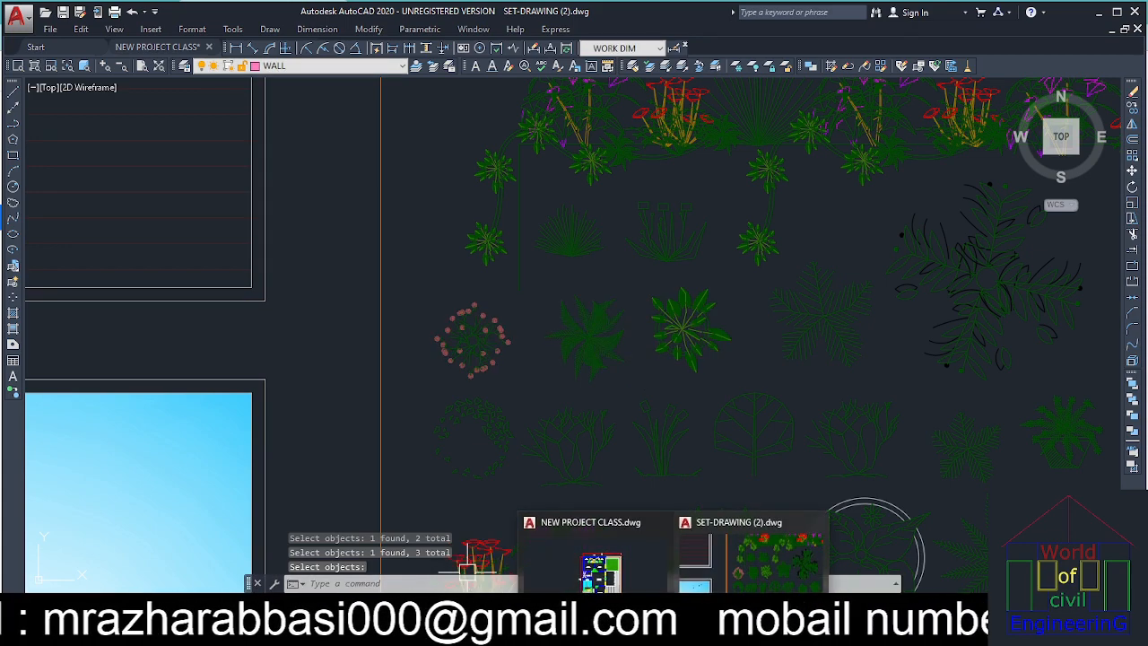
# Switch back to NEW PROJECT CLASS.dwg and paste the three copied plants in the empty space east of the plan
pyautogui.click(687, 621)
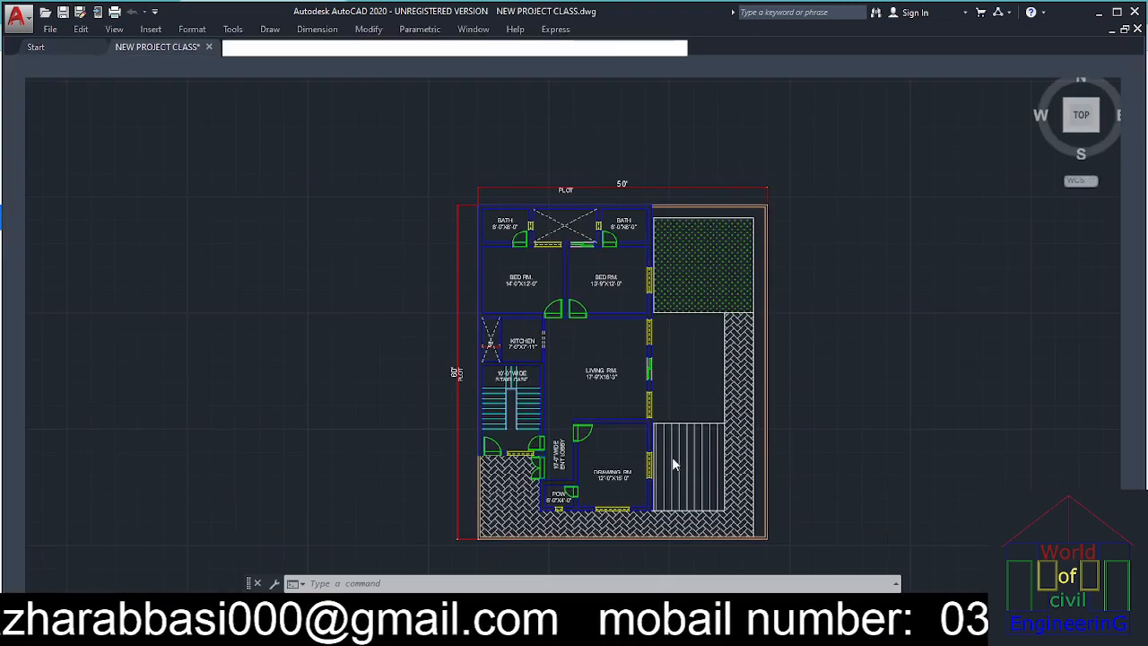
pyautogui.moveTo(751, 384)
pyautogui.mouseDown(button='middle')
pyautogui.moveTo(538, 346)
pyautogui.moveTo(527, 357)
pyautogui.mouseUp(button='middle')
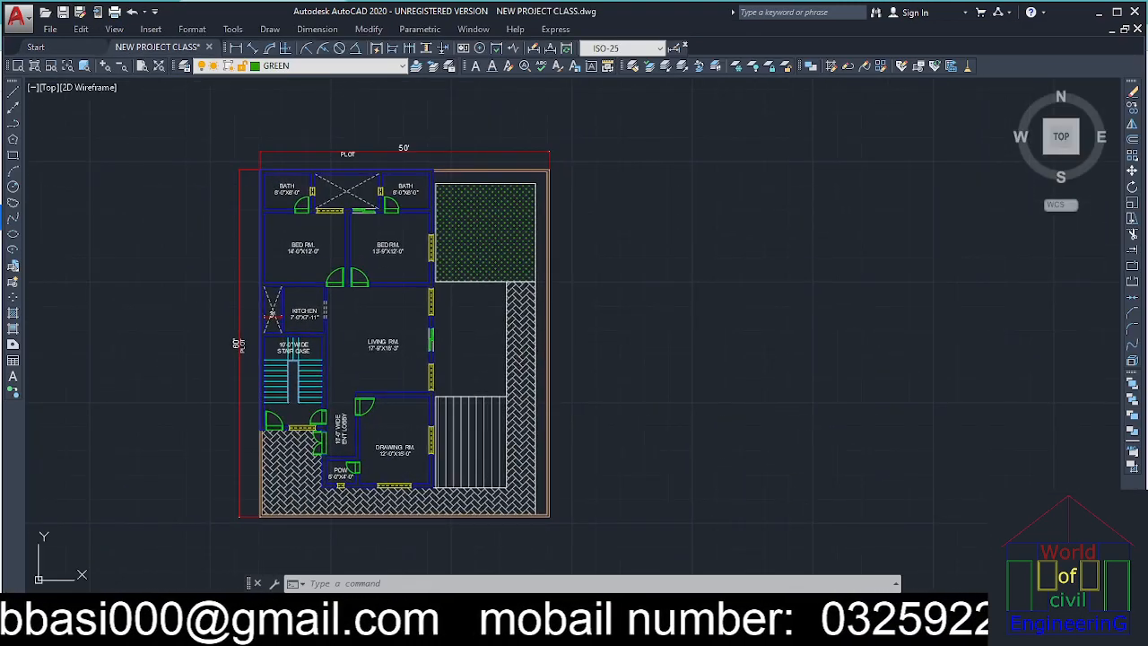
pyautogui.hotkey('ctrl', 'v')
pyautogui.scroll(4, 682, 336)
pyautogui.scroll(-3, 684, 377)
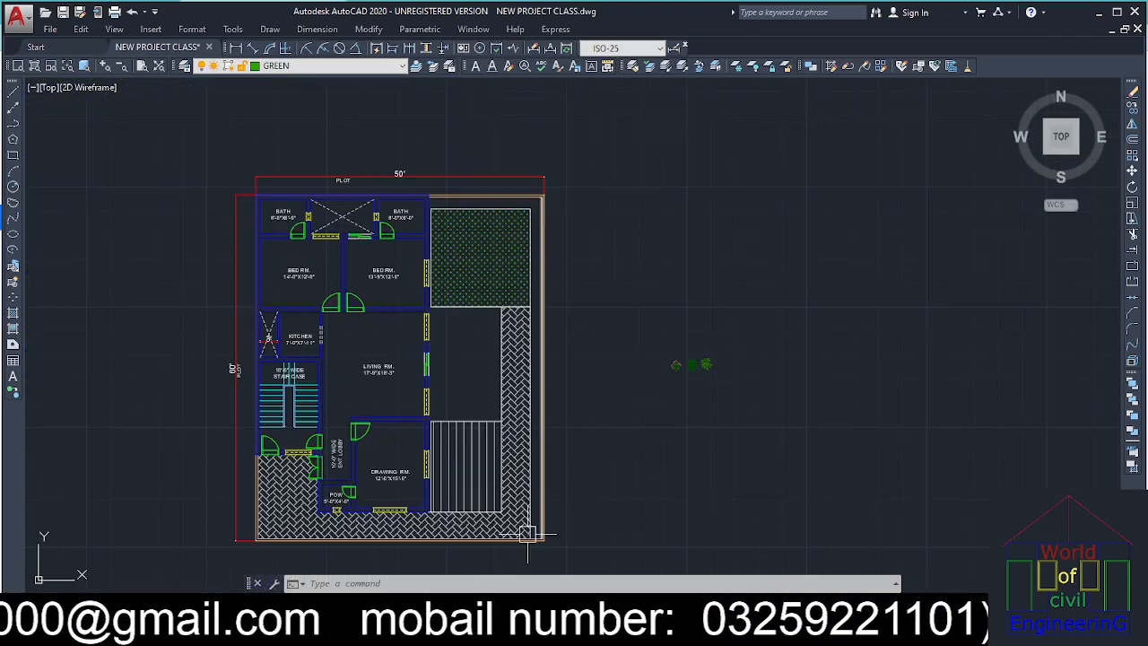
# Switch to SET-DRAWING (2).dwg and copy the bright green leafy plant to the clipboard with a base point on it
pyautogui.moveTo(693, 535)
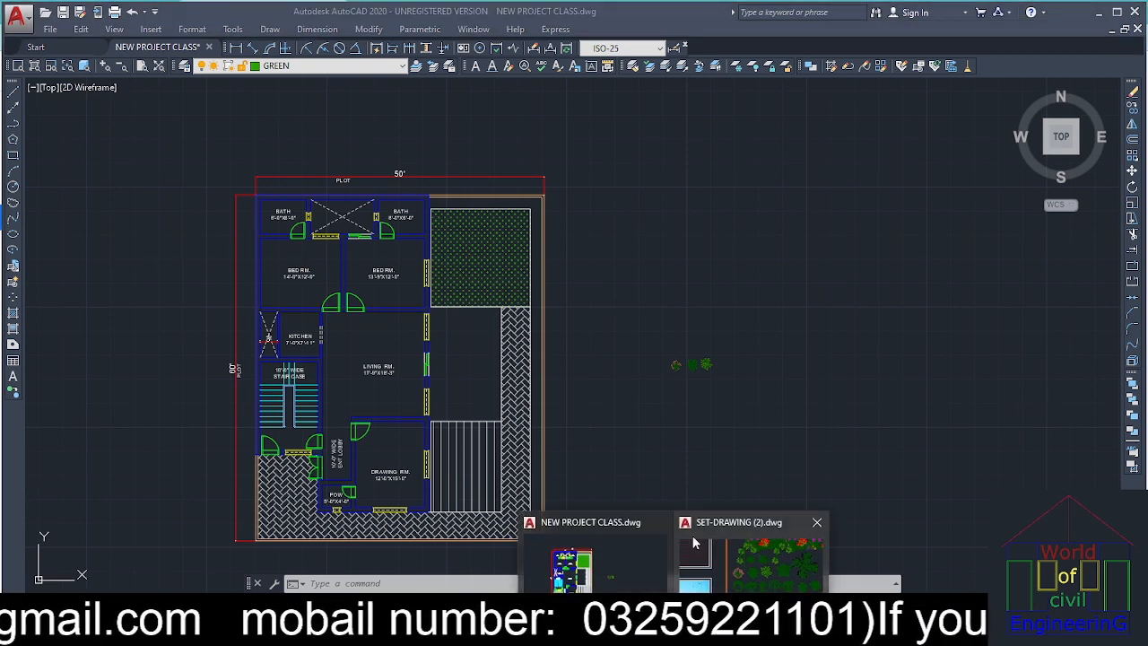
pyautogui.click(763, 562)
pyautogui.moveTo(740, 451); pyautogui.dragTo(698, 421, button='middle')
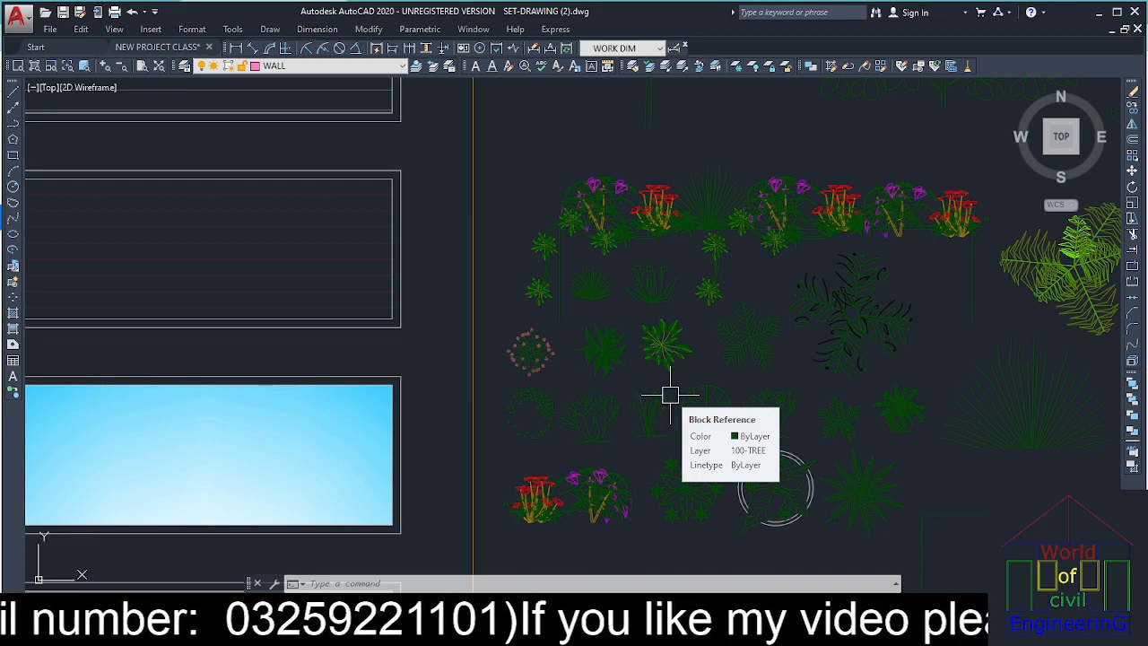
pyautogui.hotkey('ctrl', 'shift', 'c')
pyautogui.click(666, 345)
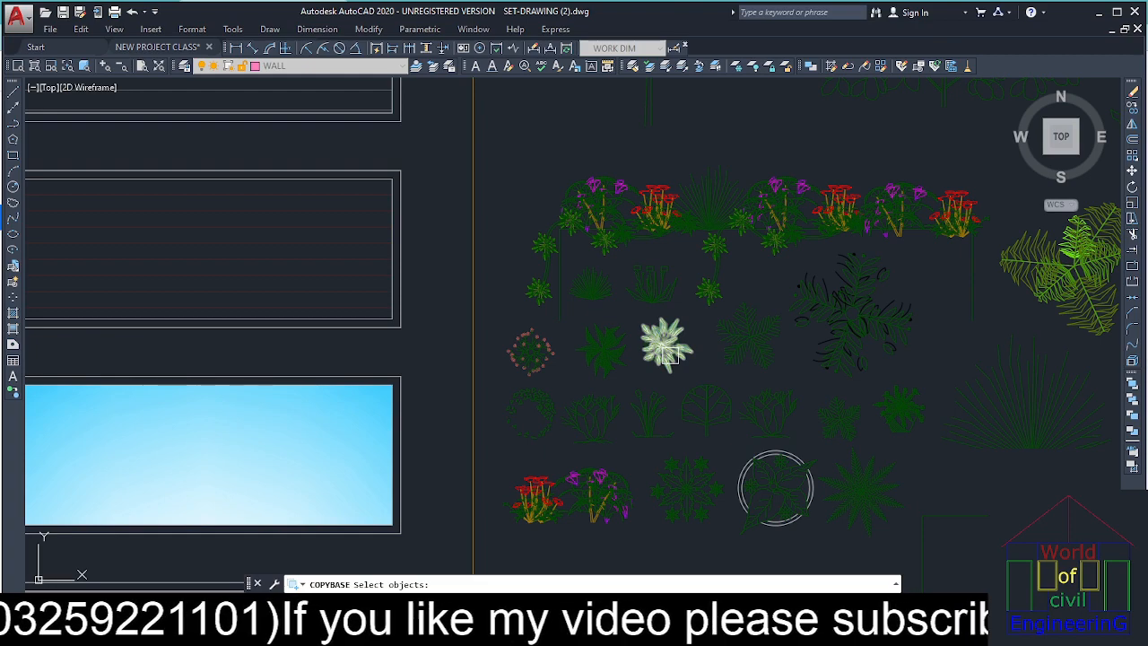
pyautogui.click(667, 351)
pyautogui.press('Return')
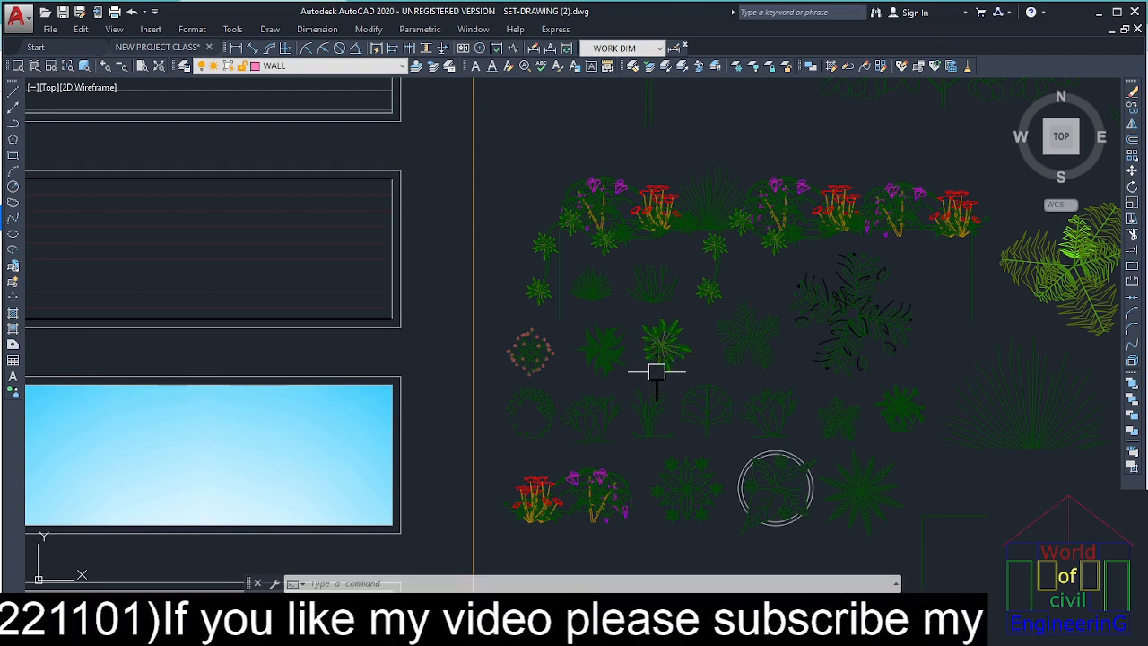
# Repeat the base-point copy of the bright green leafy plant, specifying a new base point
pyautogui.hotkey('ctrl', 'shift', 'c')
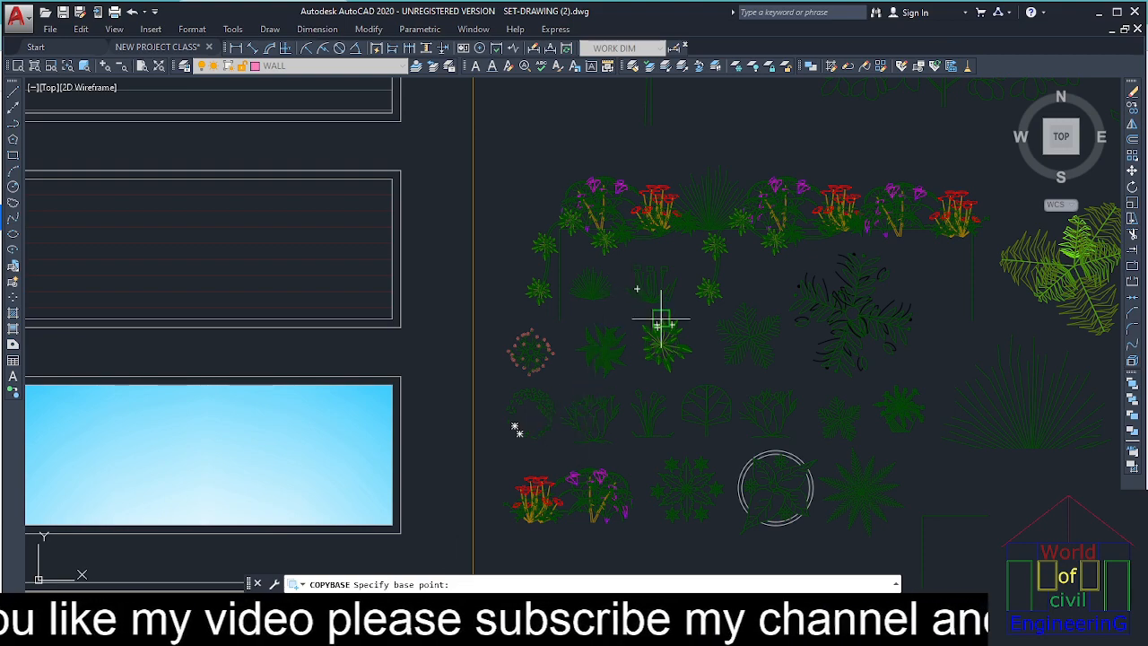
pyautogui.scroll(4, 639, 304)
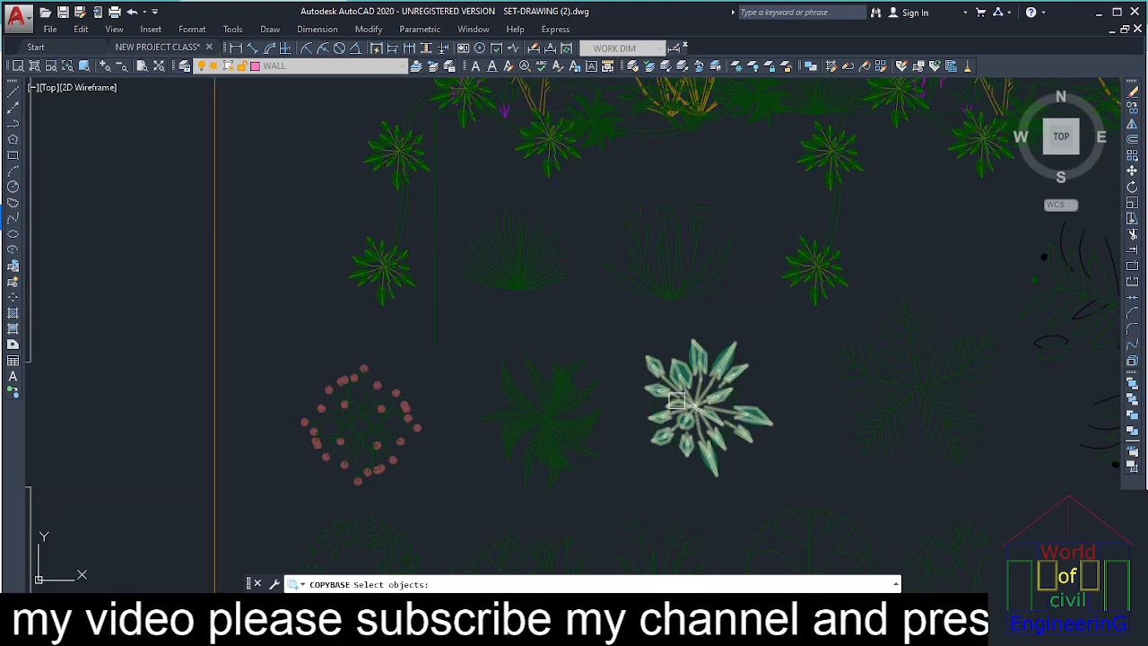
pyautogui.click(692, 441)
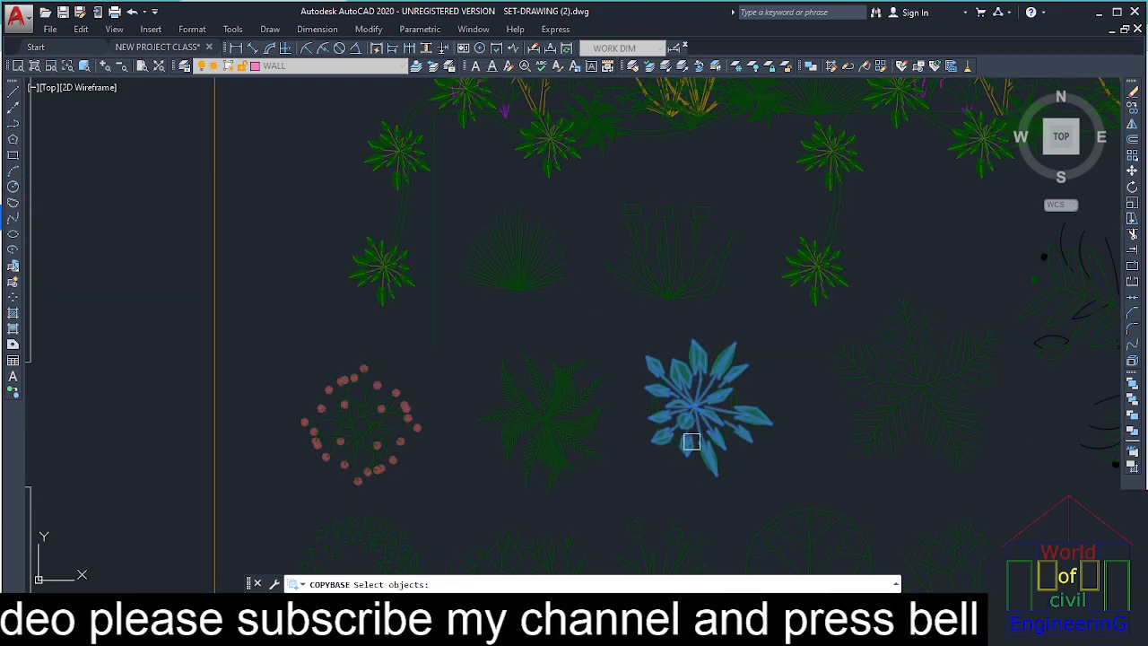
pyautogui.press('Return')
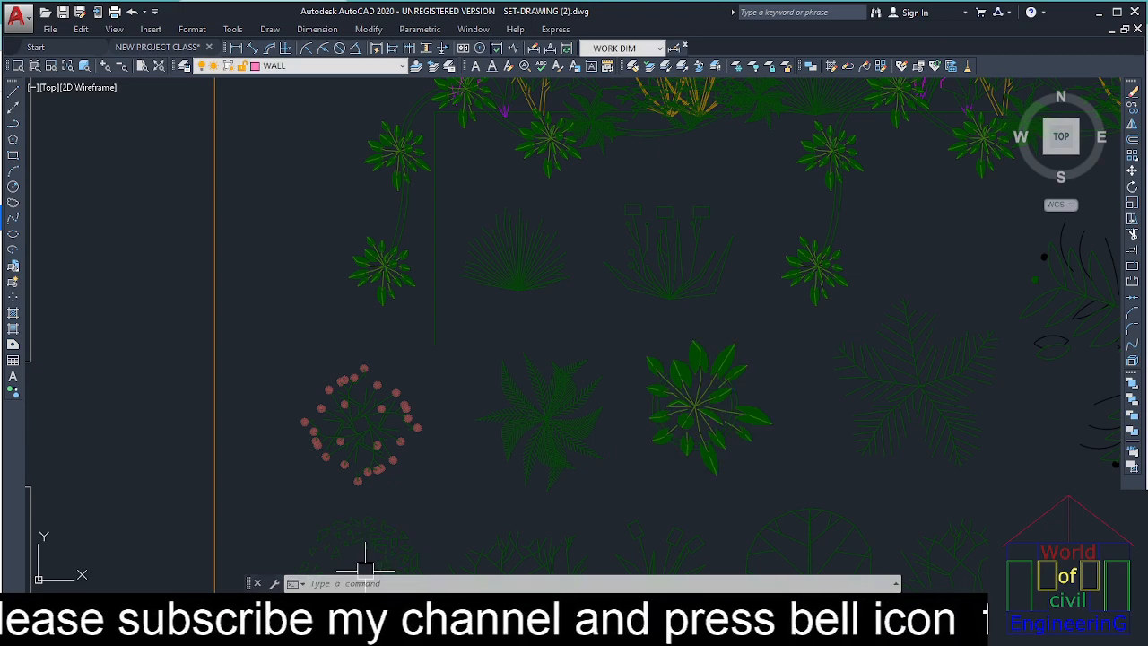
# Switch back to NEW PROJECT CLASS.dwg and paste the leafy plant in the empty space southeast of the three plants
pyautogui.moveTo(679, 635)
pyautogui.click(616, 556)
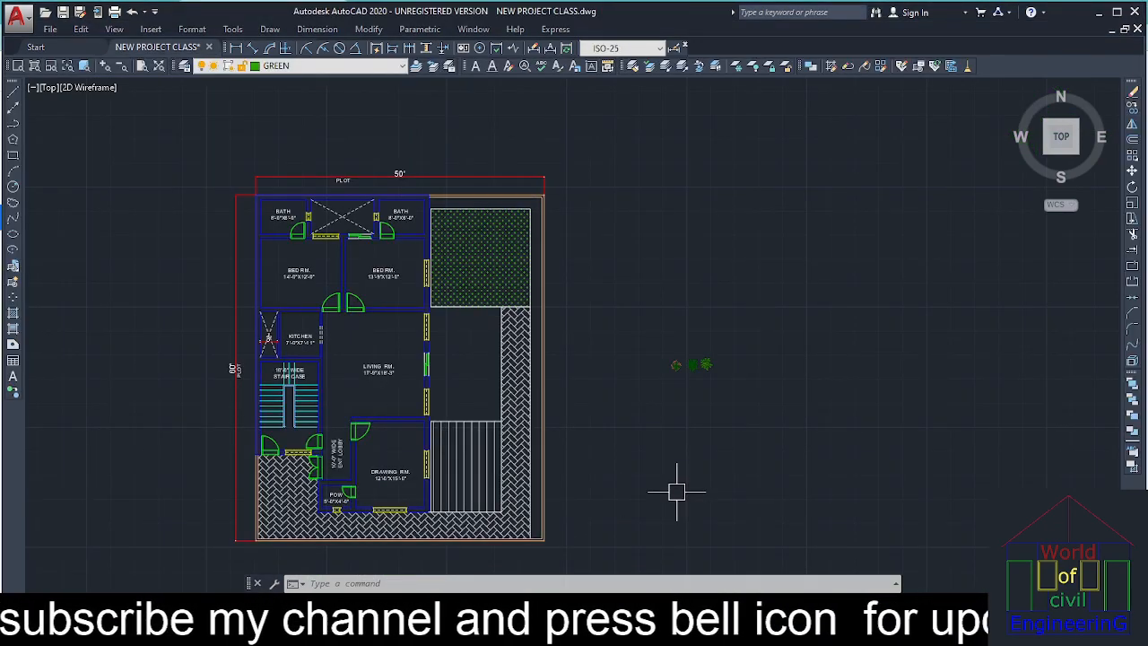
pyautogui.hotkey('ctrl', 'v')
pyautogui.scroll(6, 744, 418)
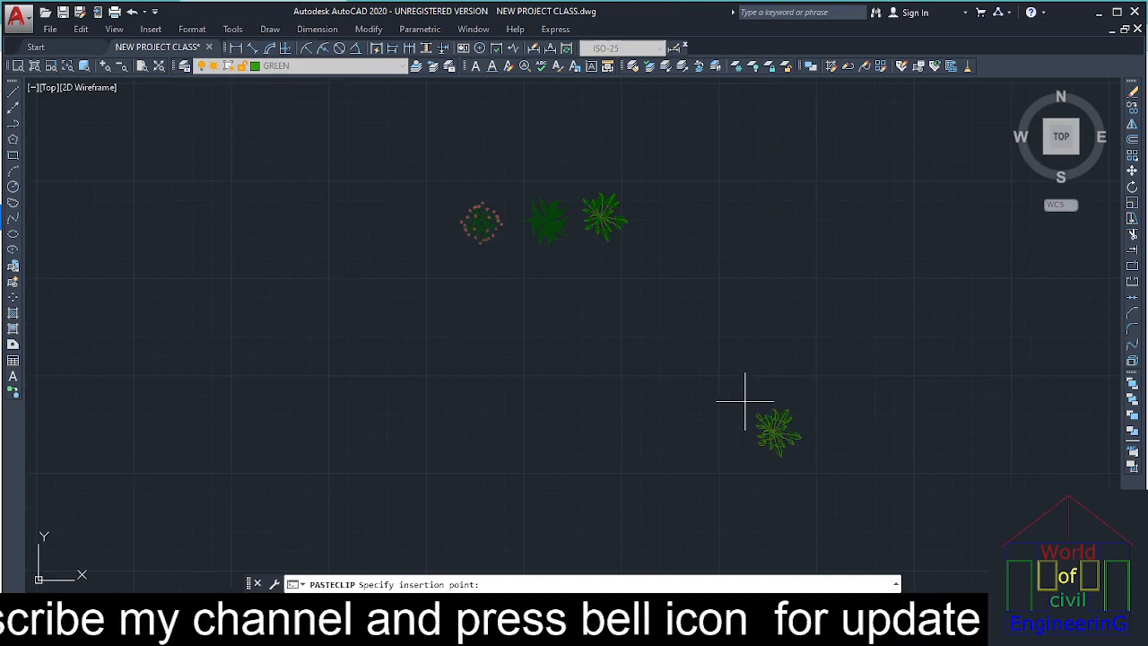
pyautogui.click(738, 349)
# Select the separately pasted leafy plant southeast of the three plants and delete it
pyautogui.scroll(-2, 812, 407)
pyautogui.click(847, 356)
pyautogui.click(773, 468)
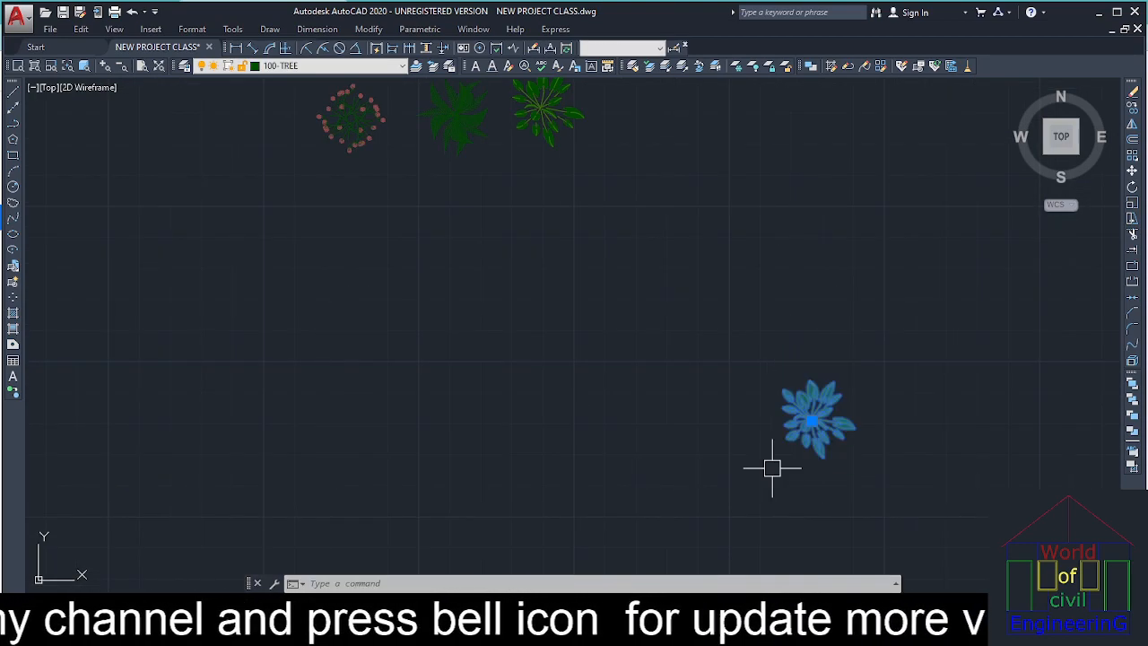
pyautogui.scroll(-8, 772, 467)
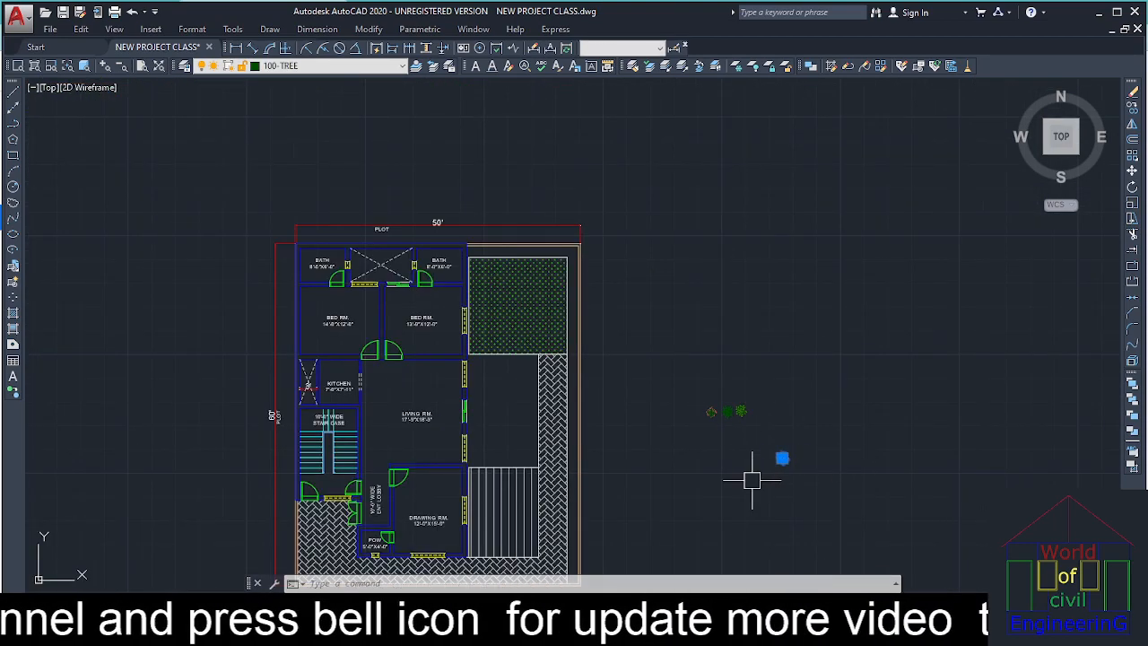
pyautogui.press('Escape')
pyautogui.moveTo(555, 401); pyautogui.dragTo(583, 263, button='middle')
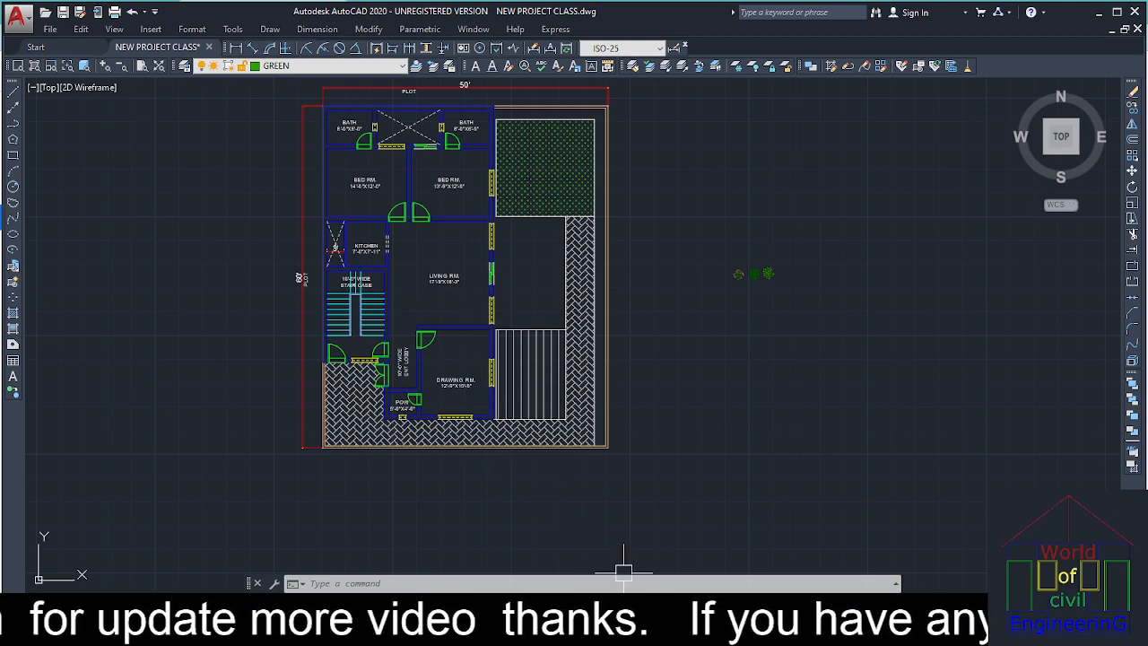
pyautogui.moveTo(644, 633)
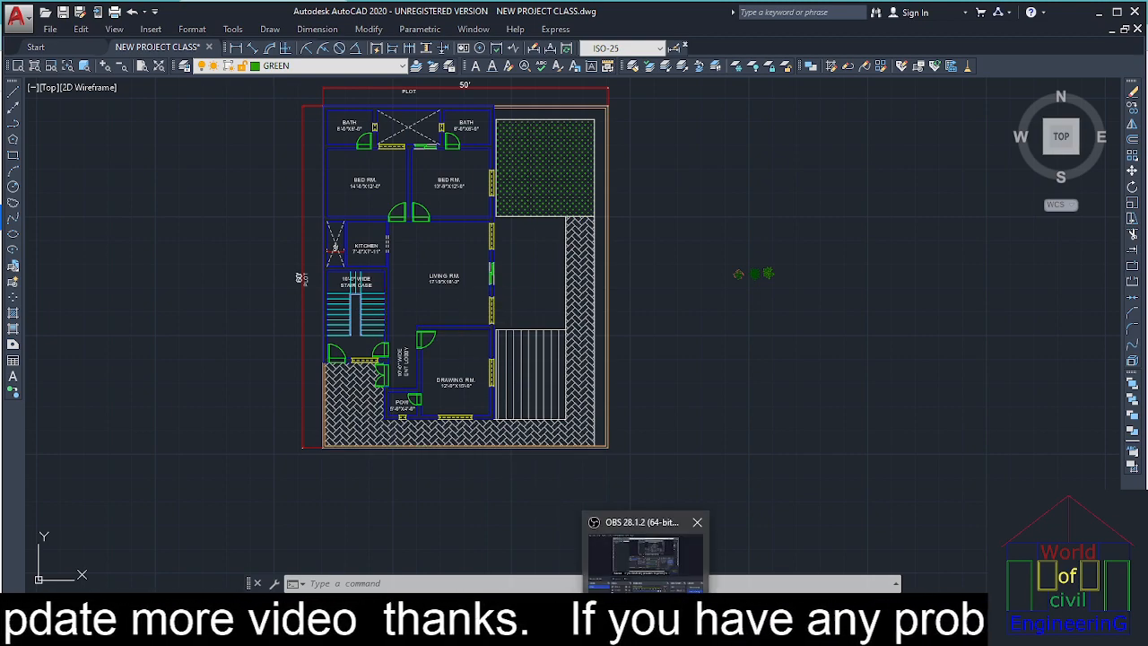